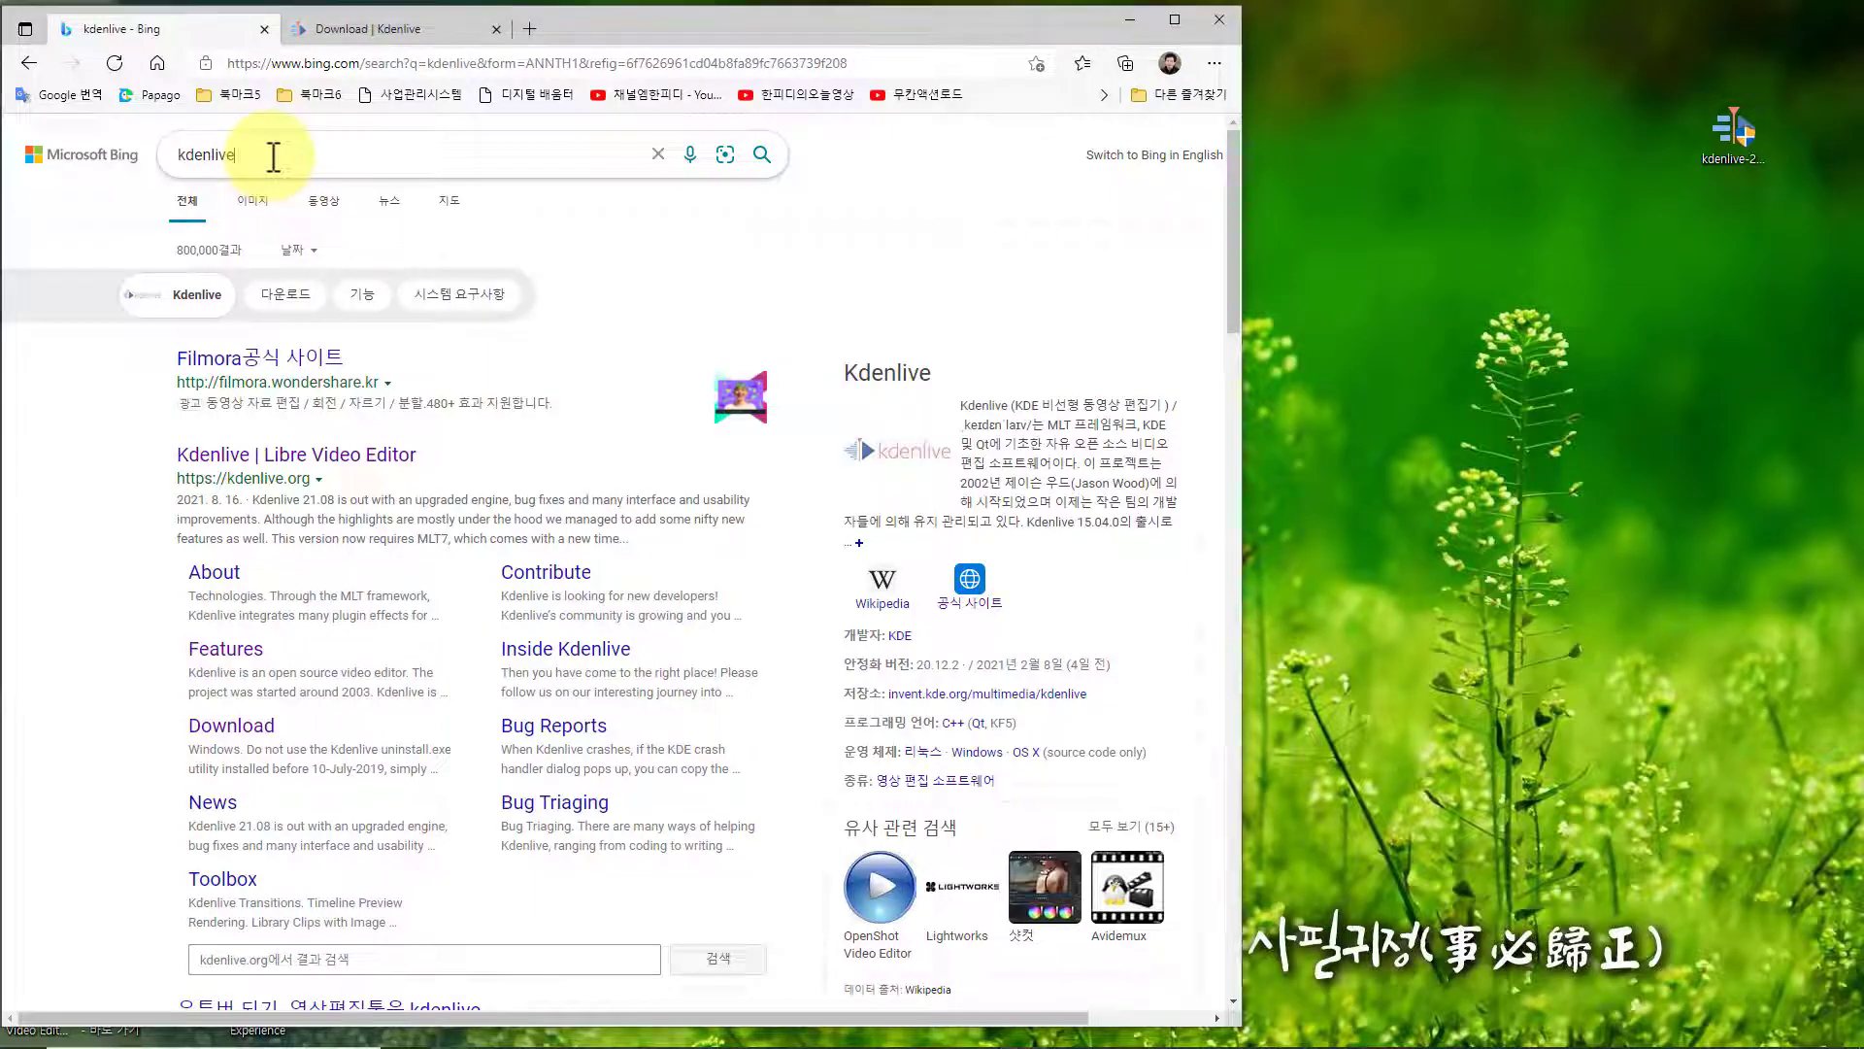
pyautogui.click(264, 156)
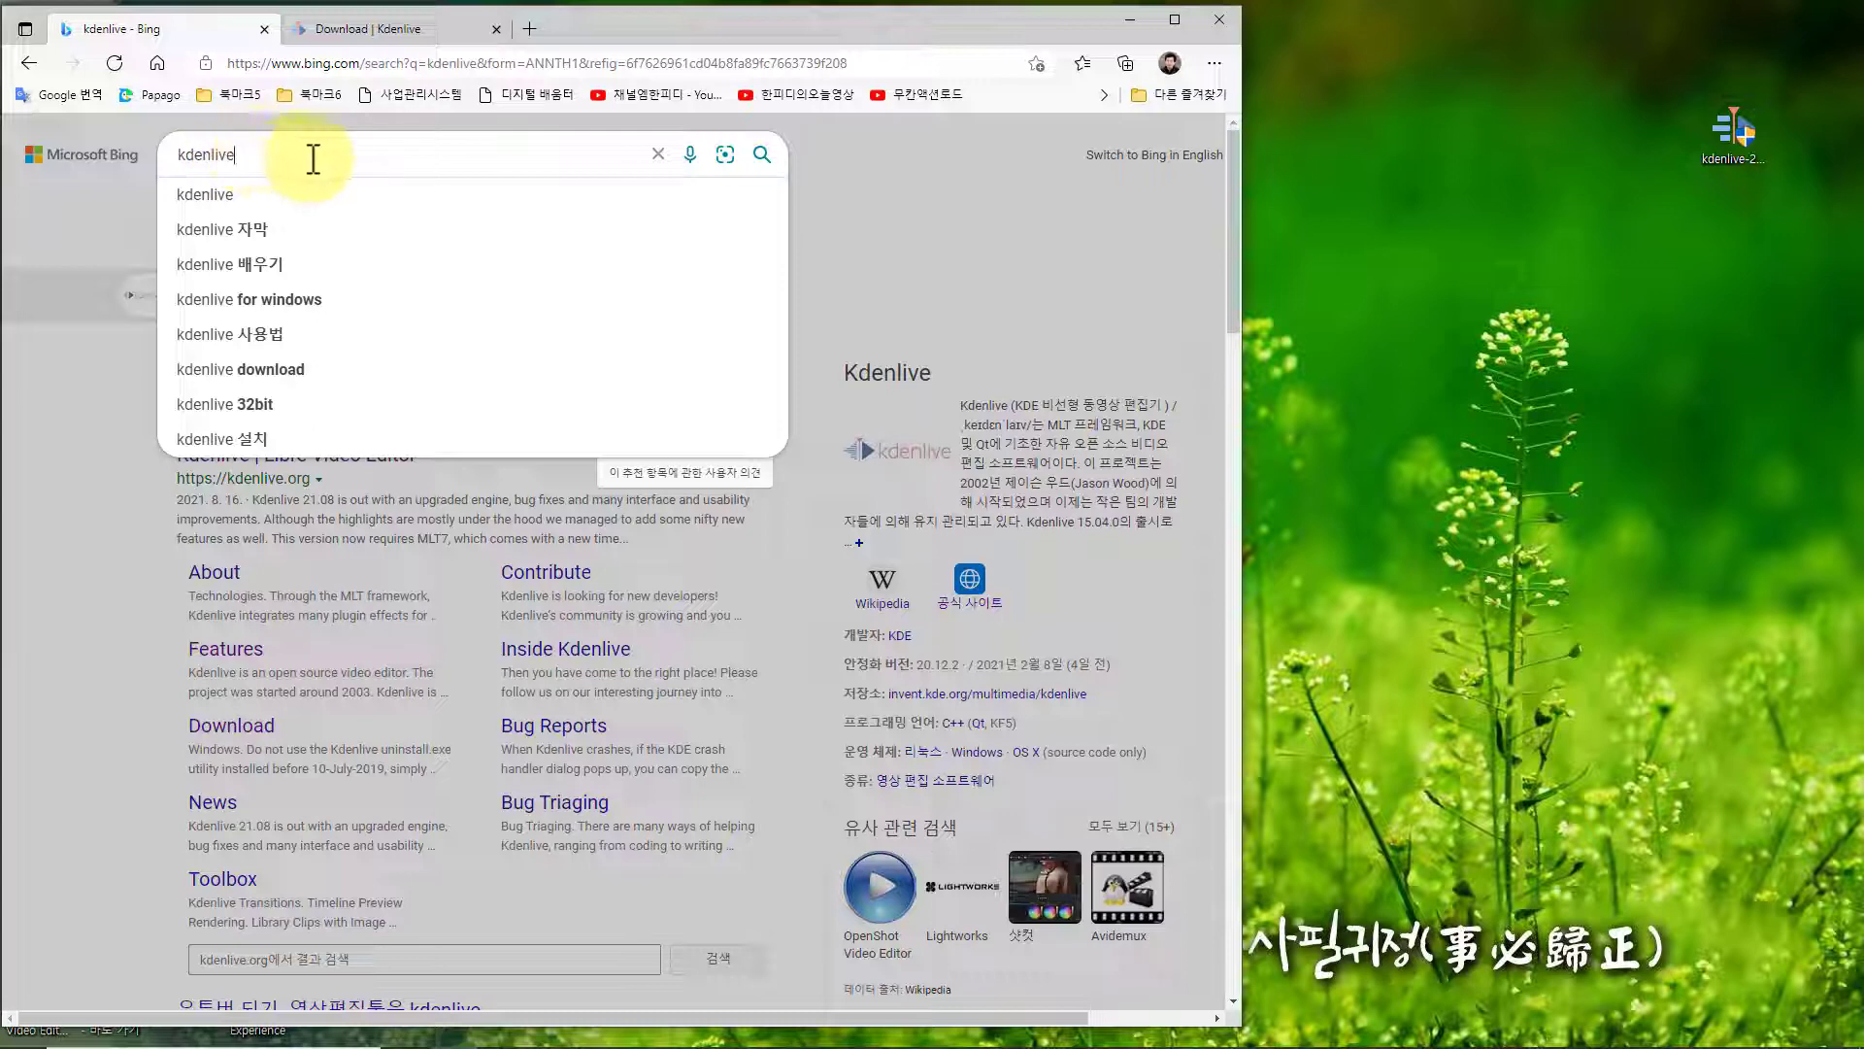
pyautogui.doubleClick(248, 155)
pyautogui.click(253, 157)
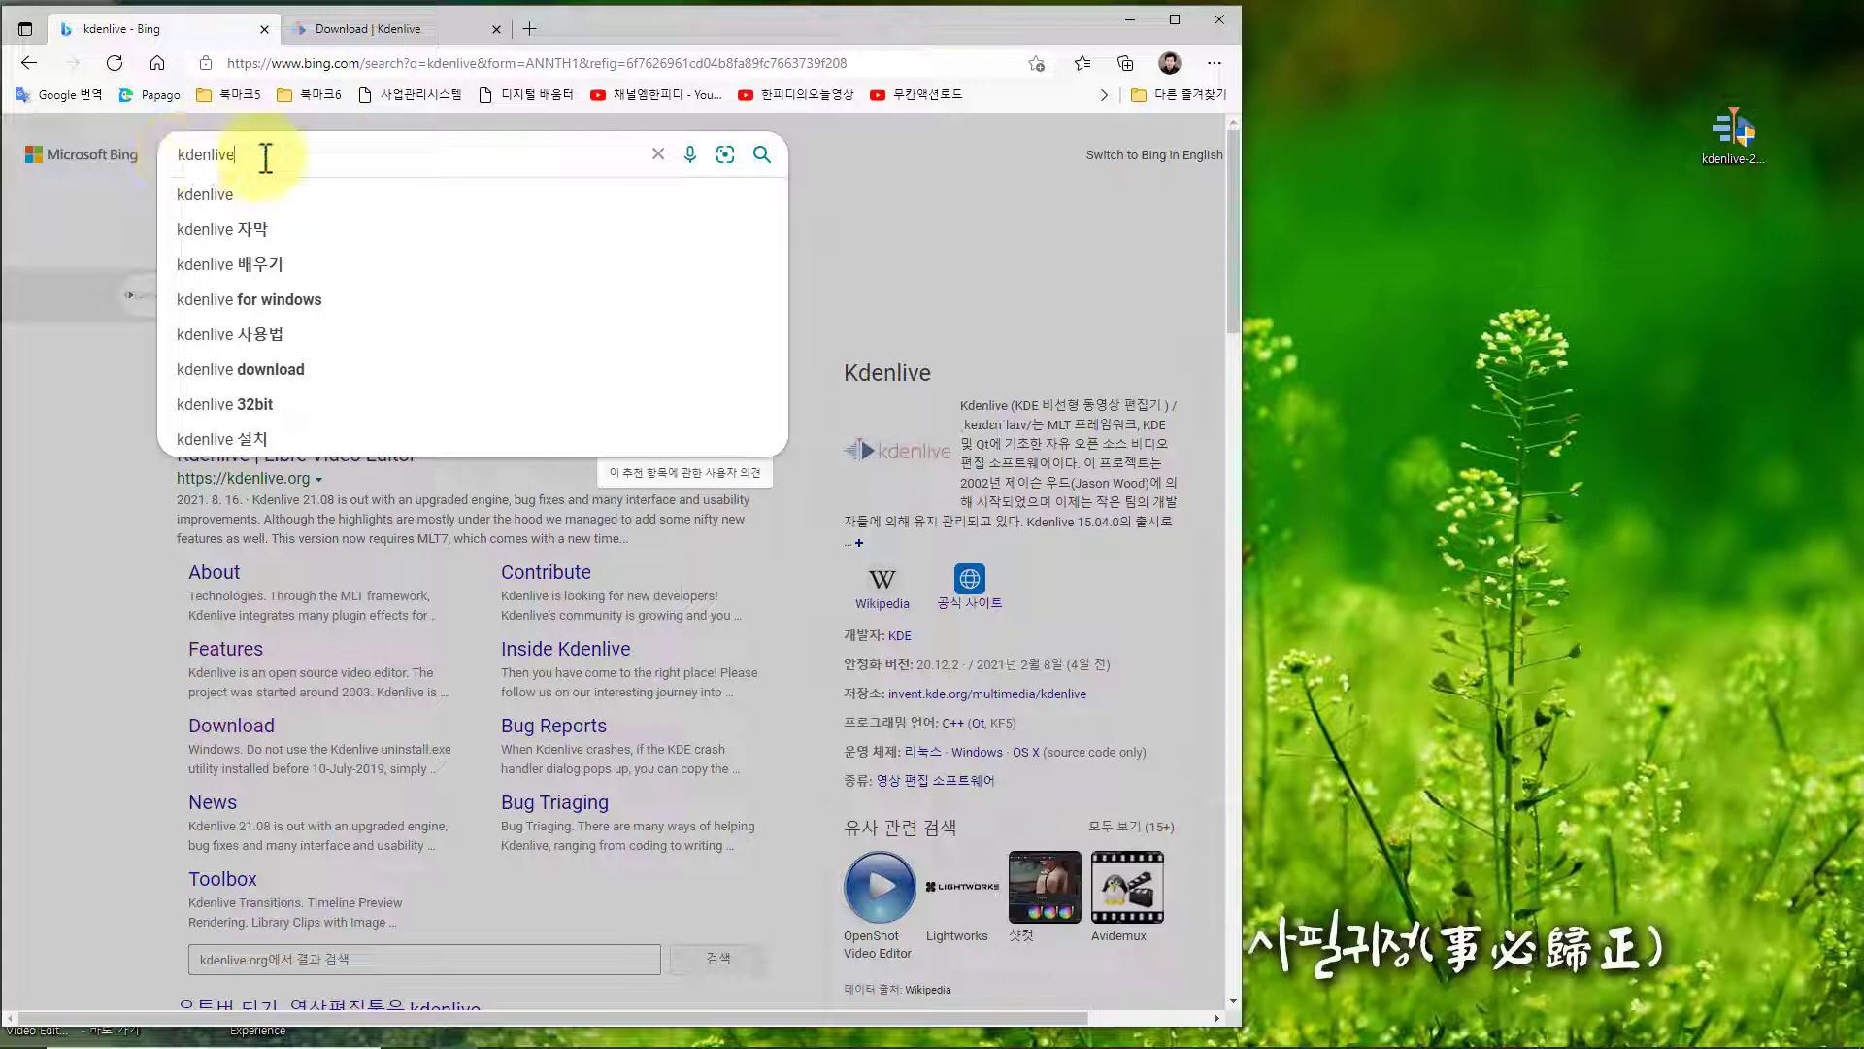
pyautogui.click(823, 167)
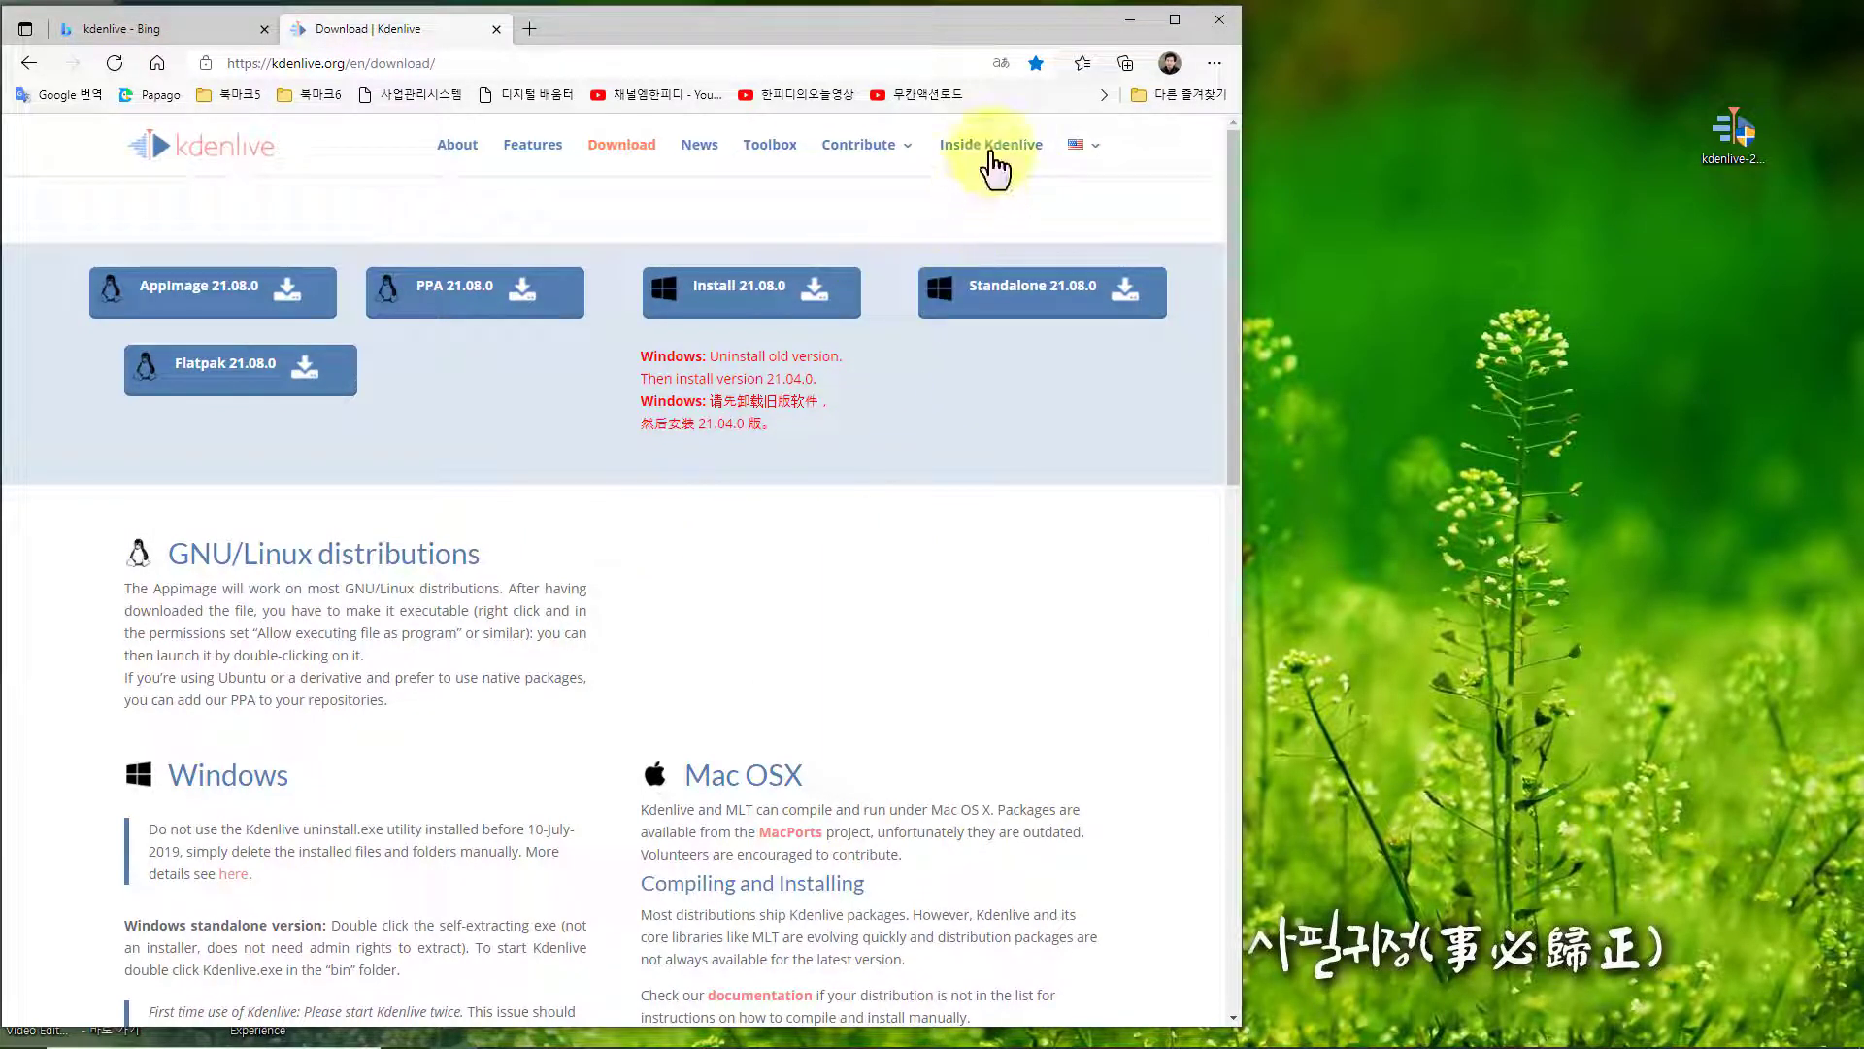
# Translate the Kdenlive download page into Korean and highlight part of the GNU/Linux heading
pyautogui.click(999, 63)
pyautogui.click(819, 257)
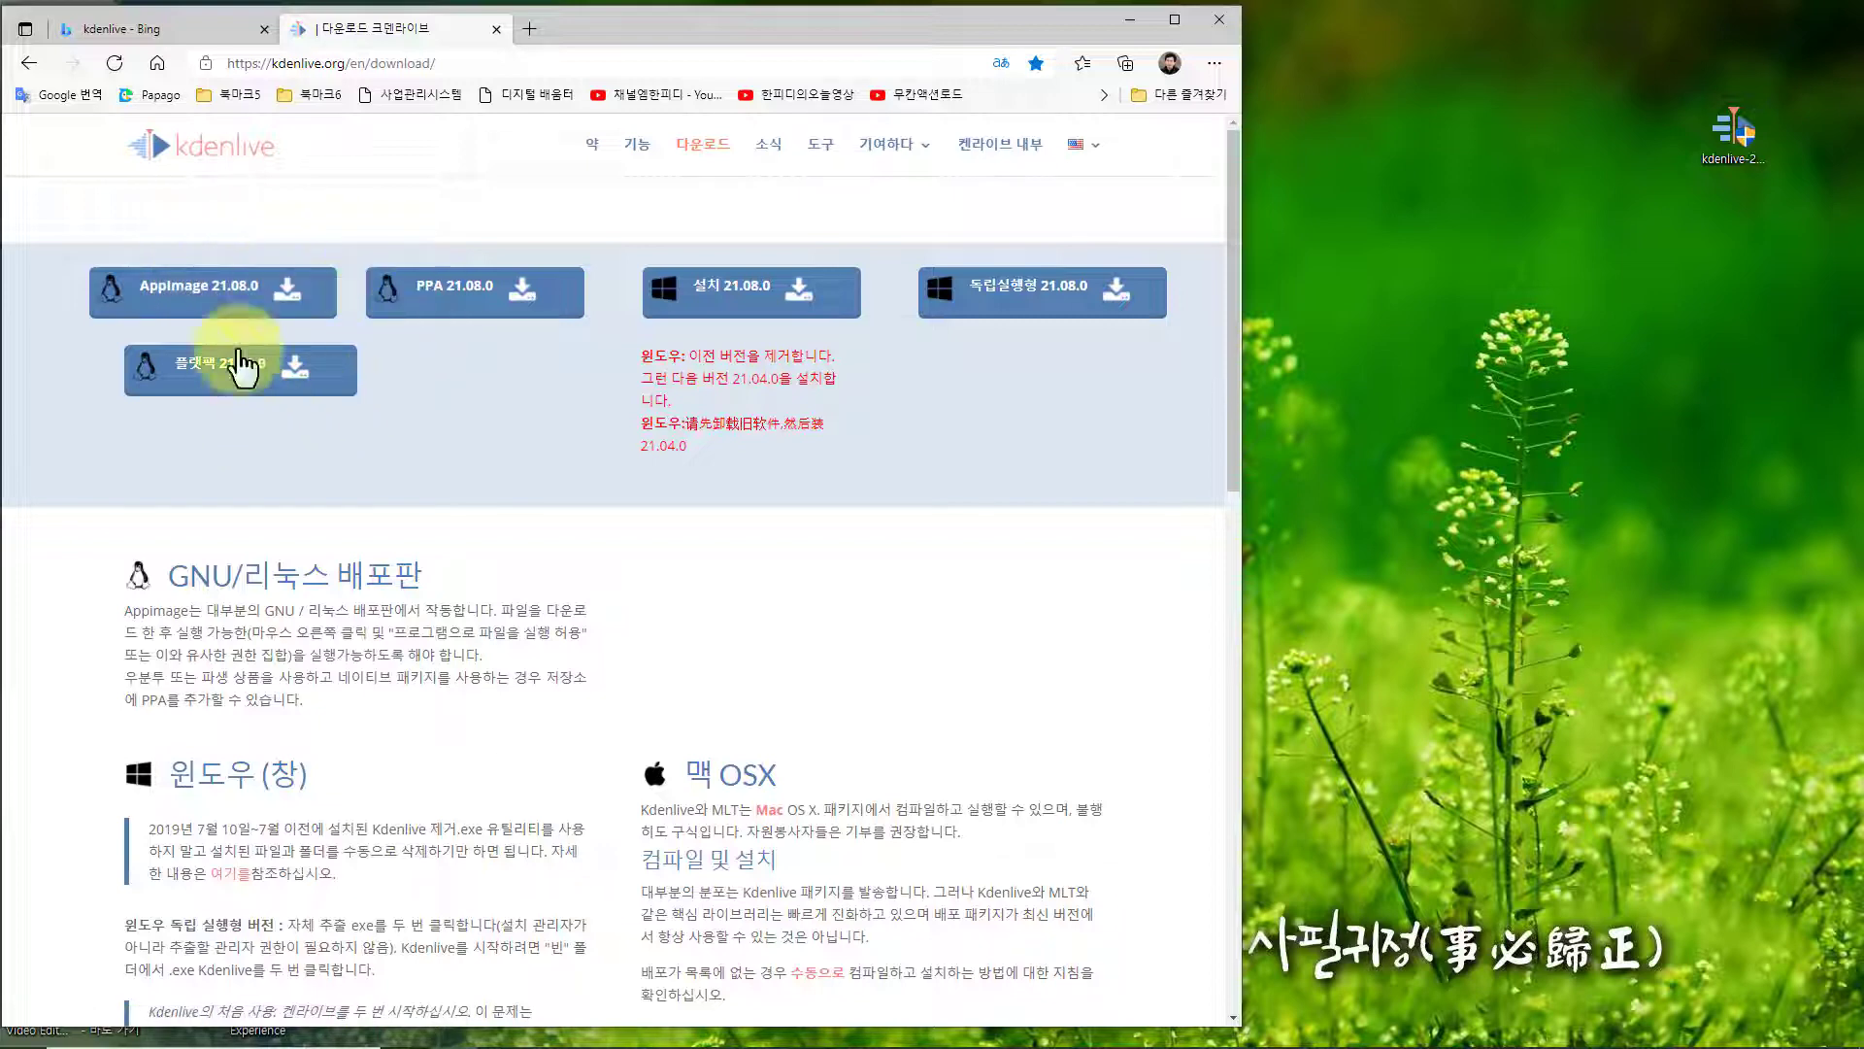
pyautogui.moveTo(337, 576); pyautogui.dragTo(273, 577)
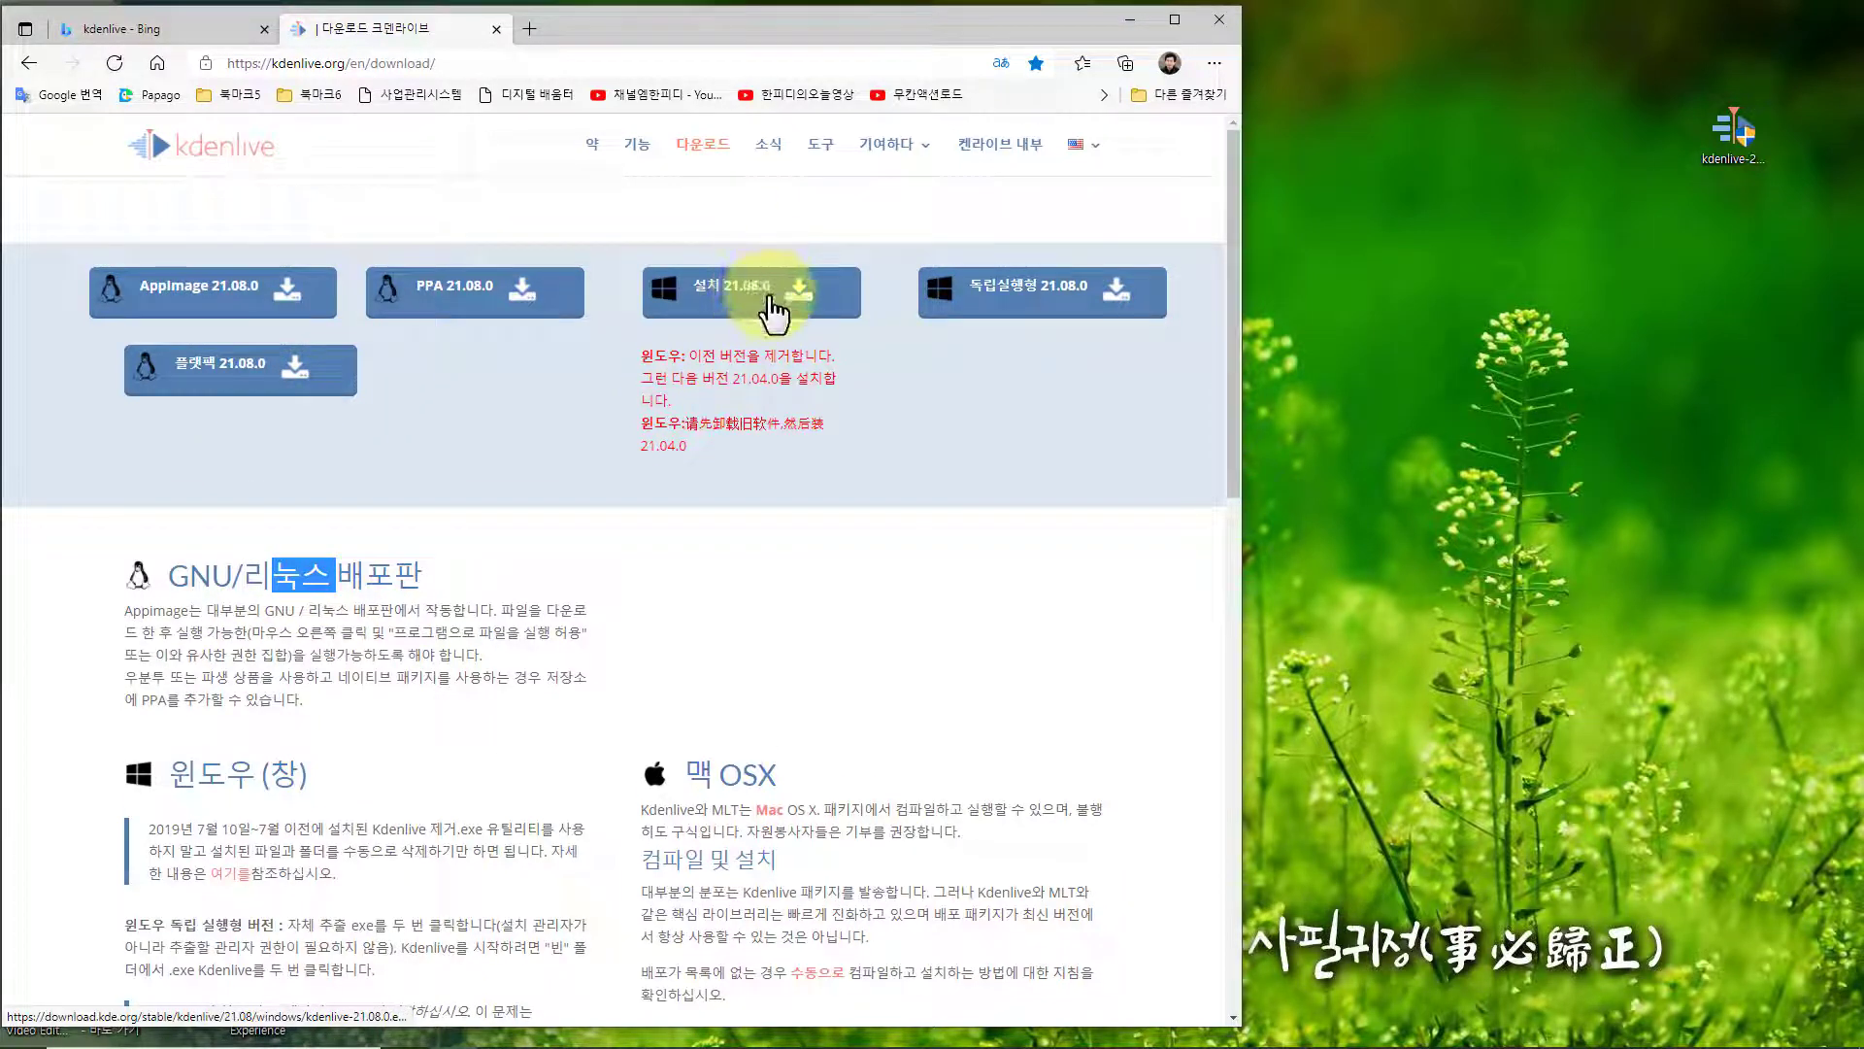
# Install Kdenlive 21.08.0 from the desktop installer for anyone using this computer, keeping the default install folder and Start Menu folder
pyautogui.doubleClick(1736, 131)
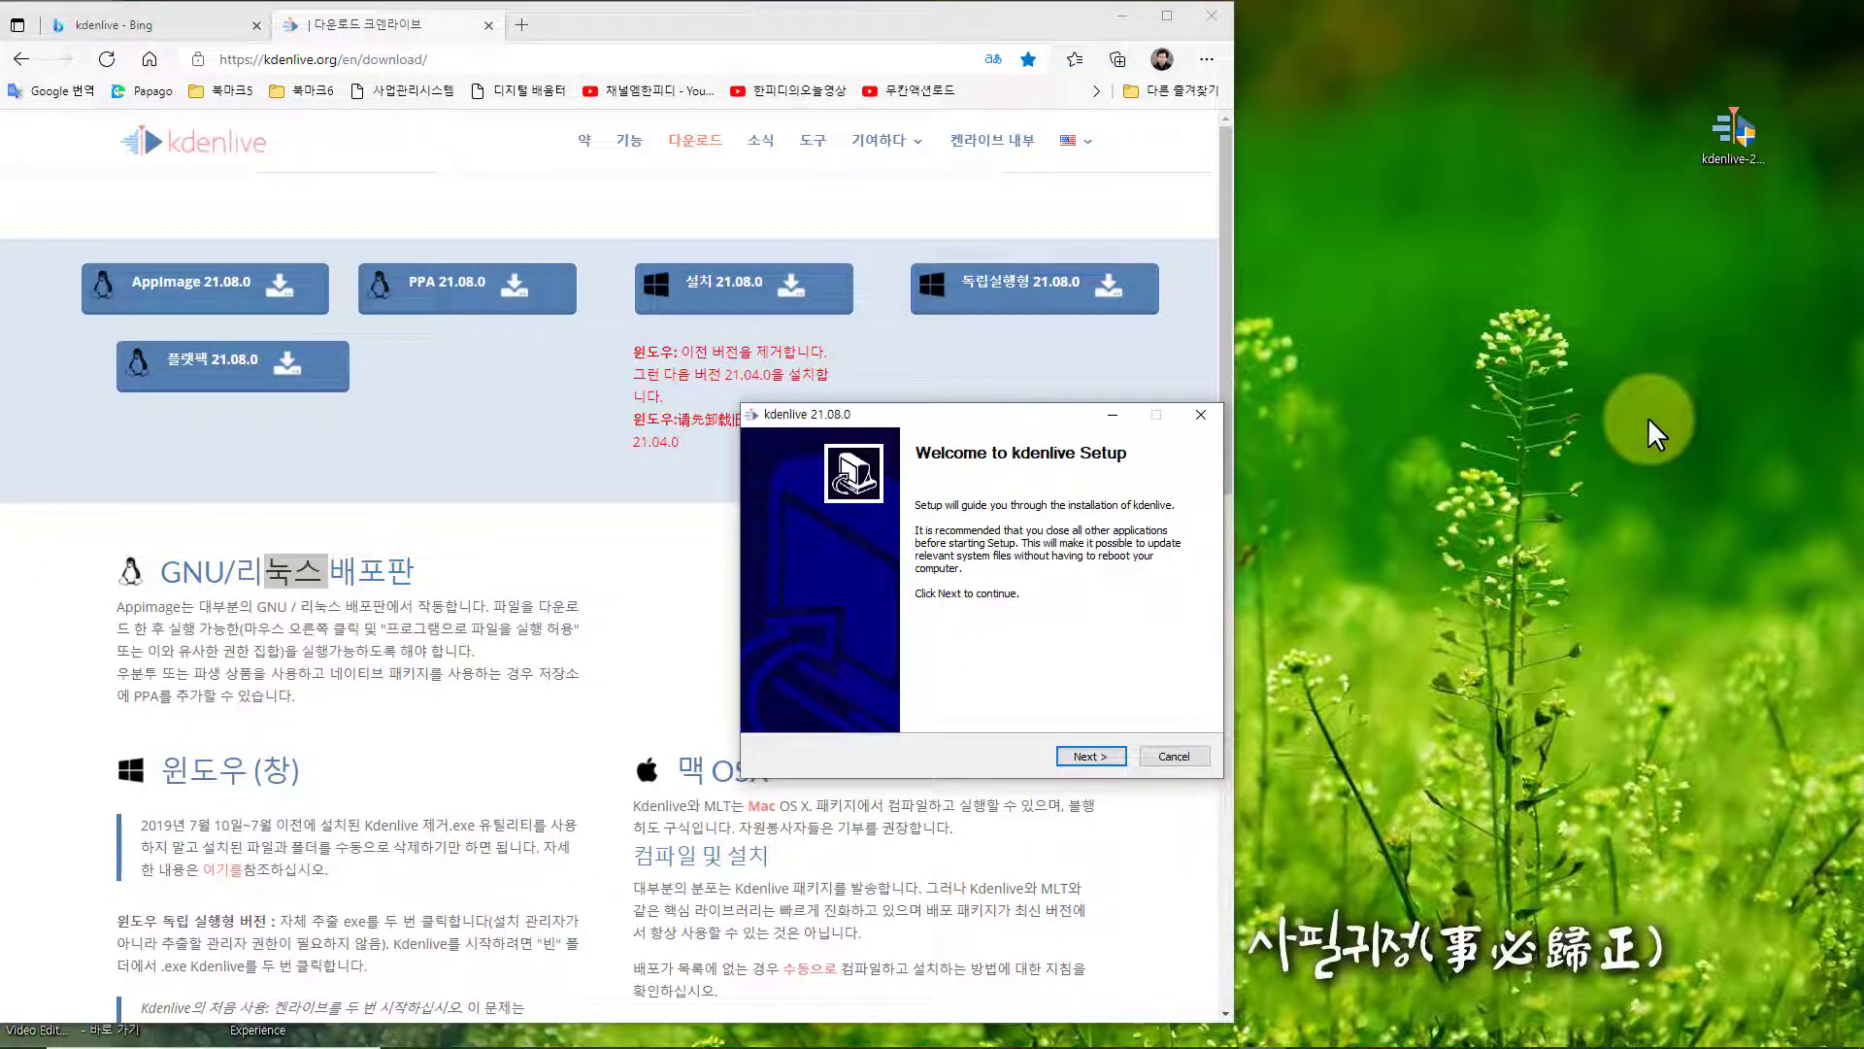
pyautogui.press('Return')
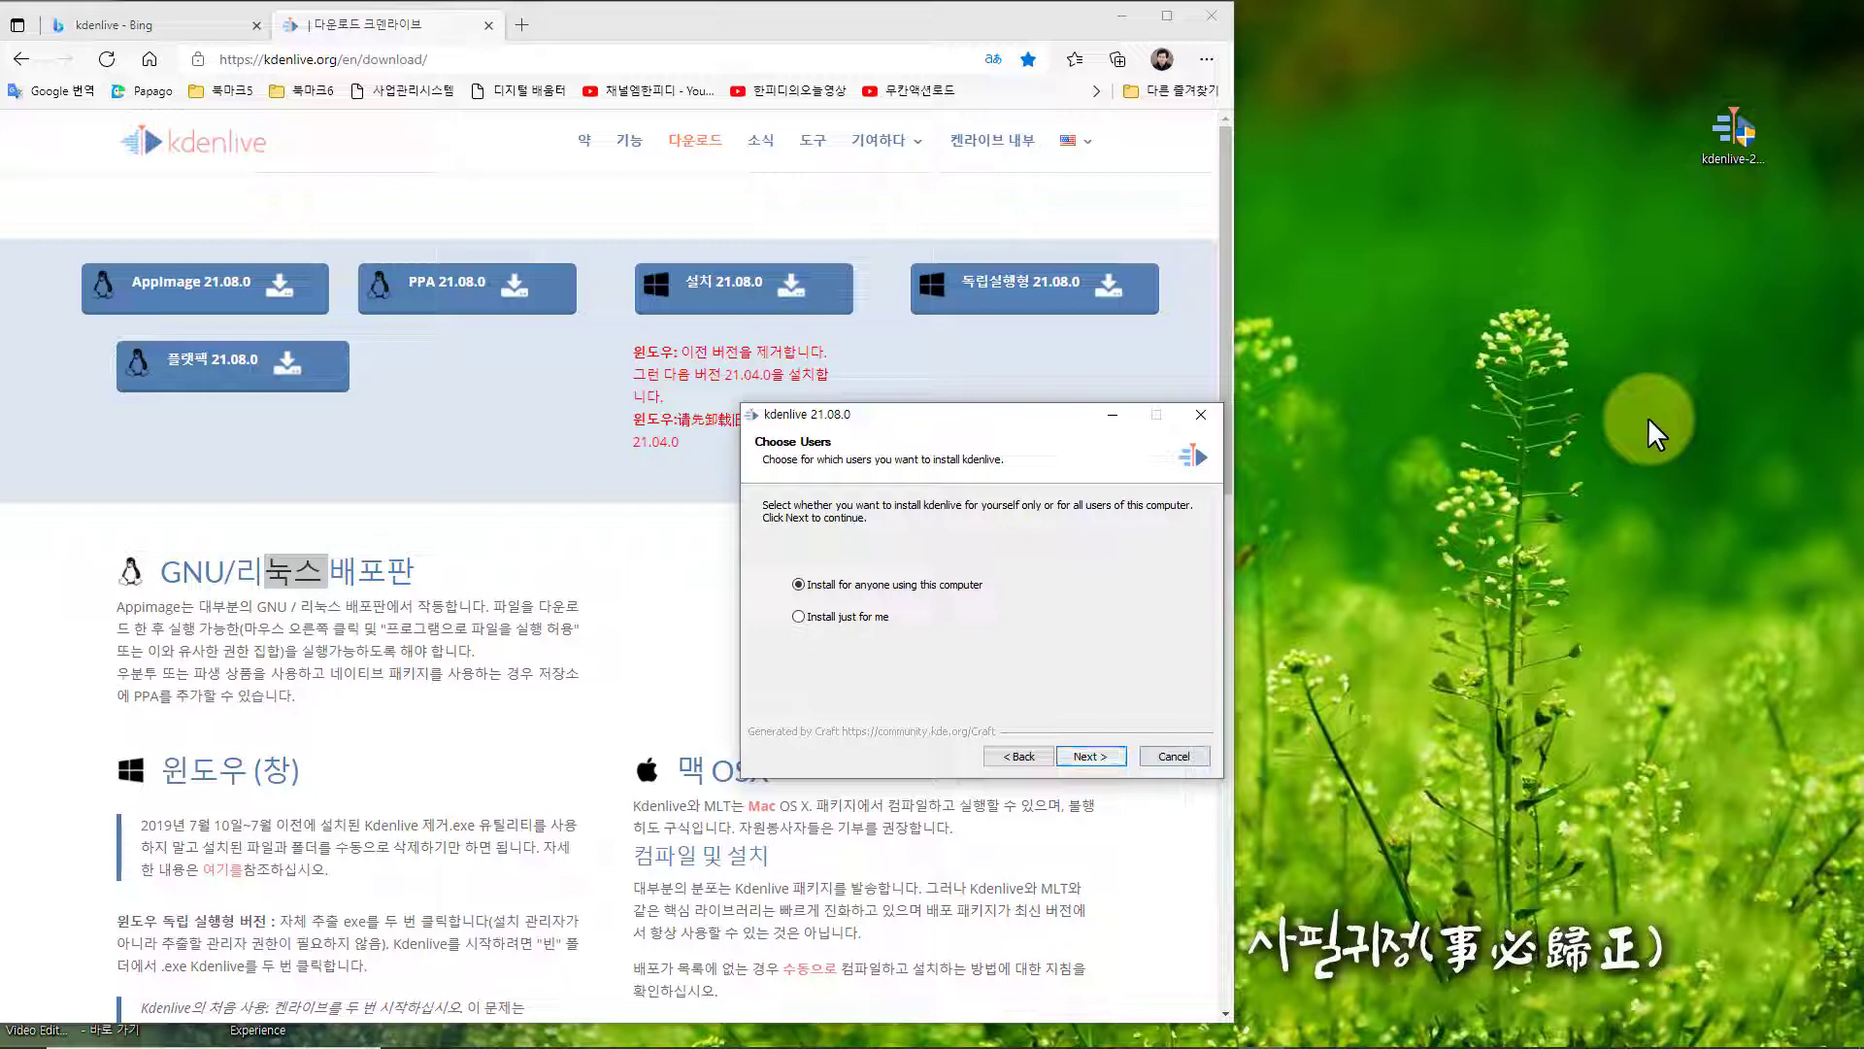
pyautogui.press('Return')
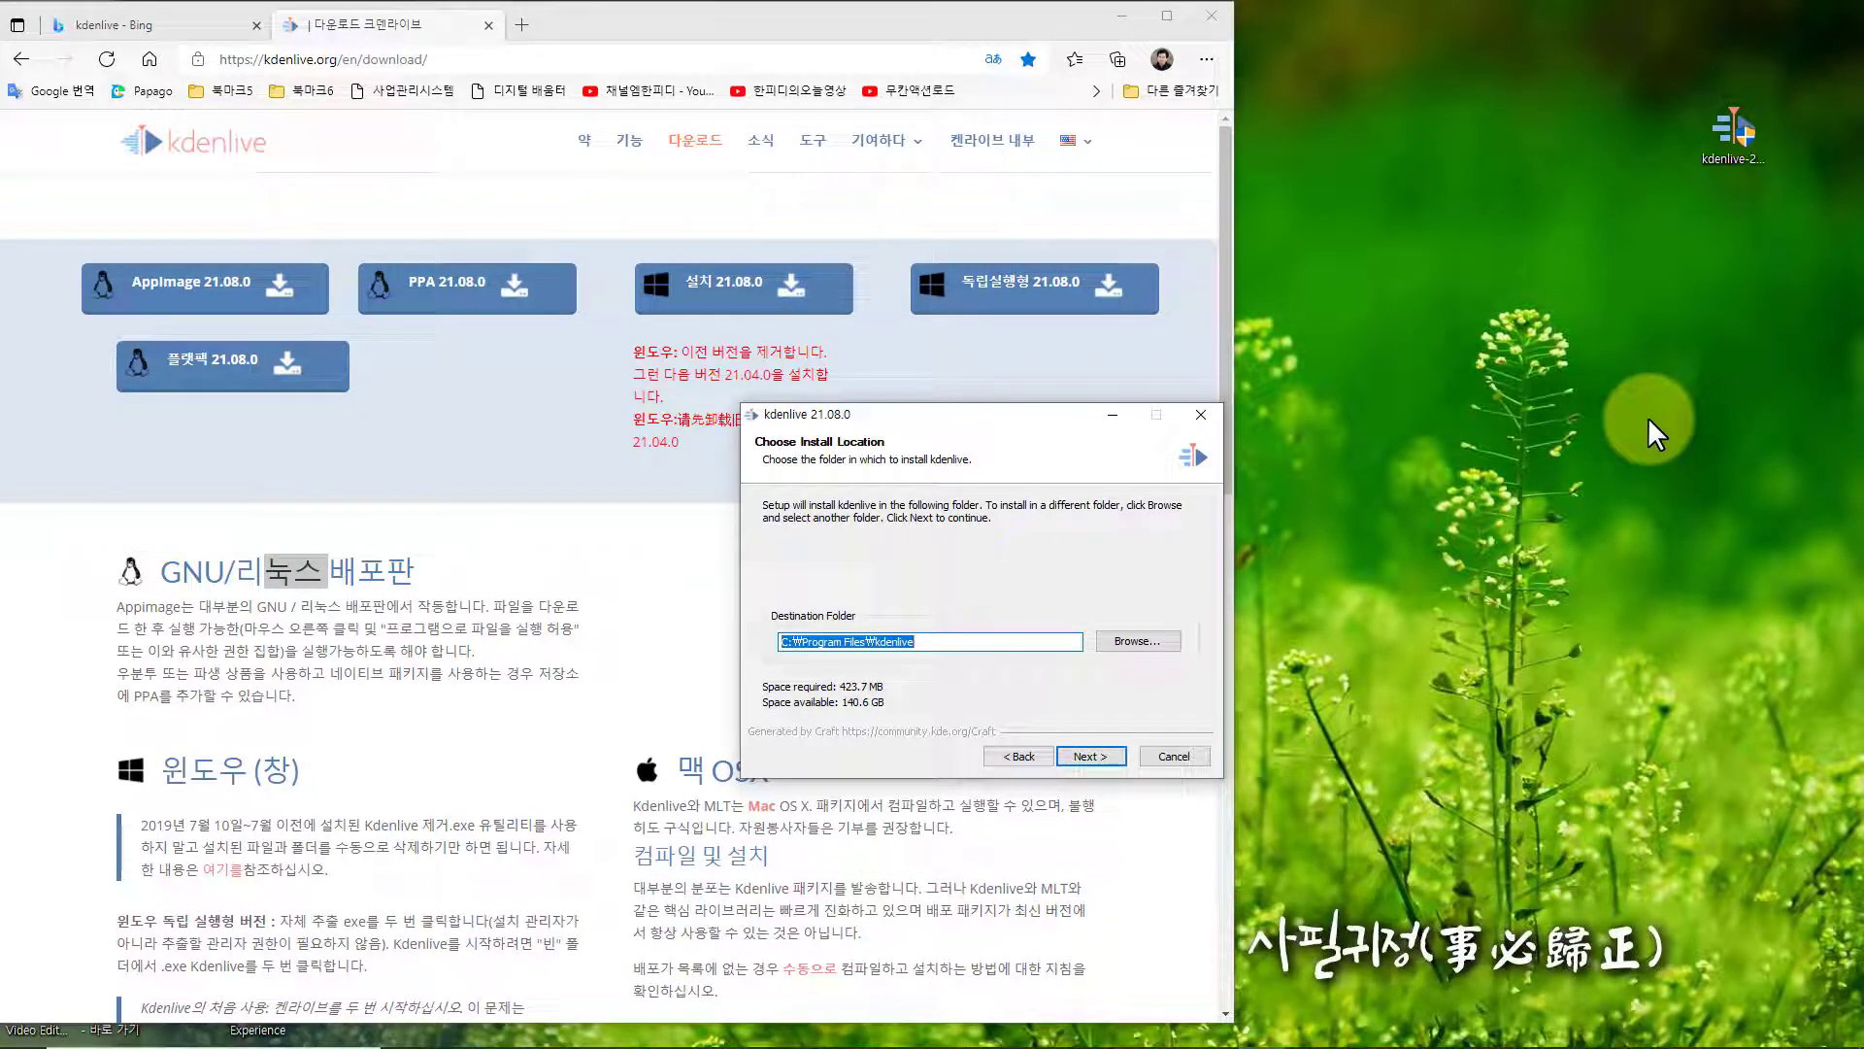
pyautogui.press('Return')
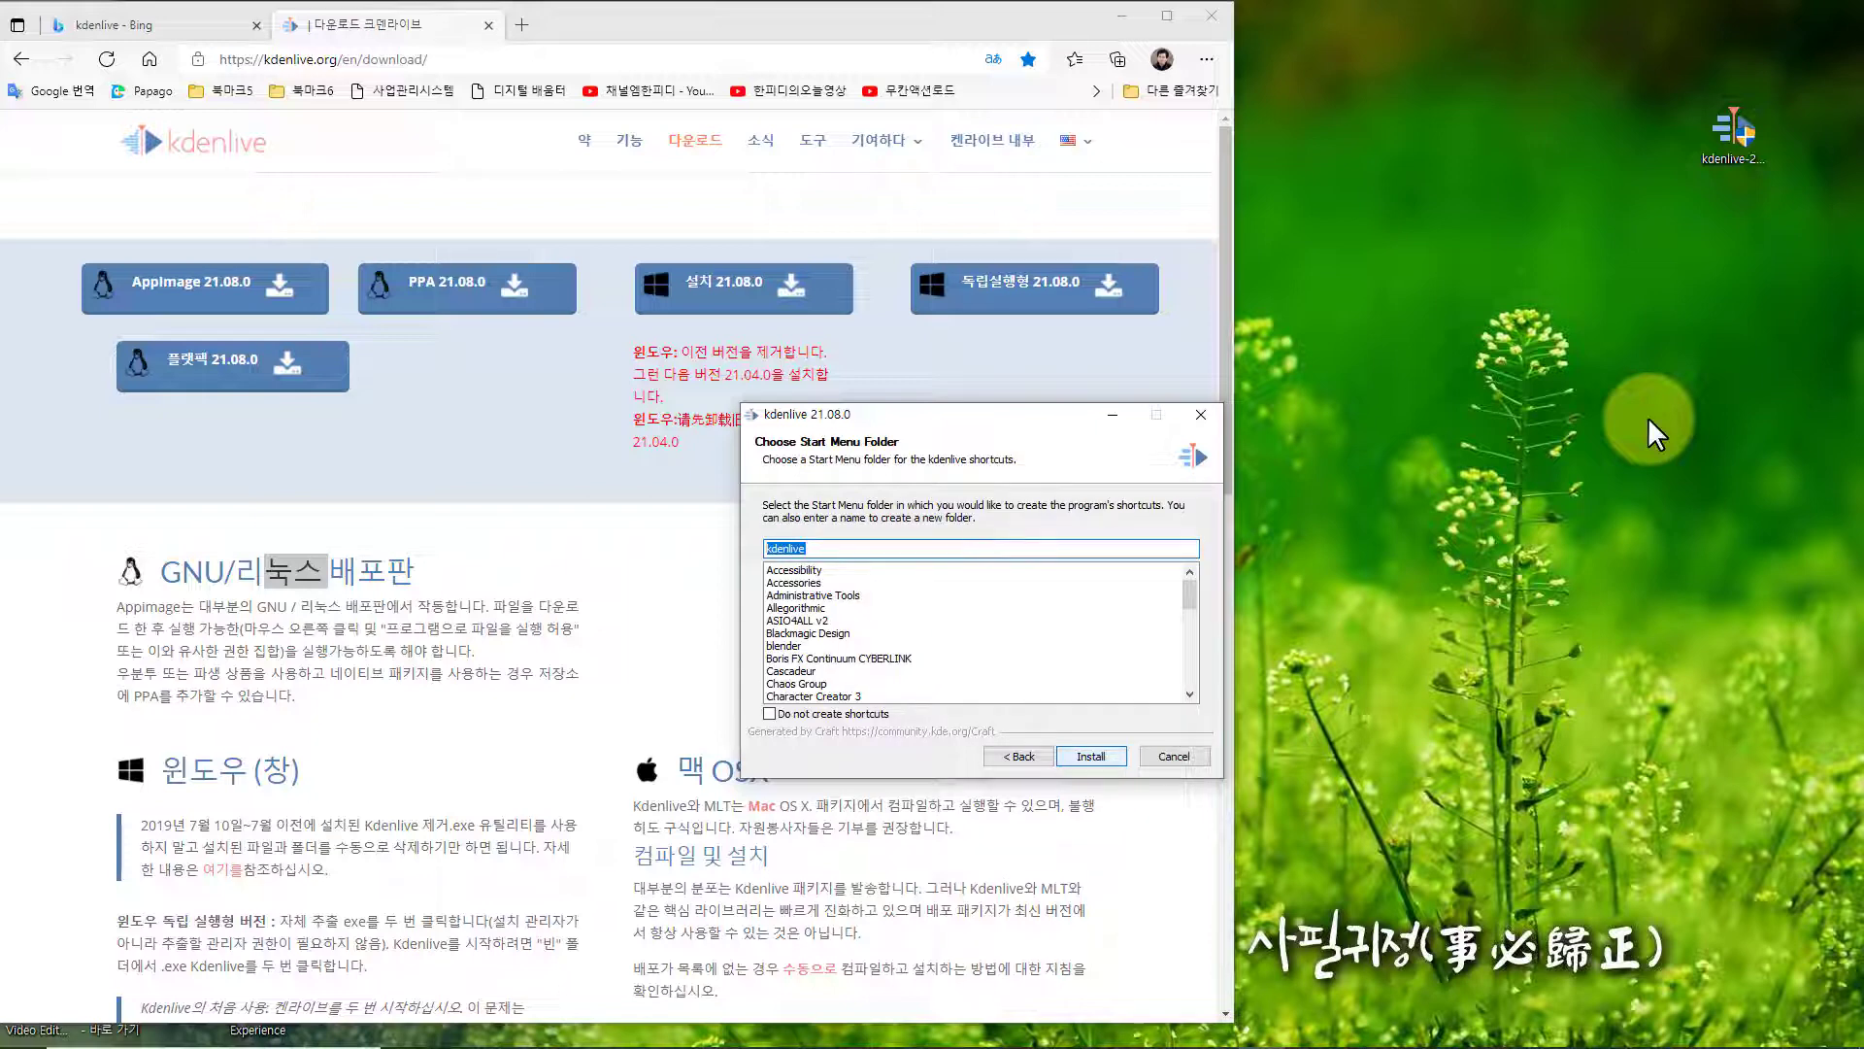
pyautogui.press('Return')
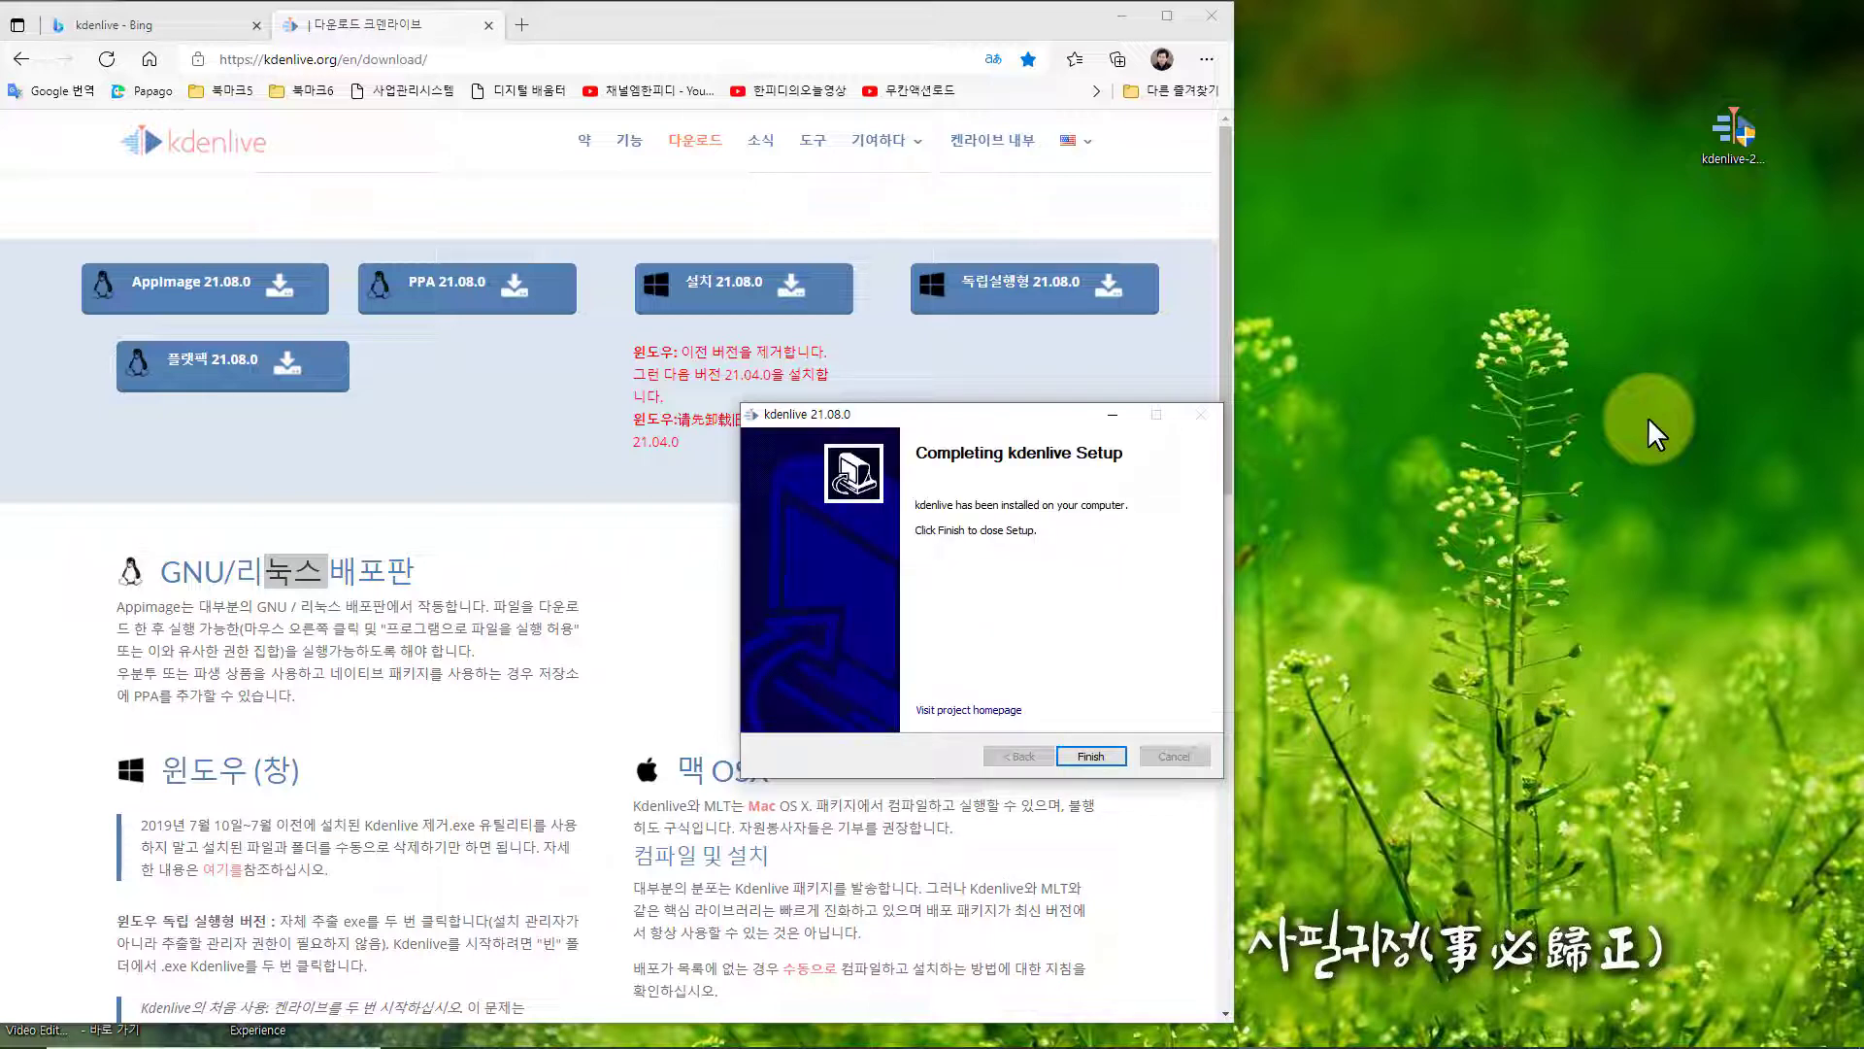
pyautogui.press('Return')
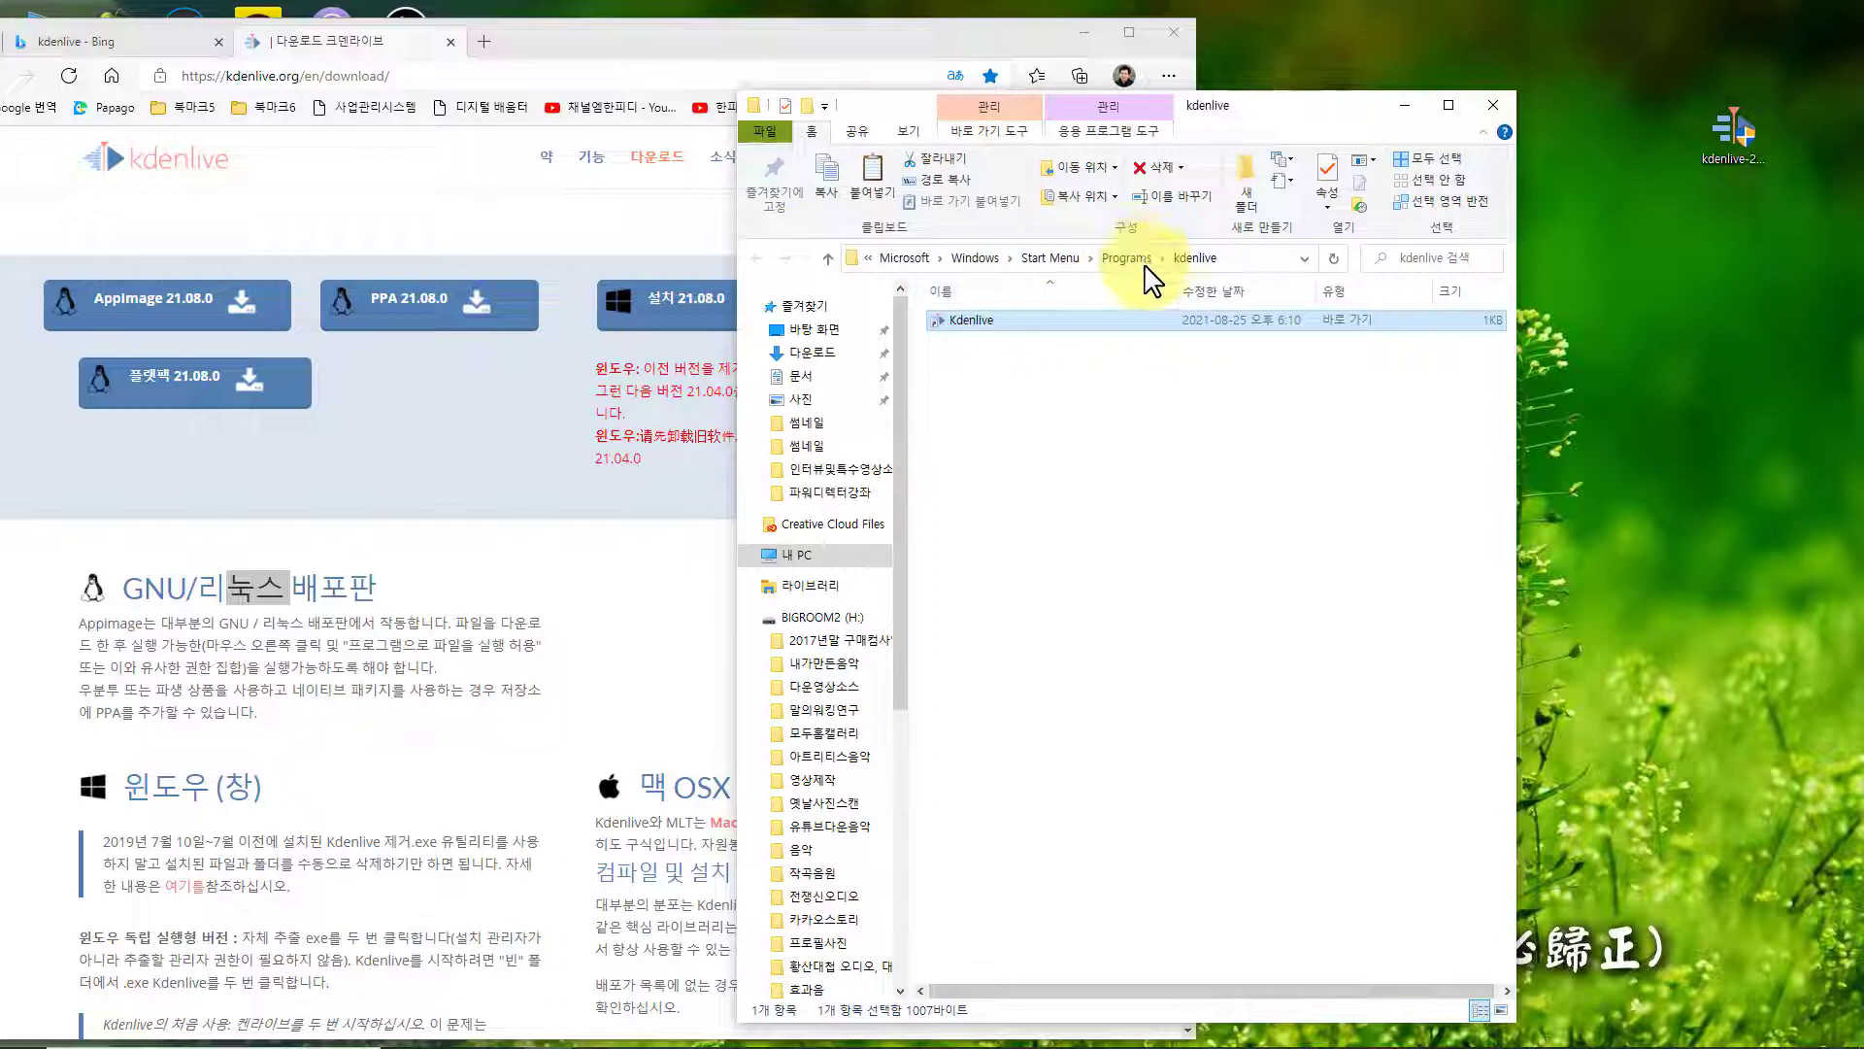
# Create a desktop shortcut from the Kdenlive Start Menu entry, close the folder, and place the shortcut near the installer file
pyautogui.rightClick(973, 326)
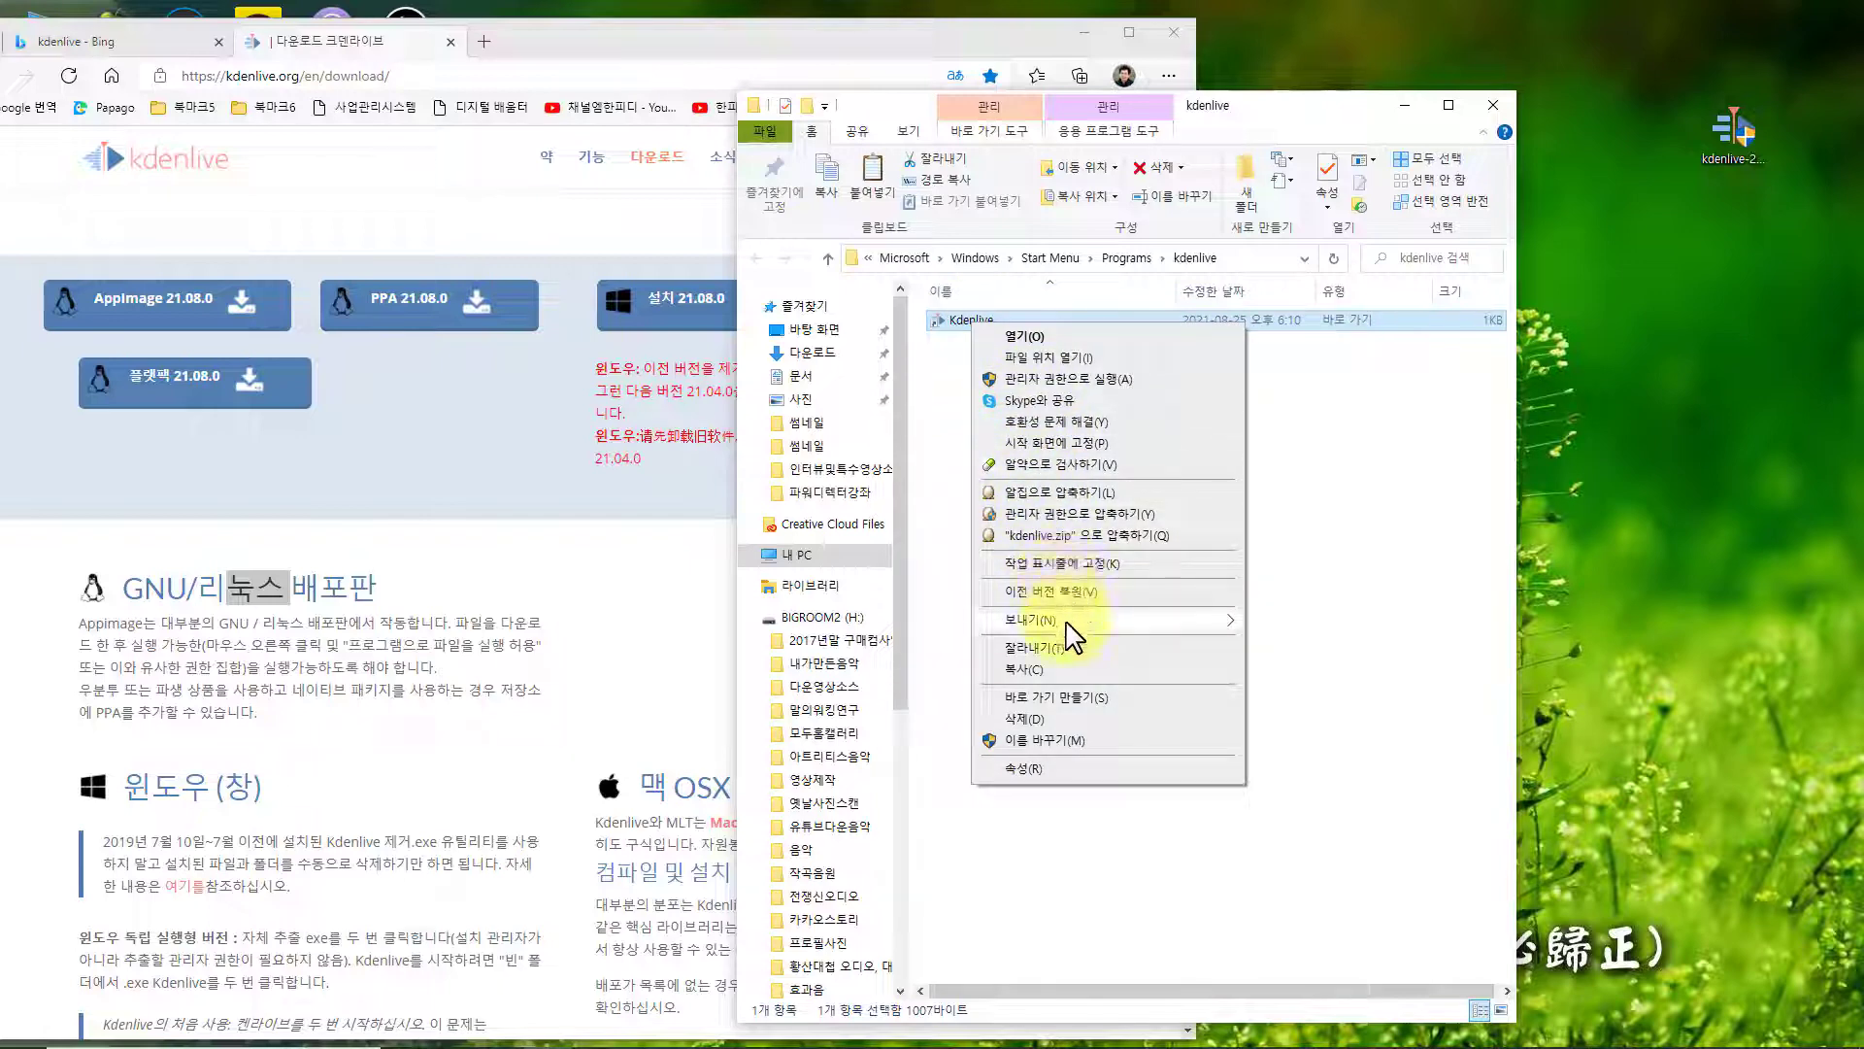
pyautogui.moveTo(1064, 621)
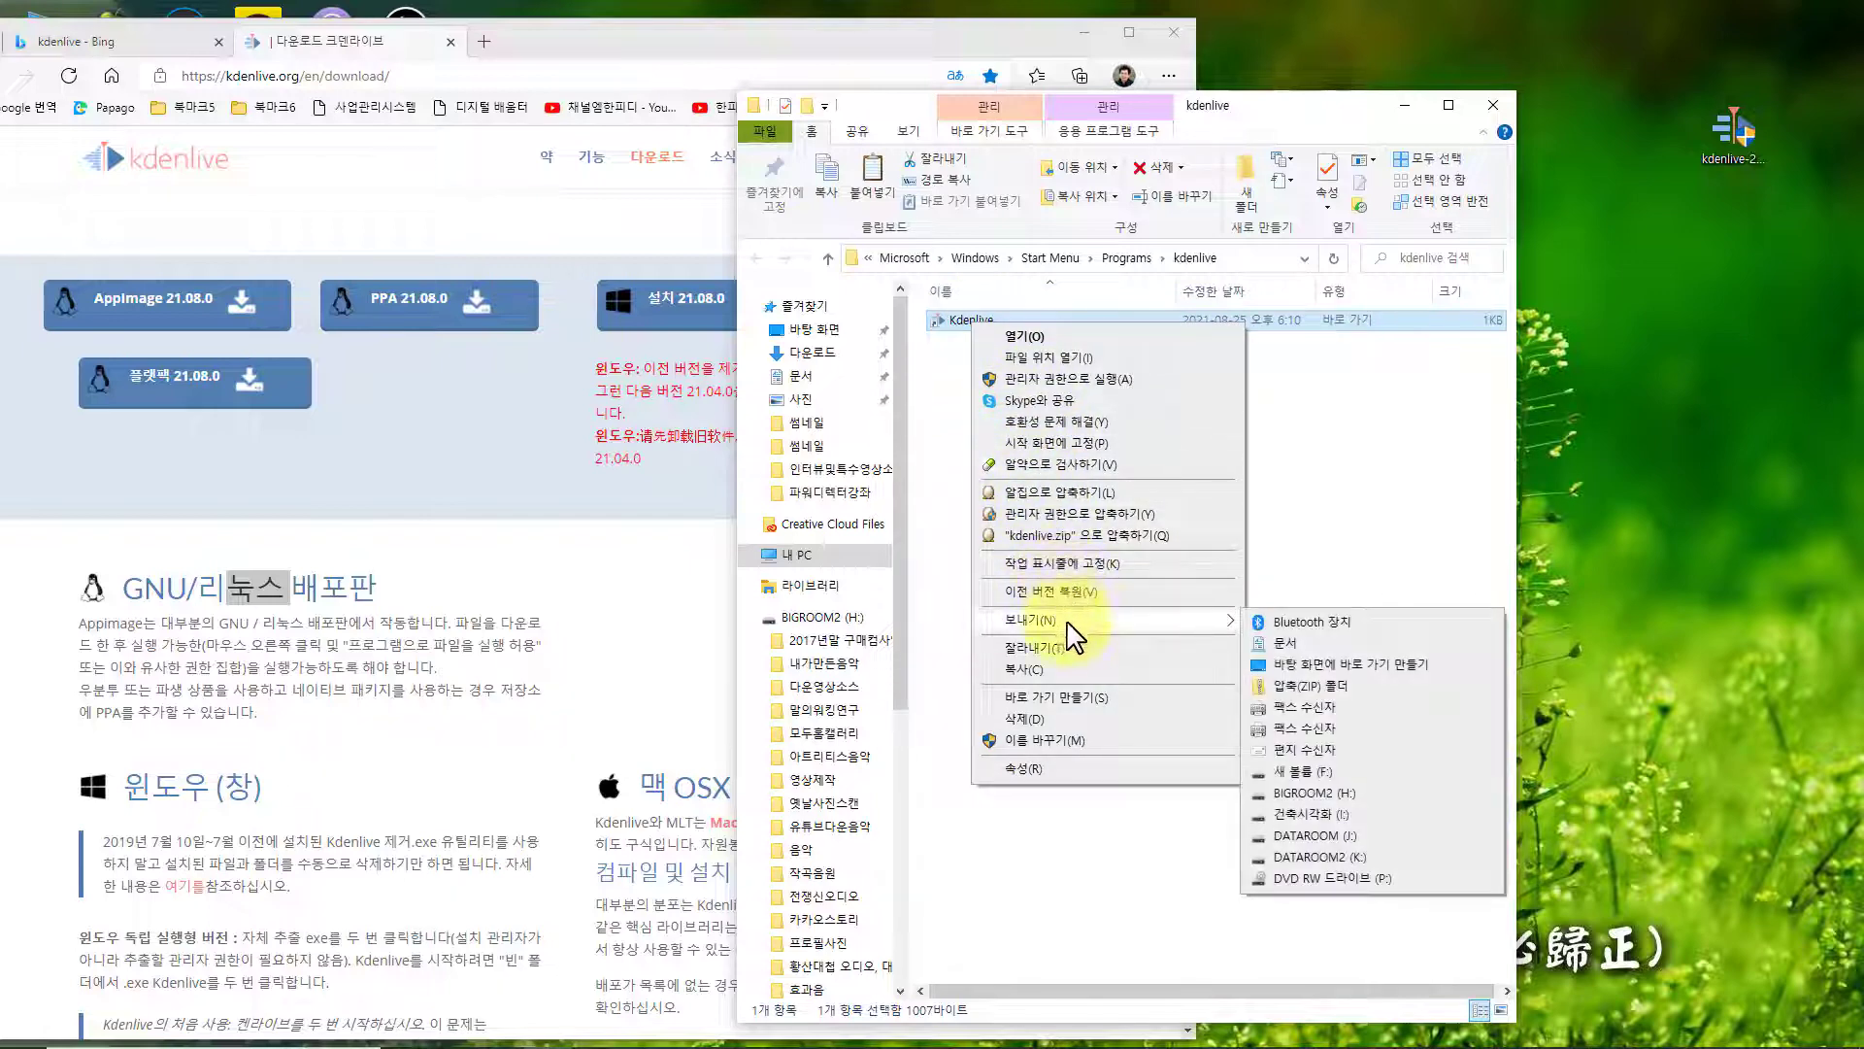
pyautogui.click(1344, 666)
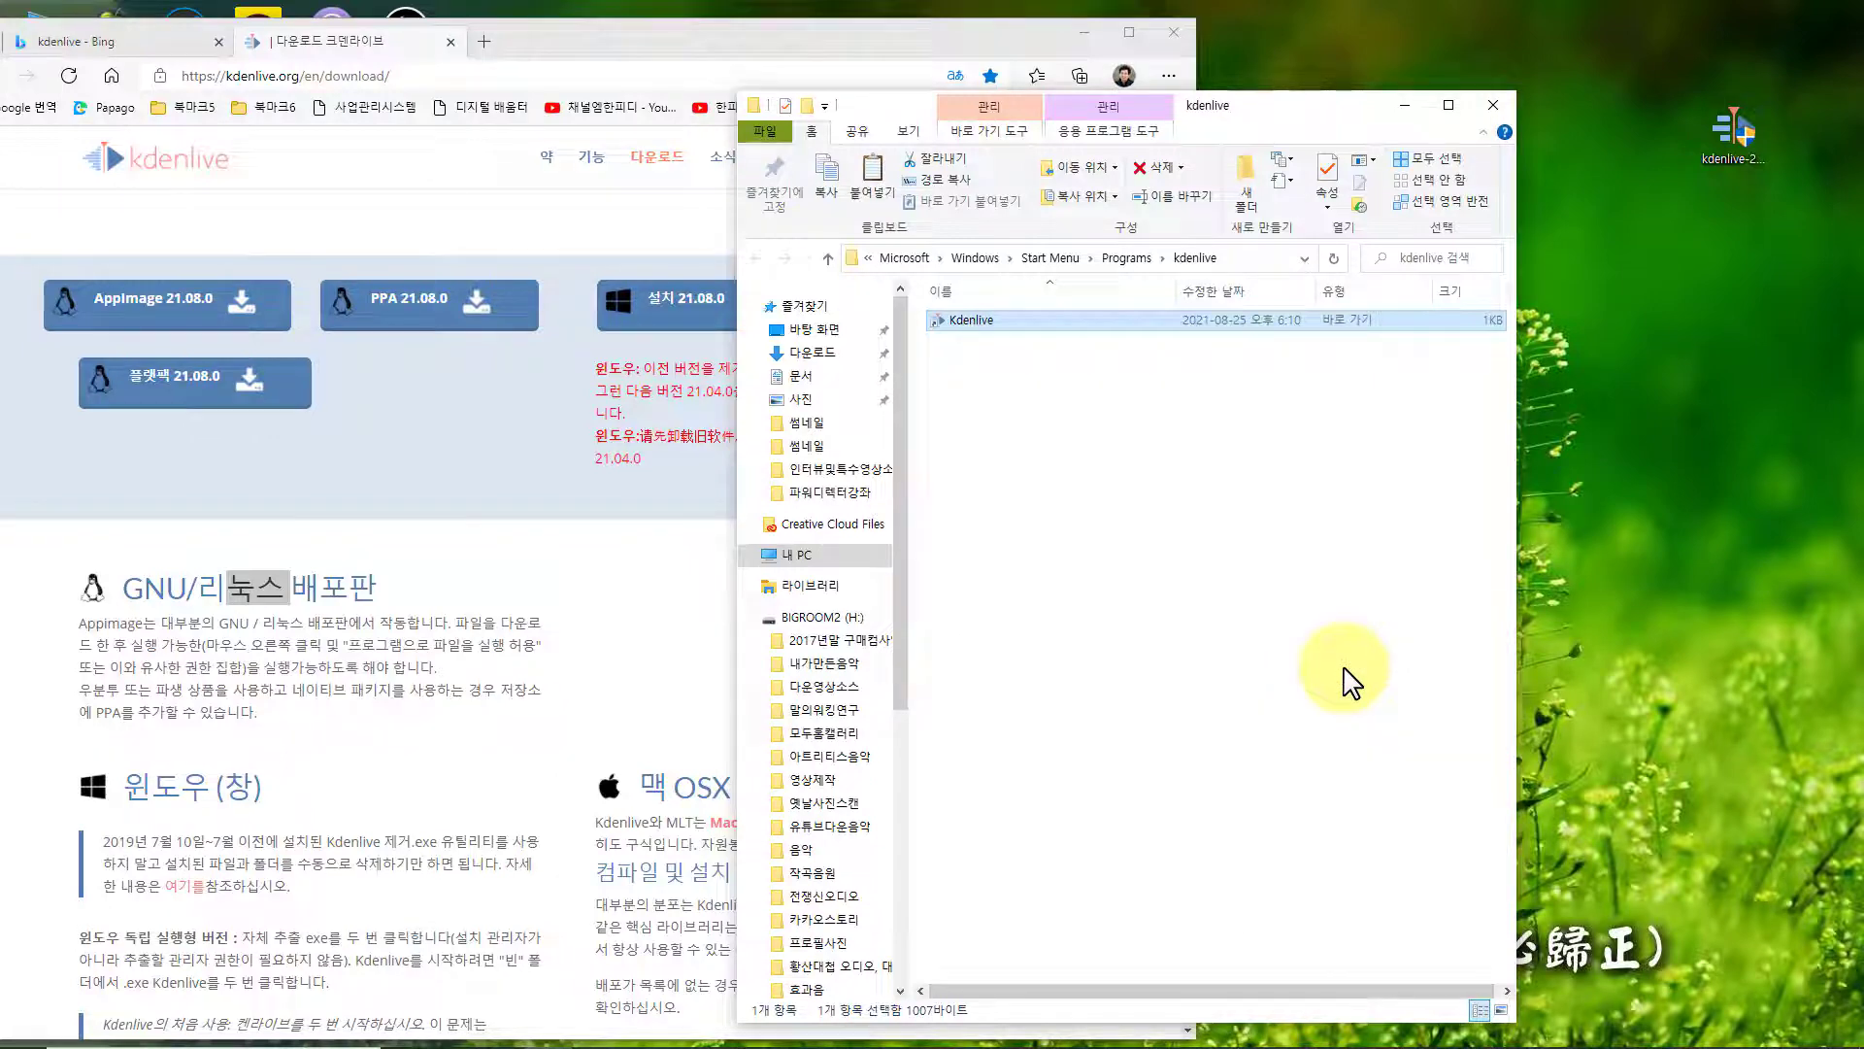
pyautogui.click(1493, 105)
pyautogui.click(1435, 218)
pyautogui.moveTo(1459, 212); pyautogui.dragTo(1602, 216)
# Delete the Kdenlive installer file from the desktop and bring the browser window fully into view
pyautogui.click(1722, 128)
pyautogui.click(1595, 222)
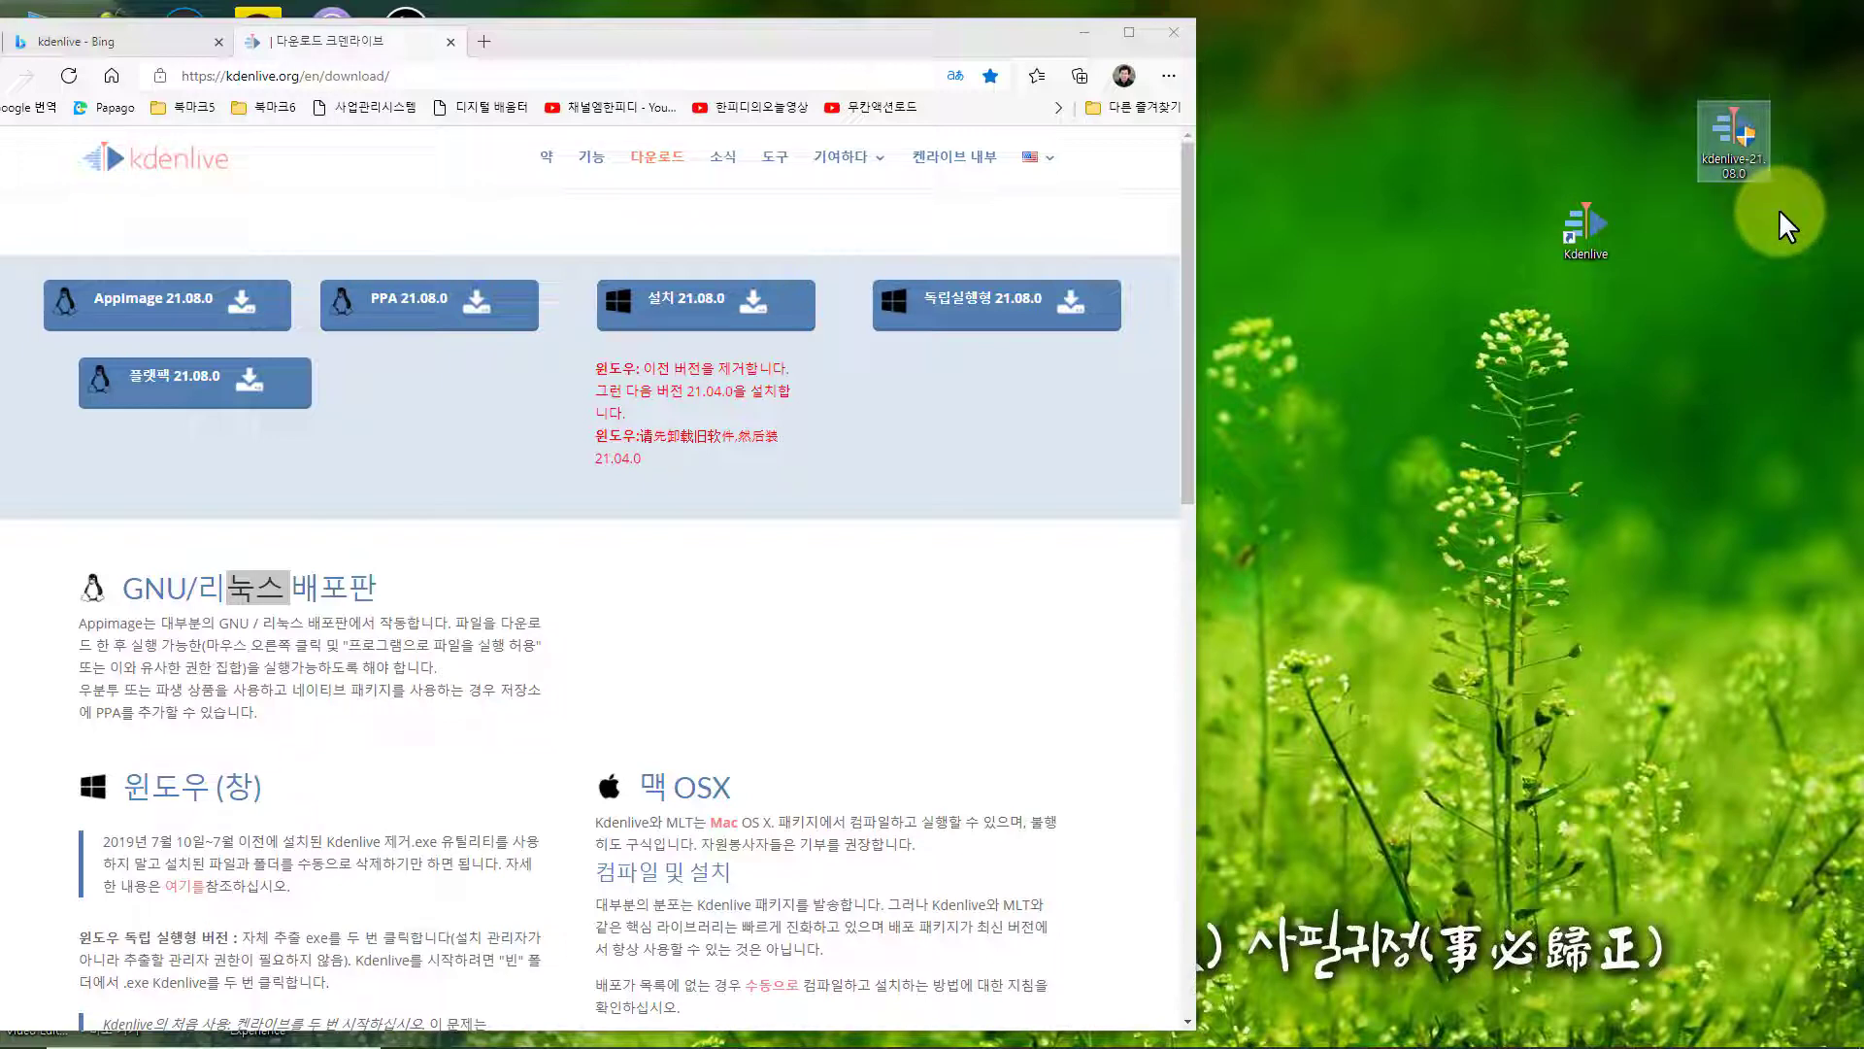
pyautogui.press('Delete')
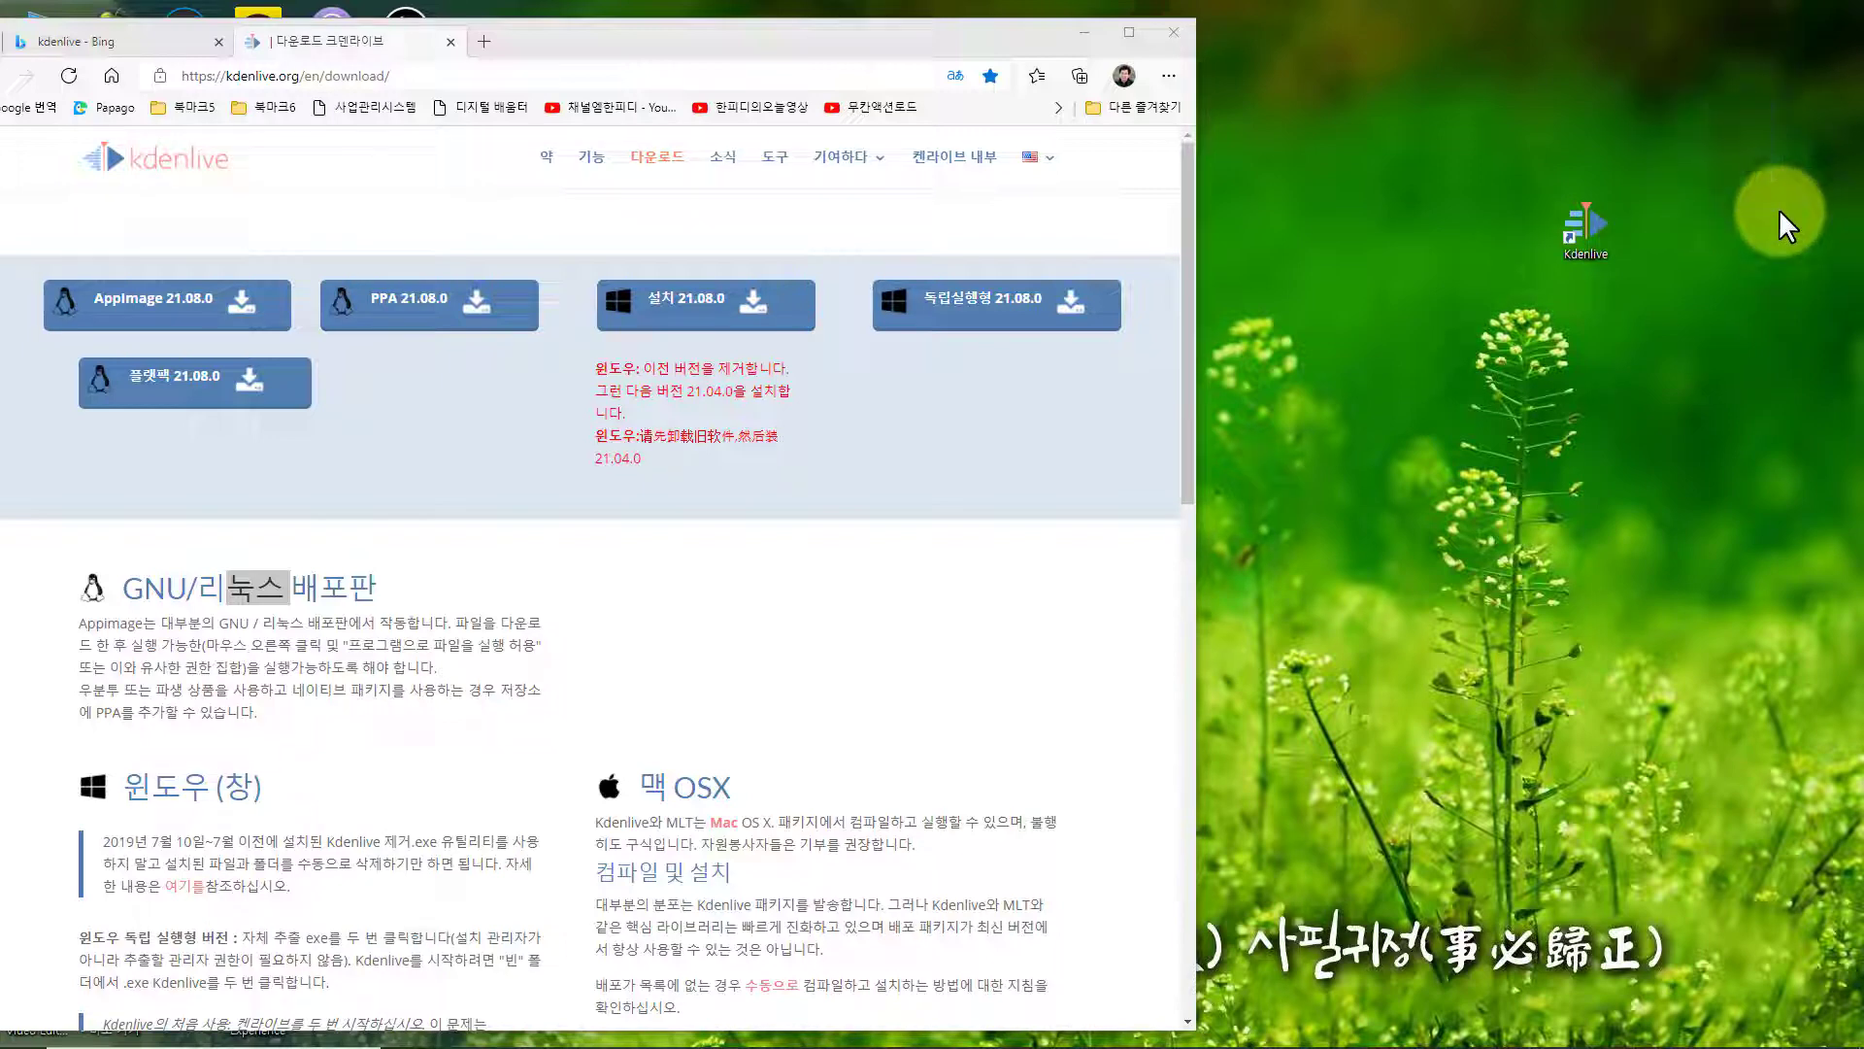
pyautogui.moveTo(661, 43); pyautogui.dragTo(714, 42)
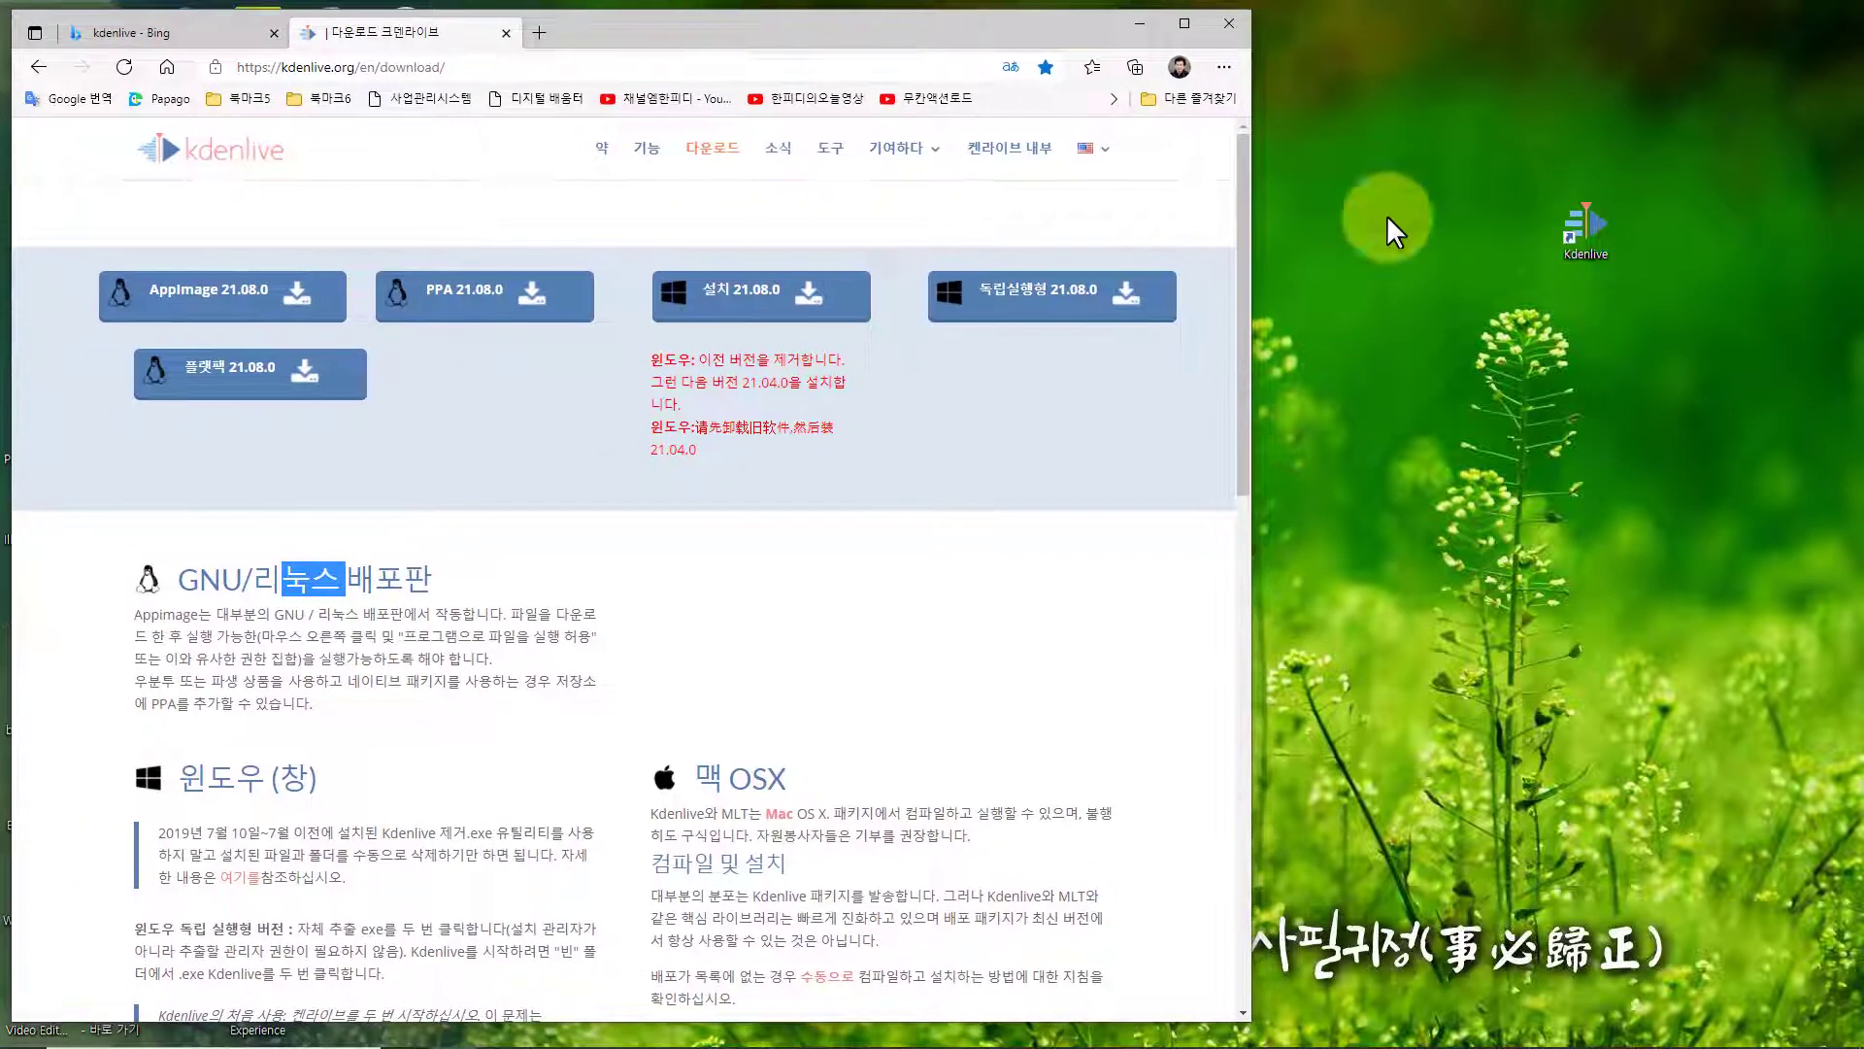
# Launch Kdenlive from its desktop shortcut, allow it through the firewall on public networks, and dismiss the advertisement pop-up
pyautogui.doubleClick(1585, 220)
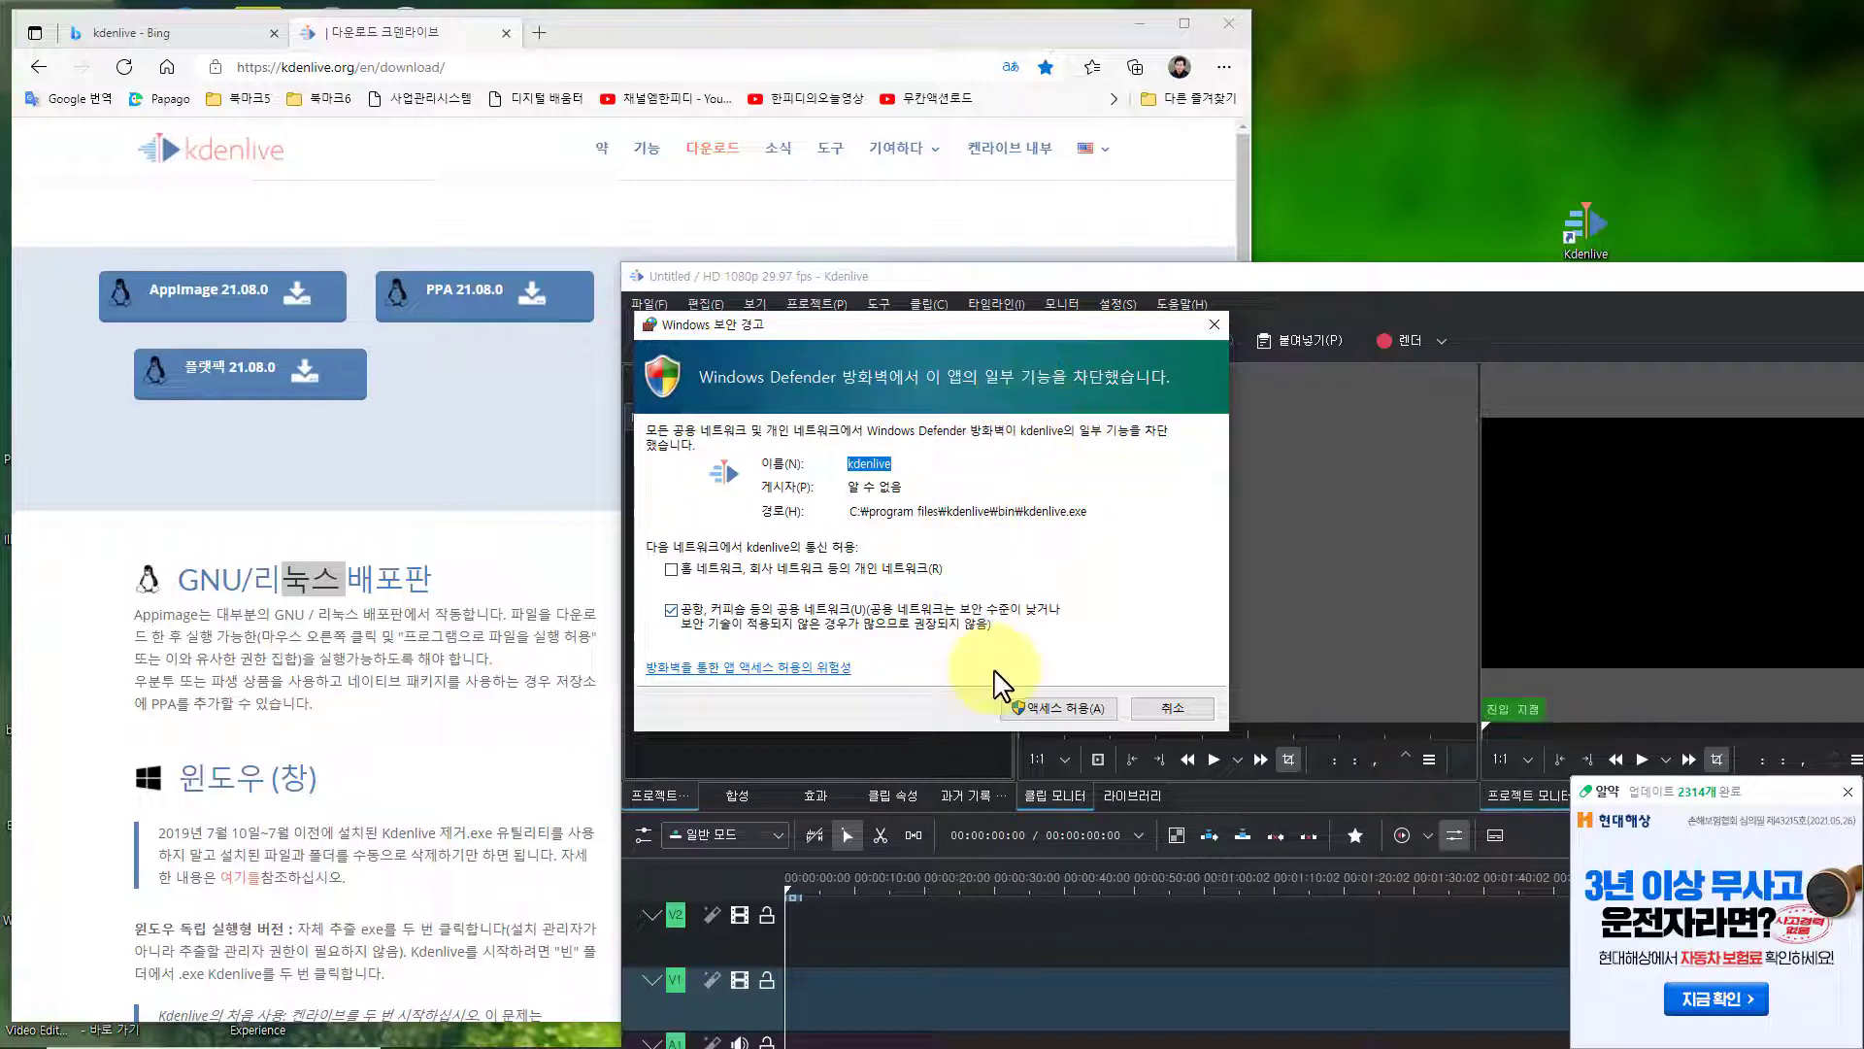
pyautogui.click(1075, 707)
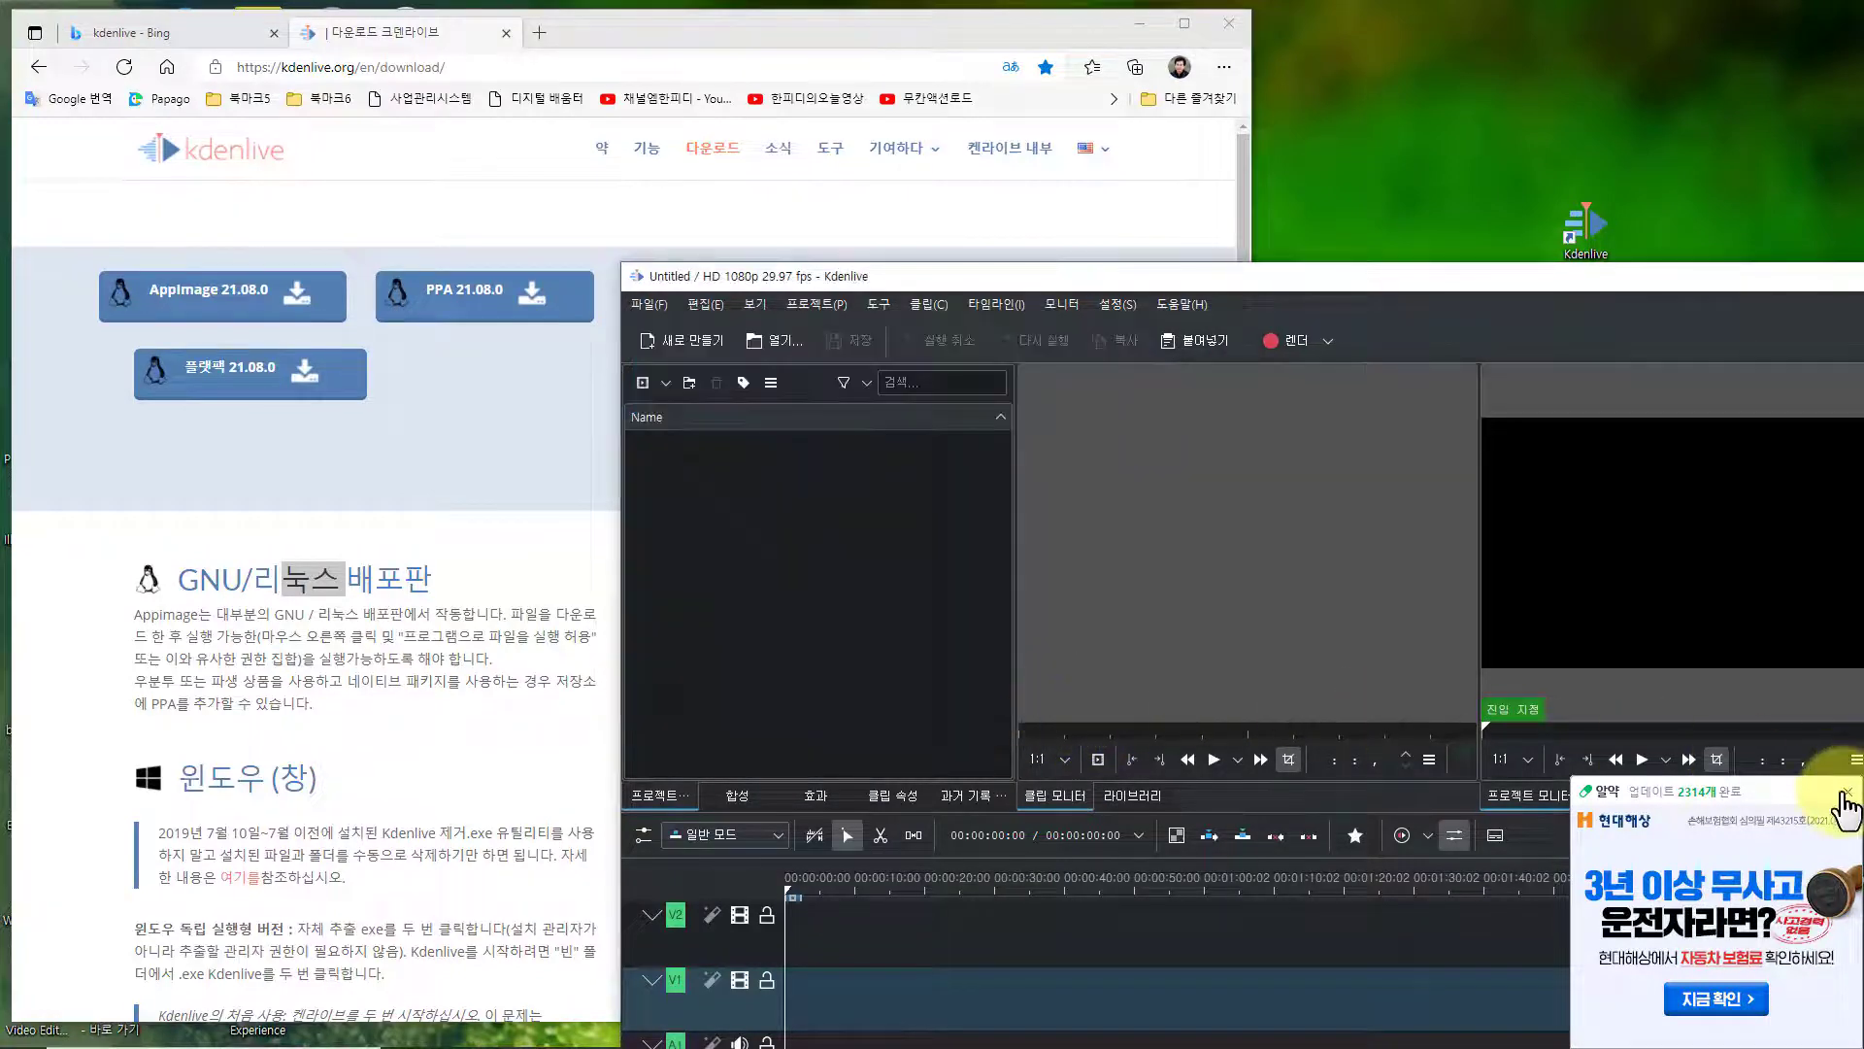
pyautogui.click(1848, 791)
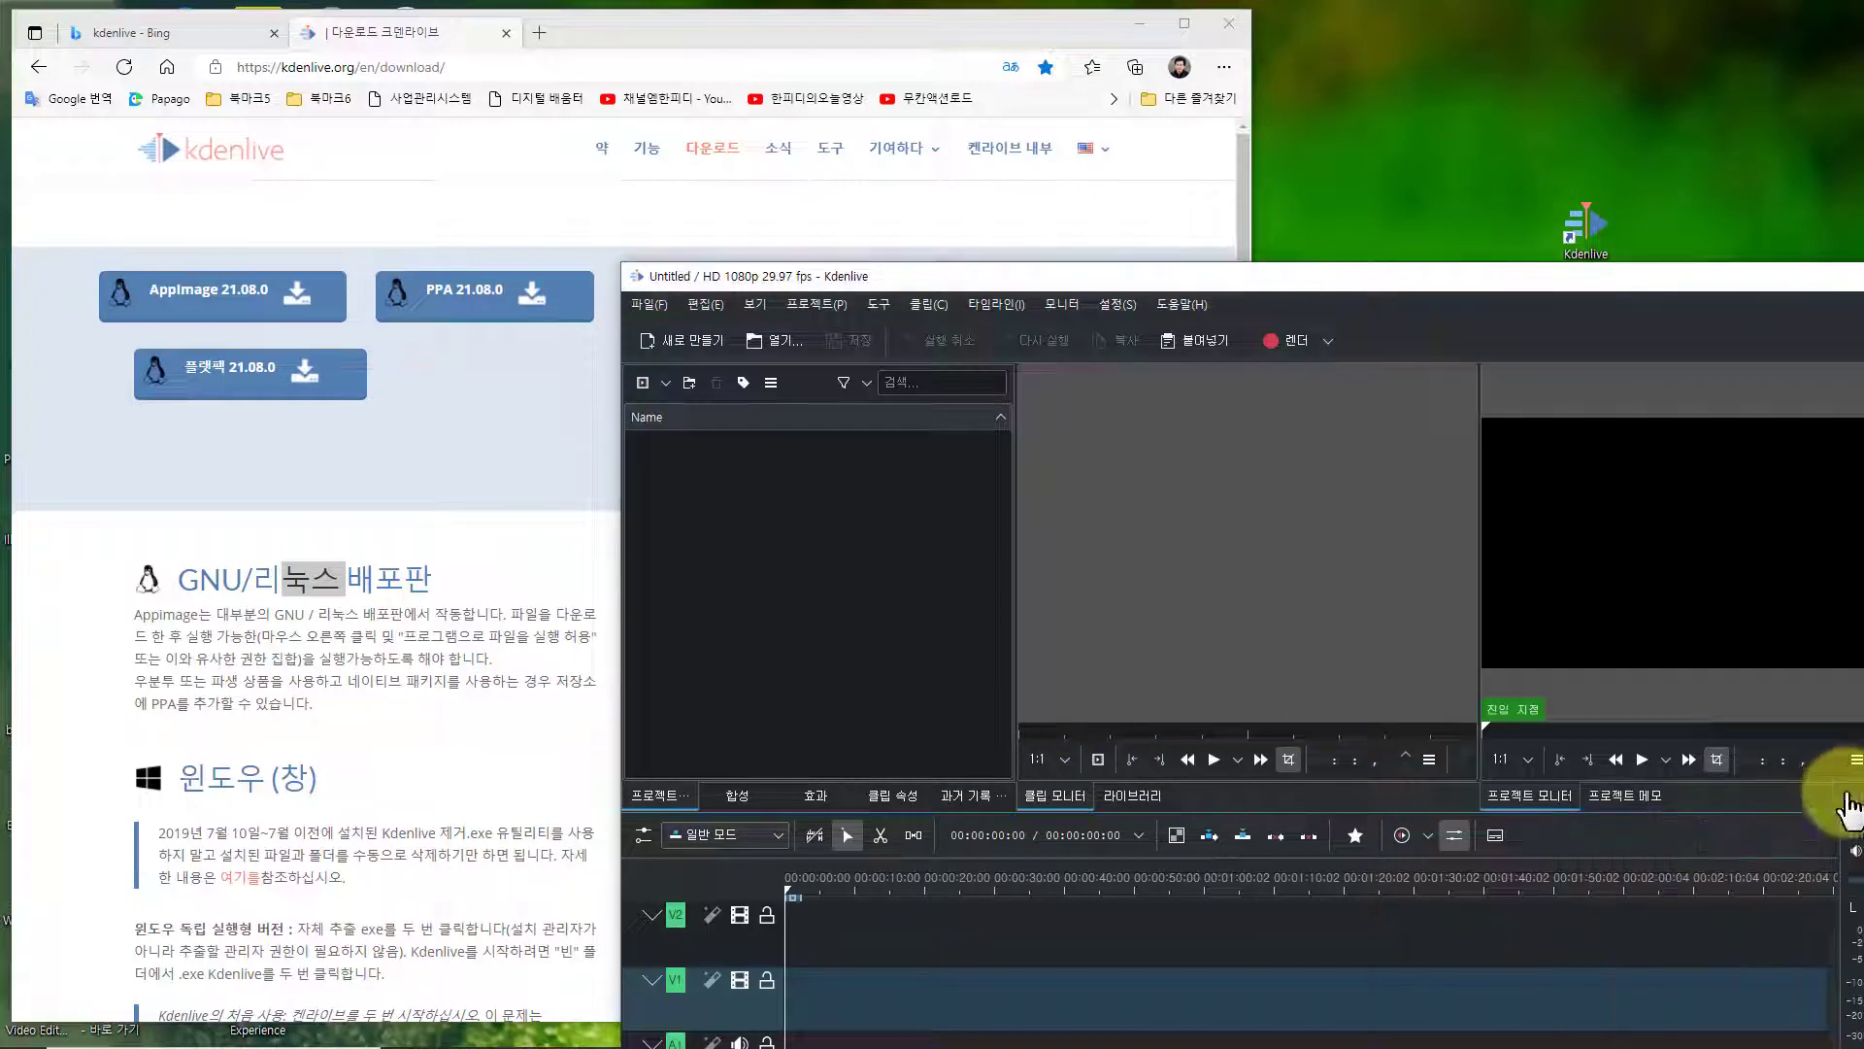
# Bring the whole Kdenlive window into view, enlarge it, and maximize it to fill the screen
pyautogui.moveTo(1320, 271); pyautogui.dragTo(759, 52)
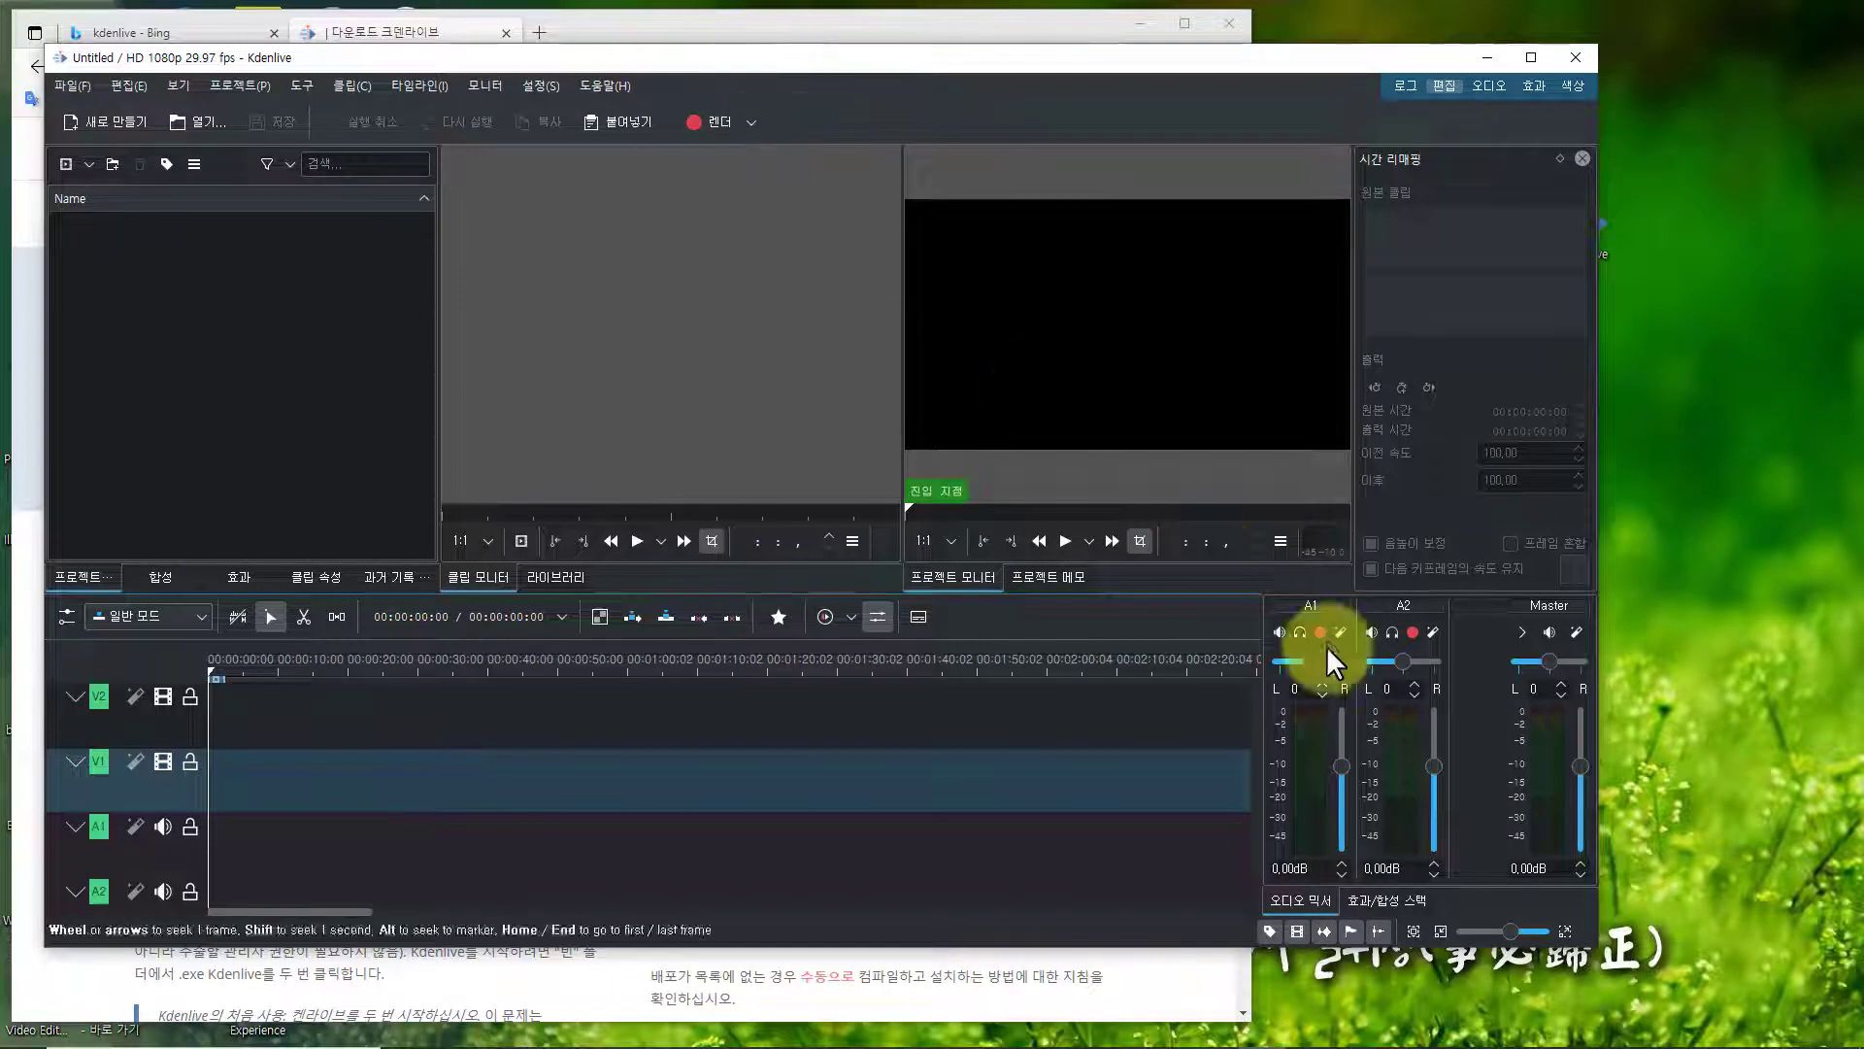
pyautogui.moveTo(1598, 946); pyautogui.dragTo(1800, 1028)
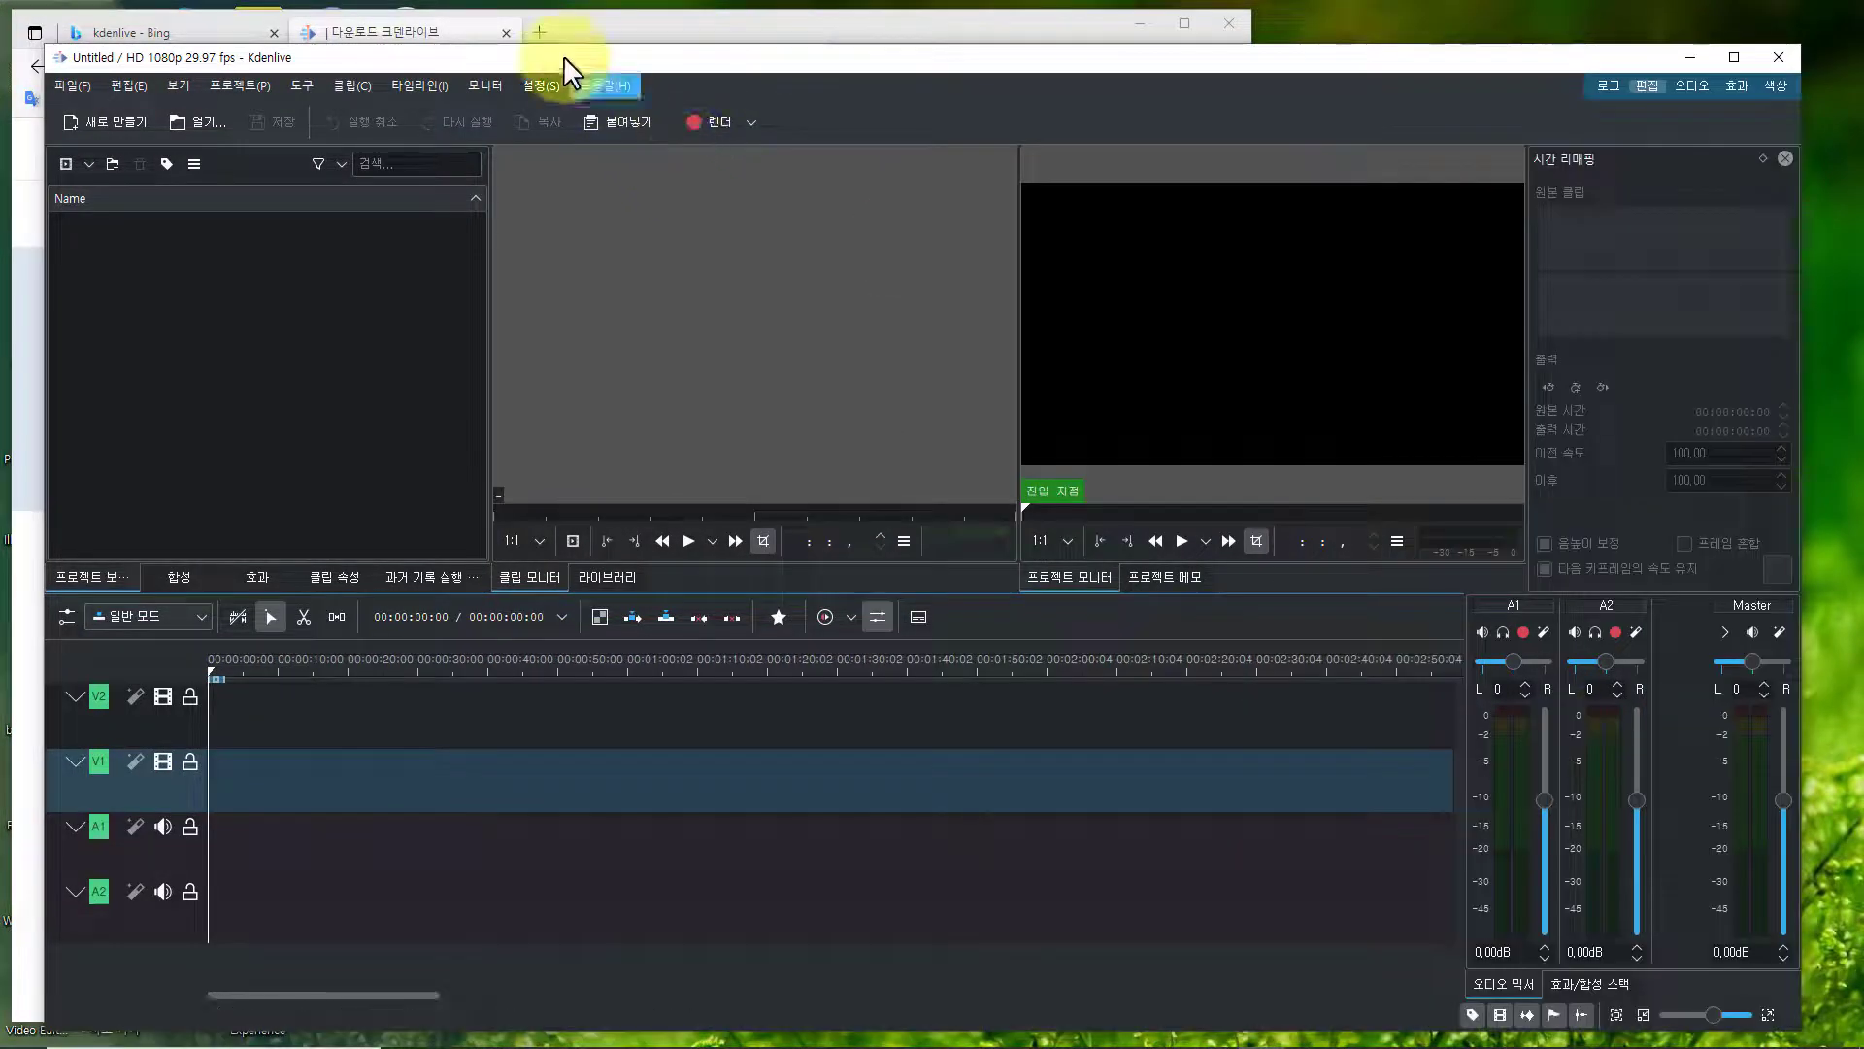
pyautogui.moveTo(604, 54)
pyautogui.mouseDown()
pyautogui.moveTo(633, 56)
pyautogui.moveTo(602, 41)
pyautogui.mouseUp()
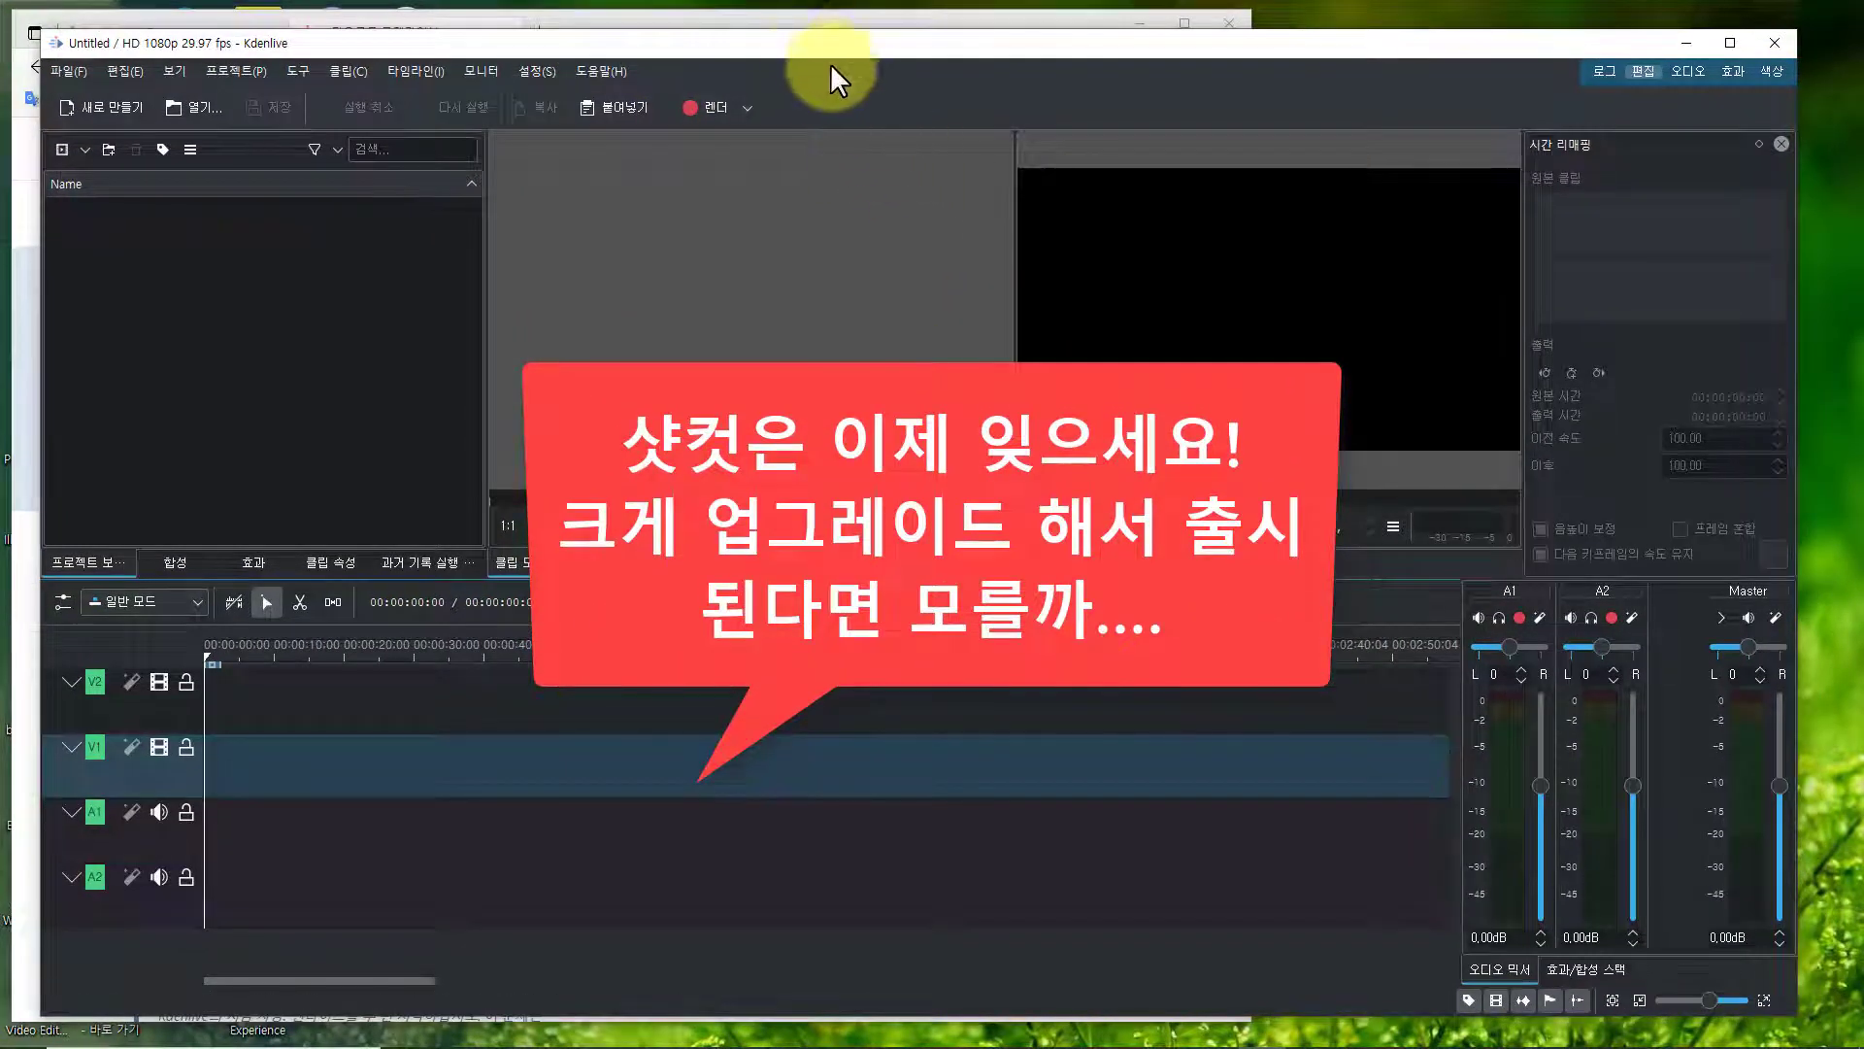
pyautogui.moveTo(812, 44); pyautogui.dragTo(824, 43)
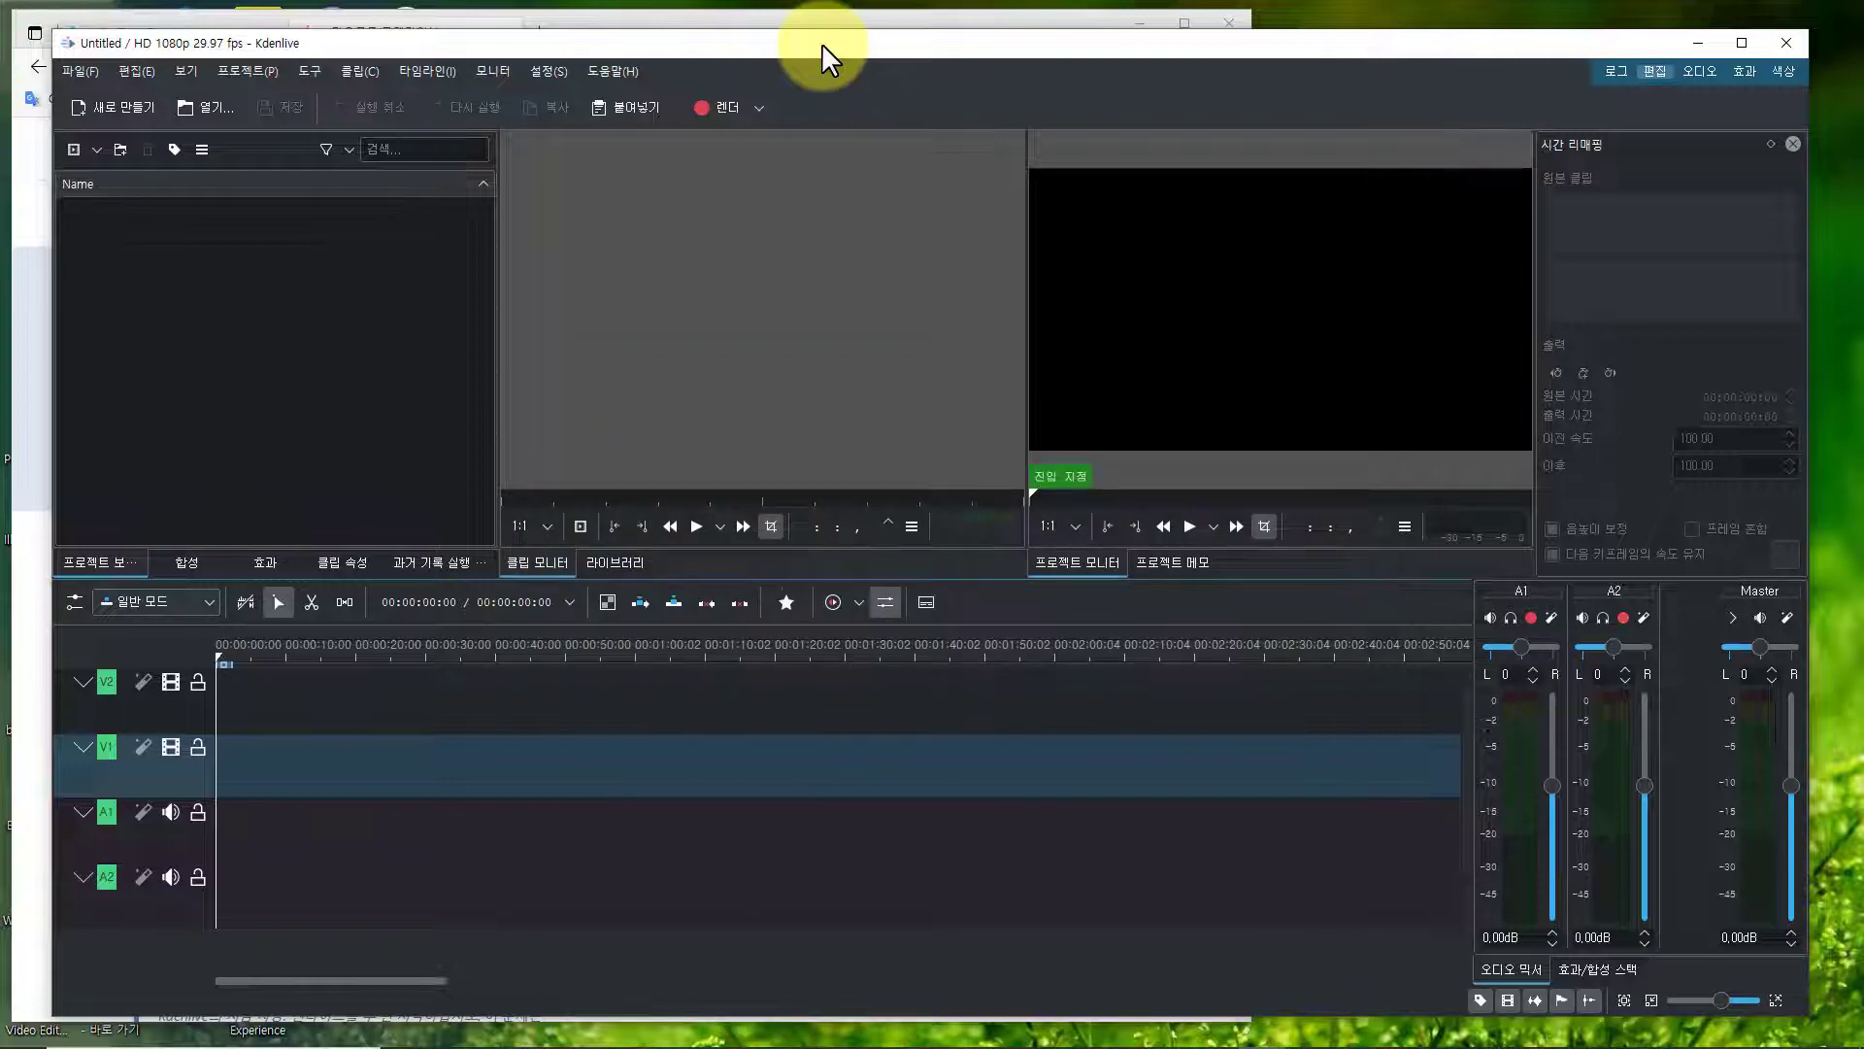
pyautogui.moveTo(821, 43); pyautogui.dragTo(735, 46)
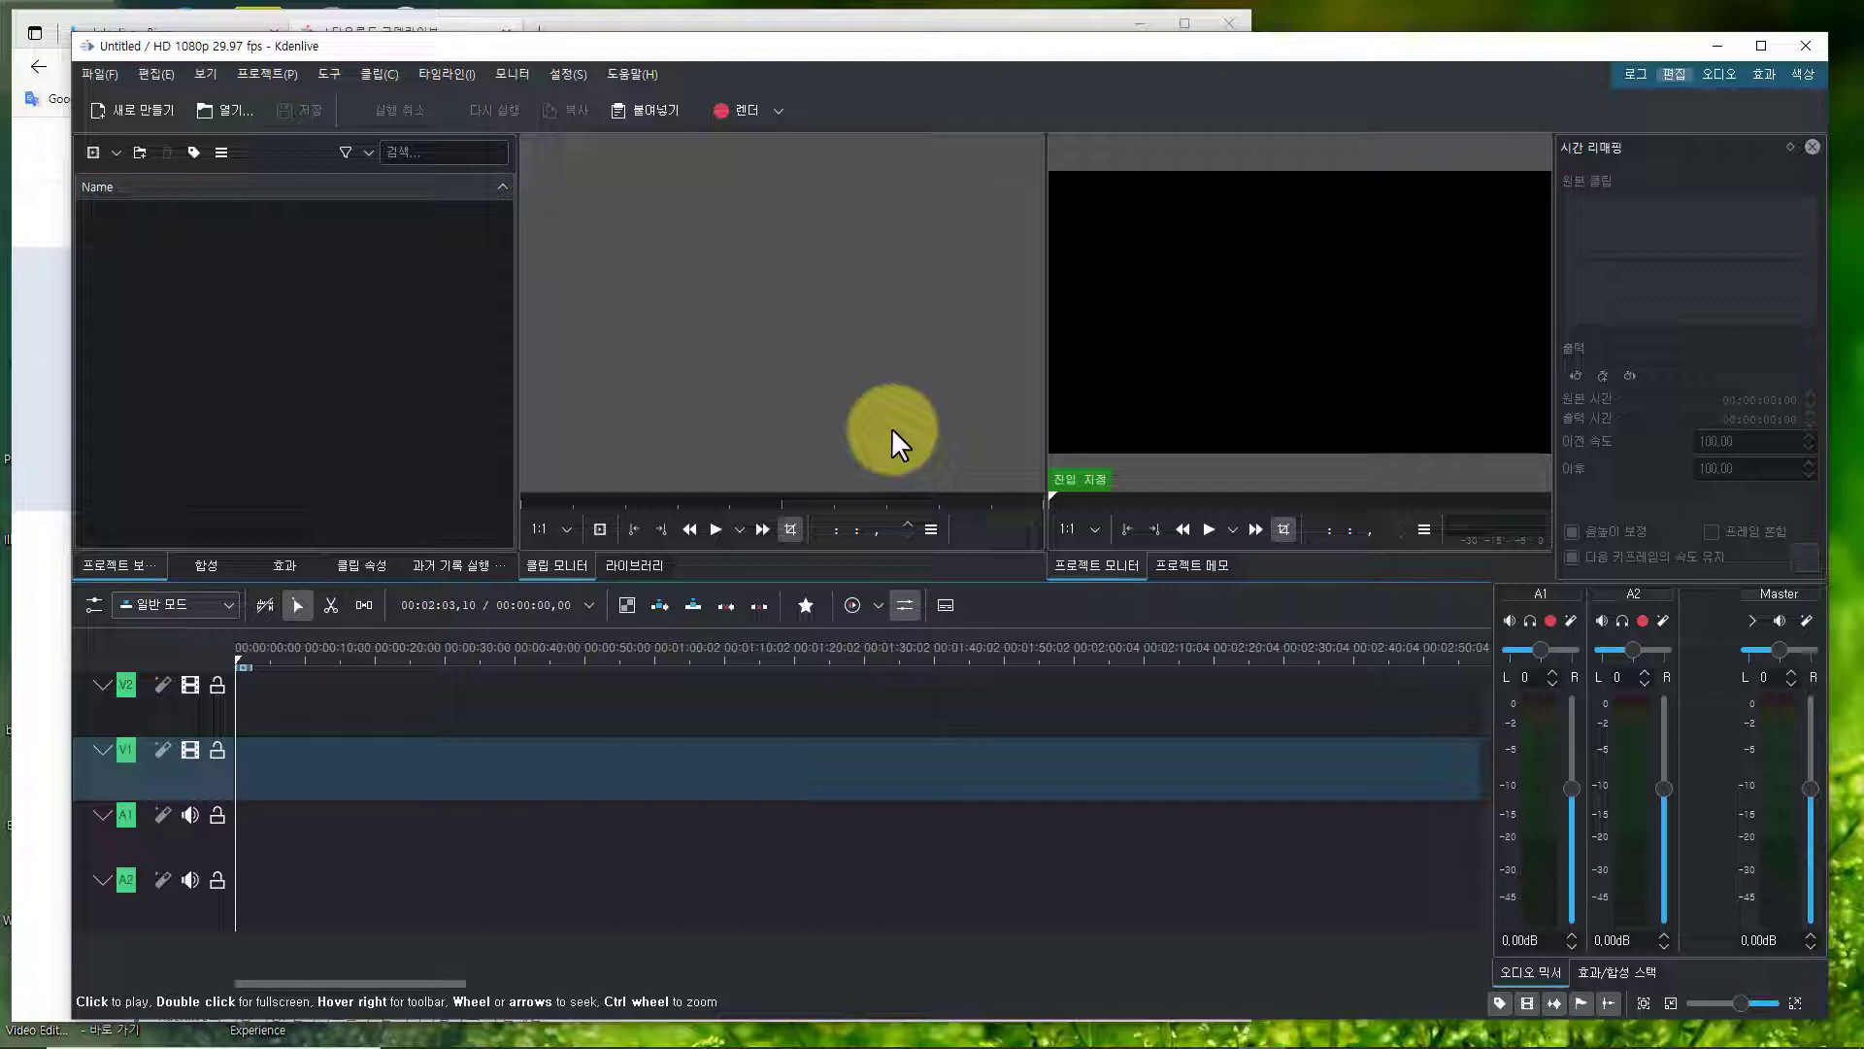
pyautogui.moveTo(731, 44)
pyautogui.mouseDown()
pyautogui.moveTo(713, 45)
pyautogui.moveTo(736, 49)
pyautogui.mouseUp()
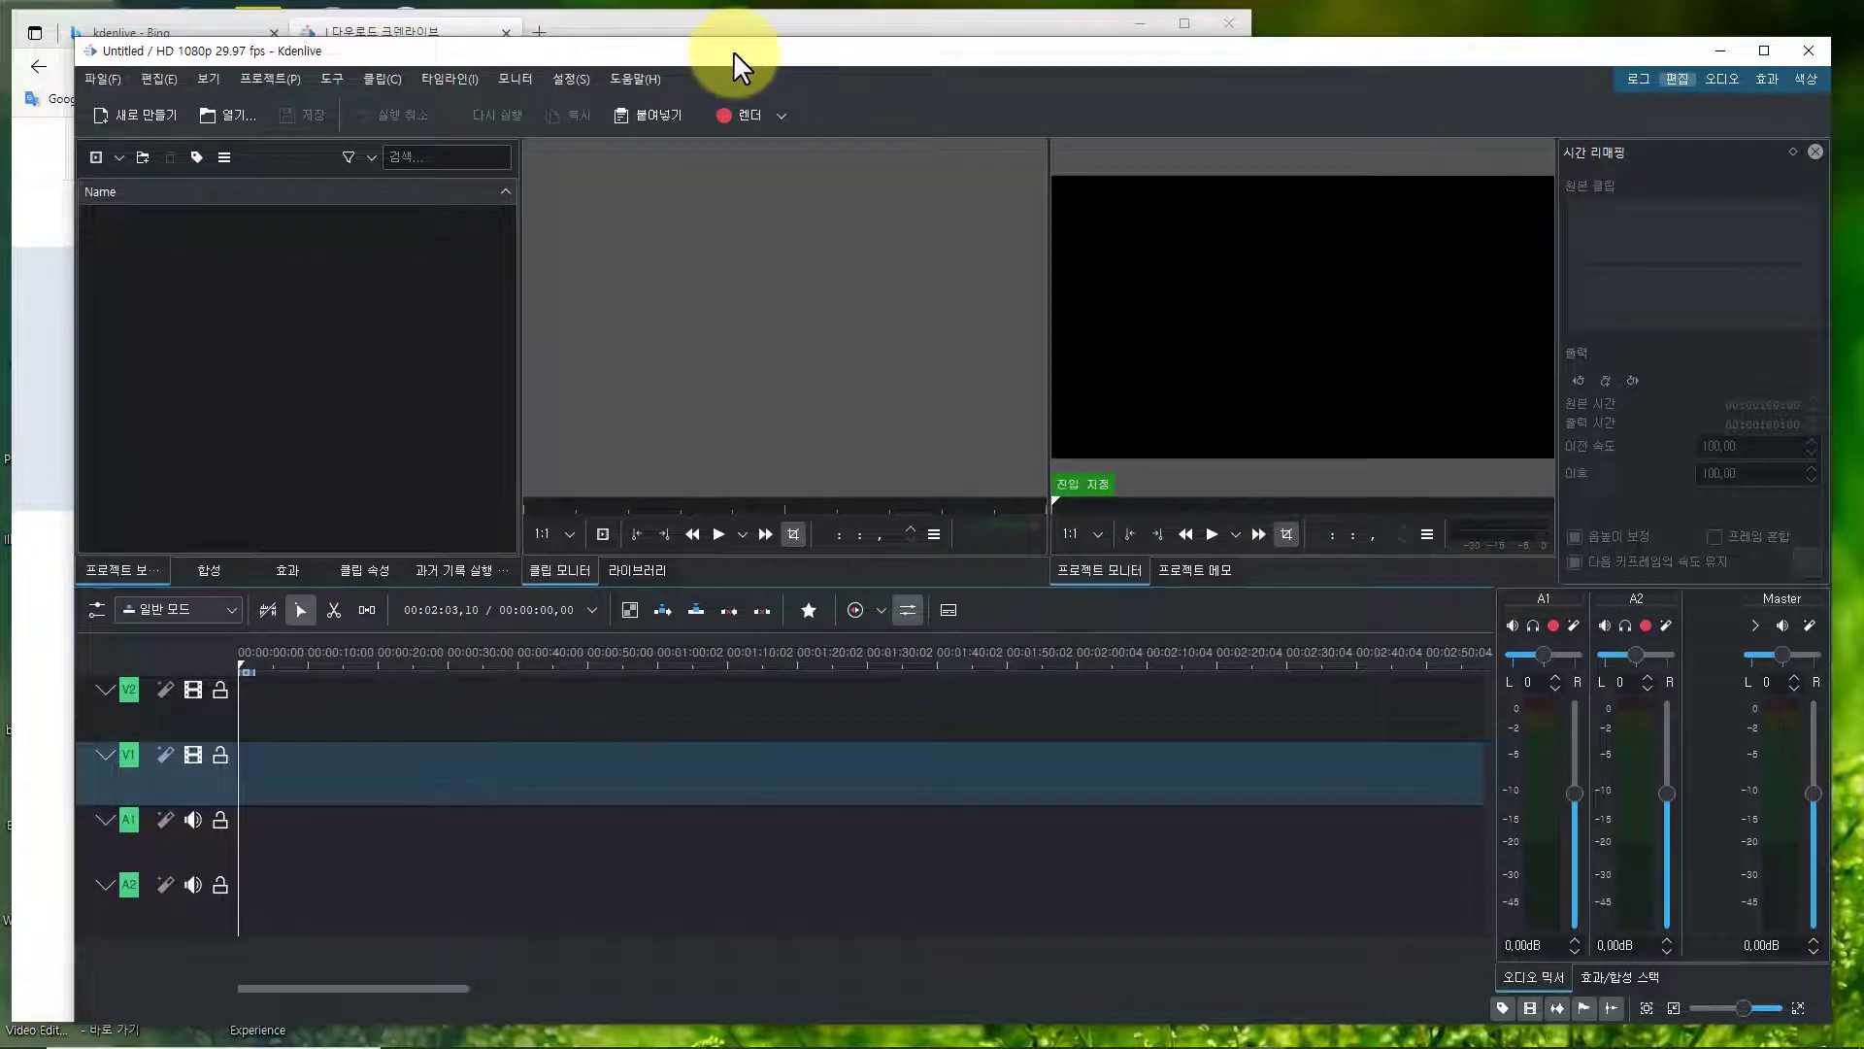
pyautogui.moveTo(733, 51); pyautogui.dragTo(675, 23)
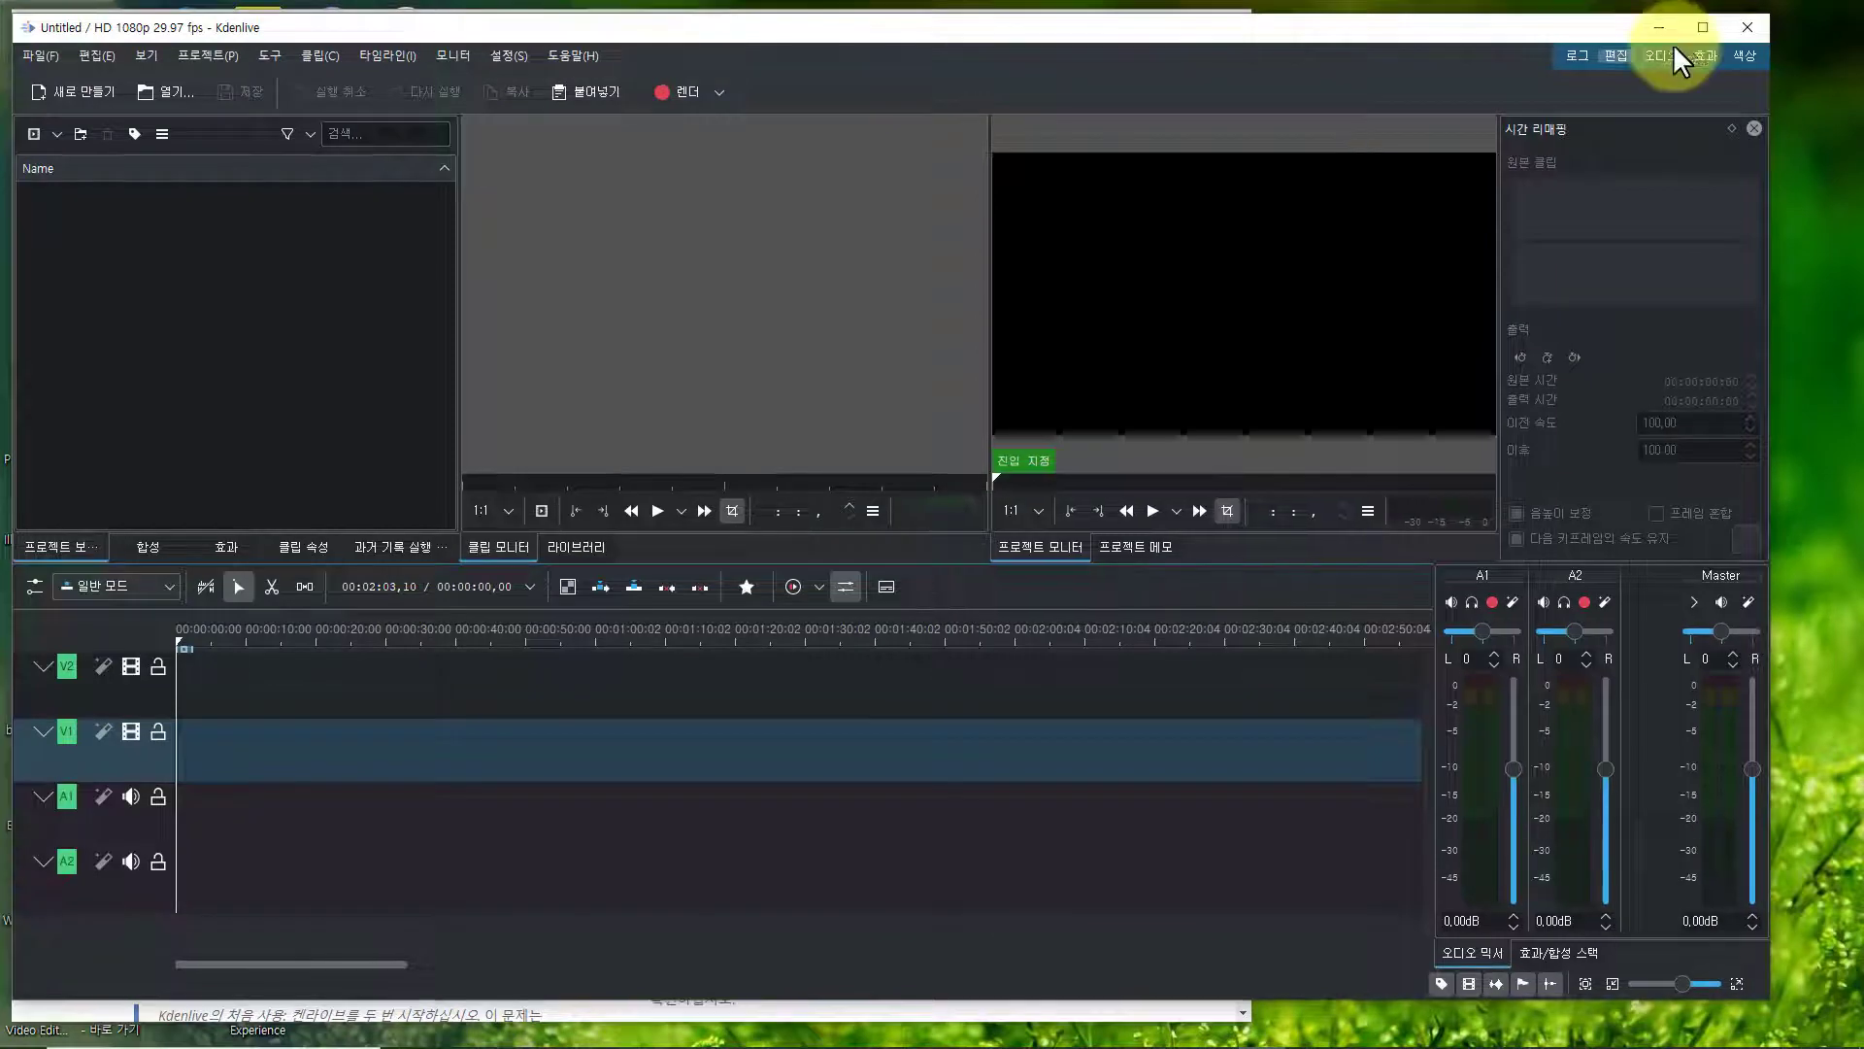
pyautogui.click(1704, 27)
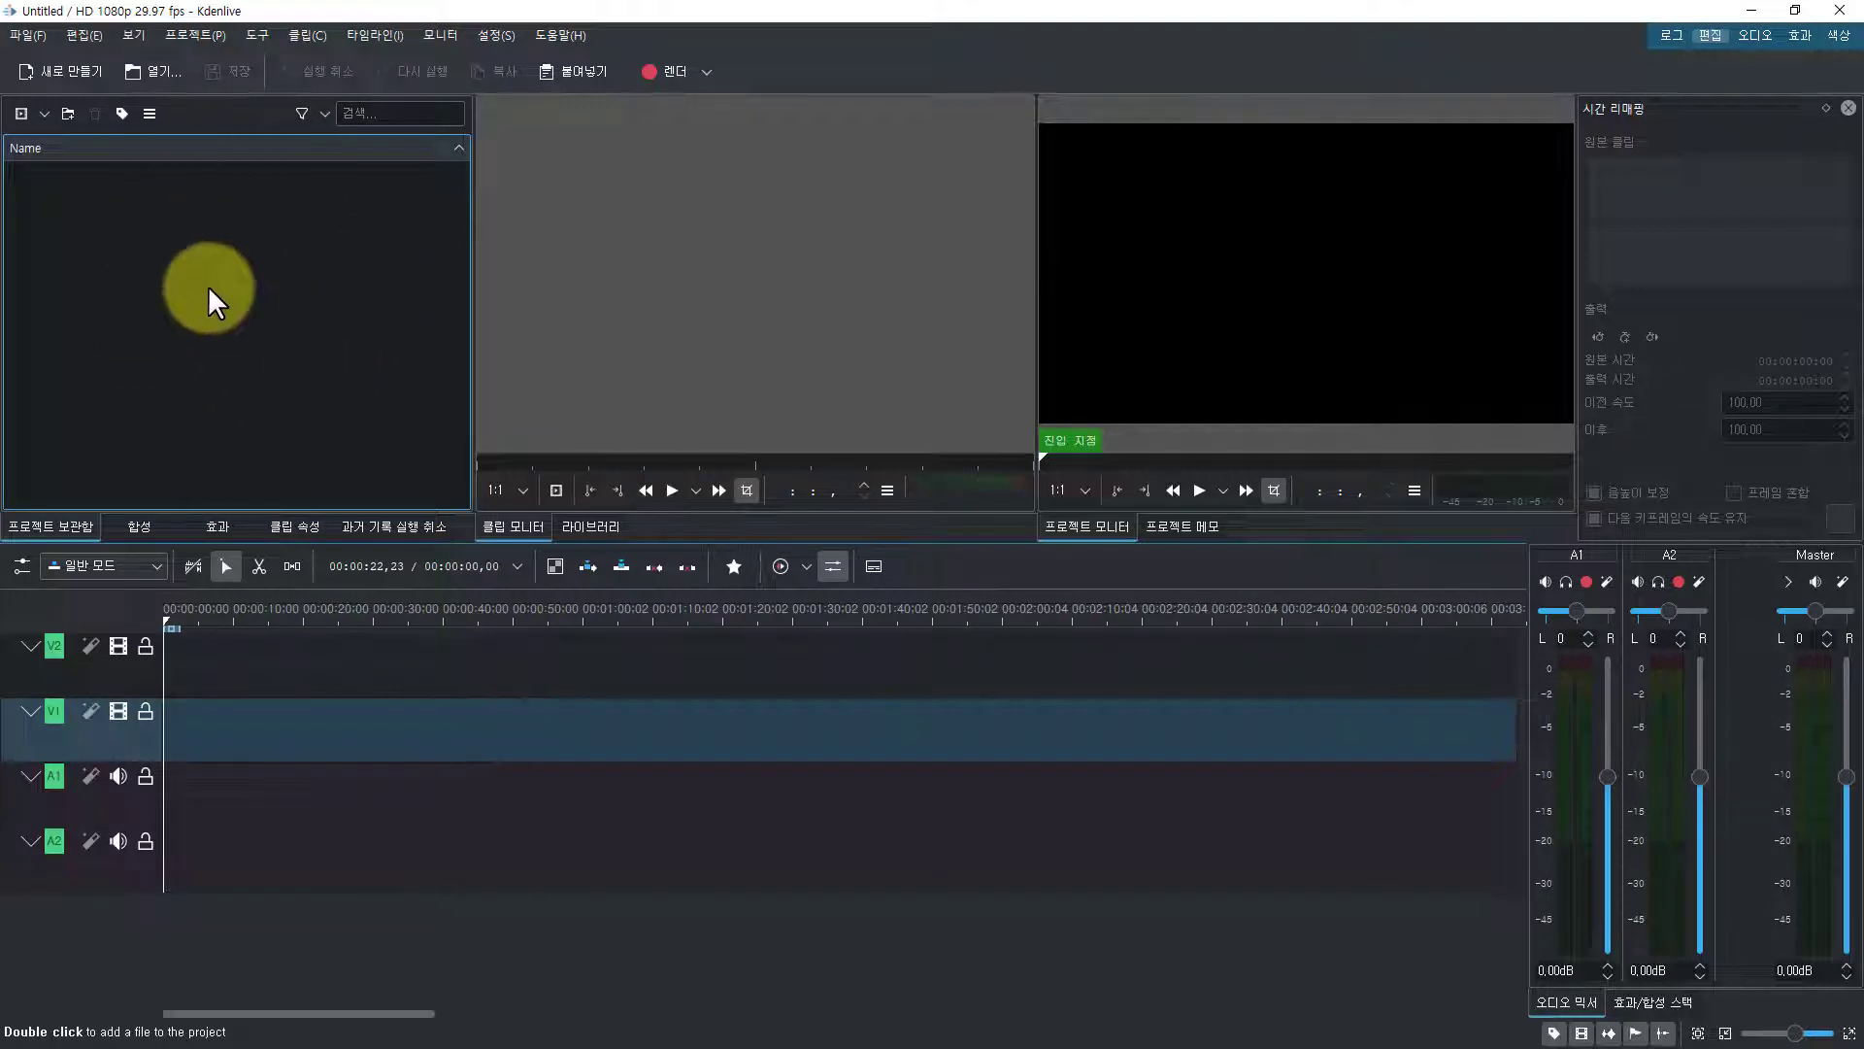
# Examine the lists of compositions and effects and the clip properties view
pyautogui.click(136, 530)
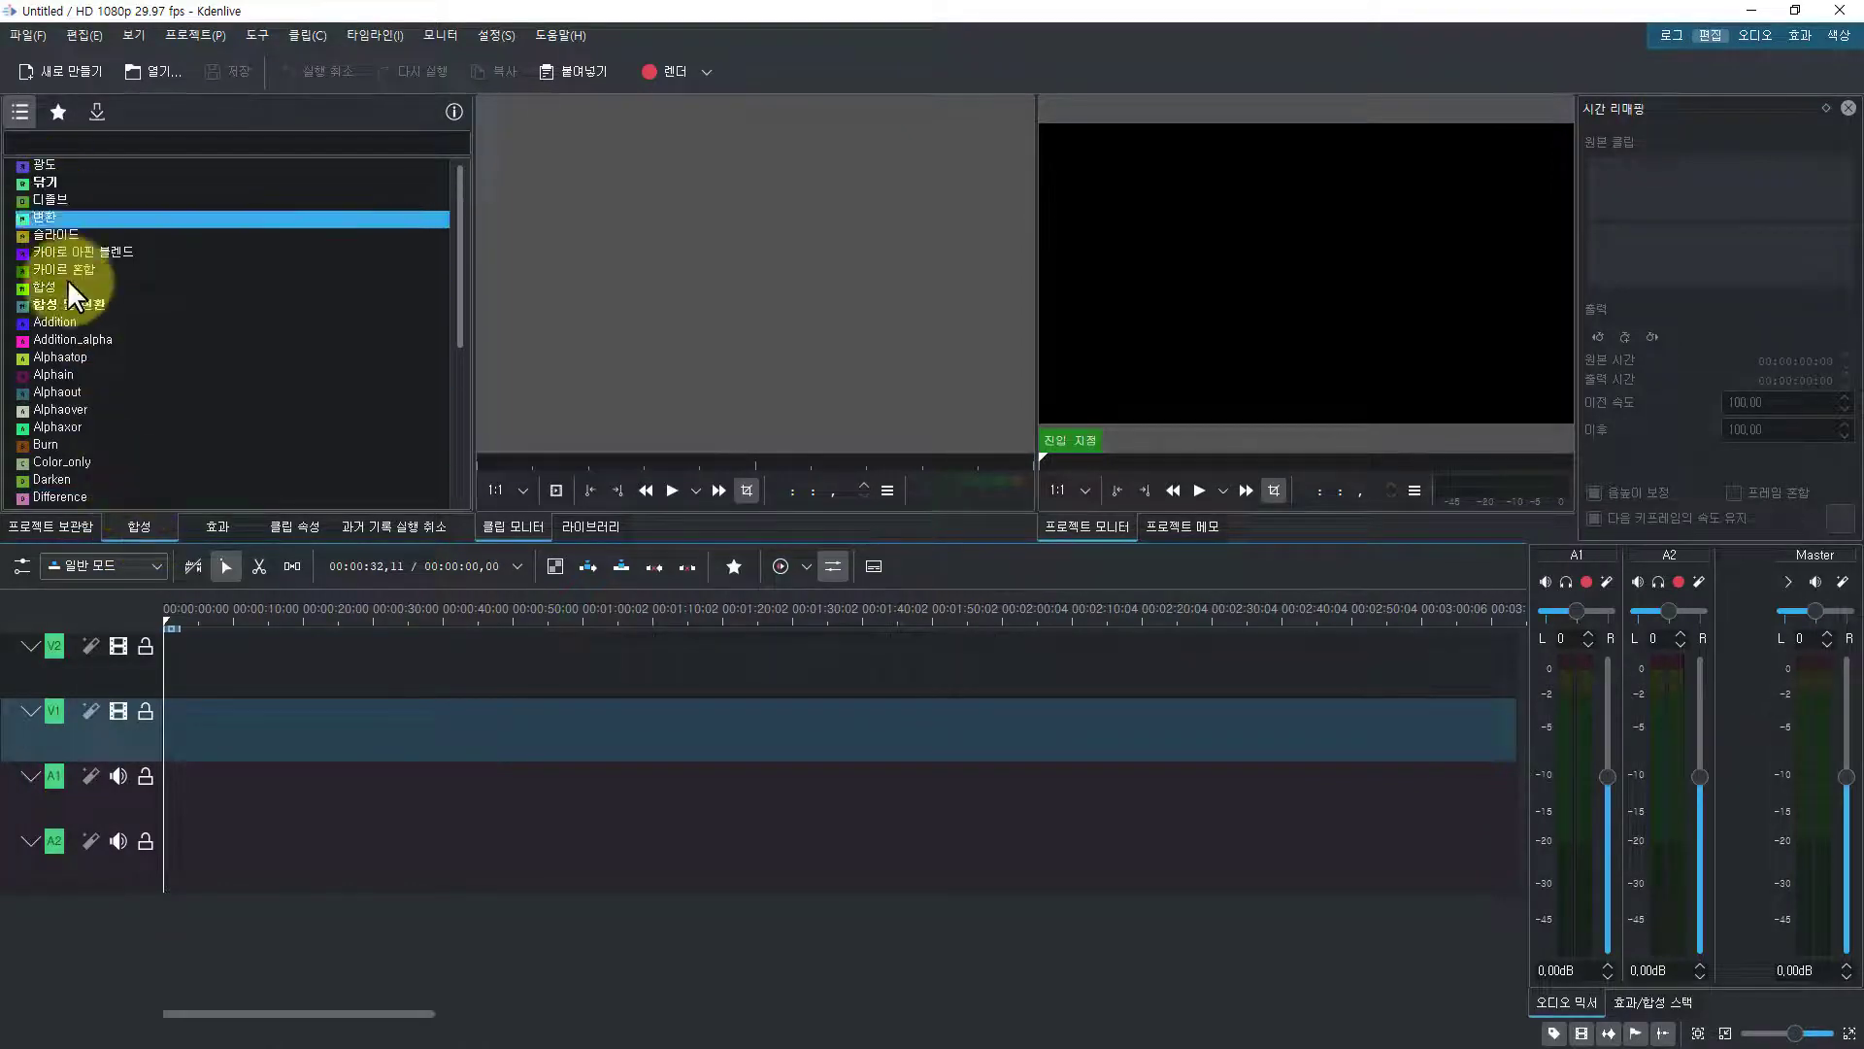
pyautogui.click(216, 529)
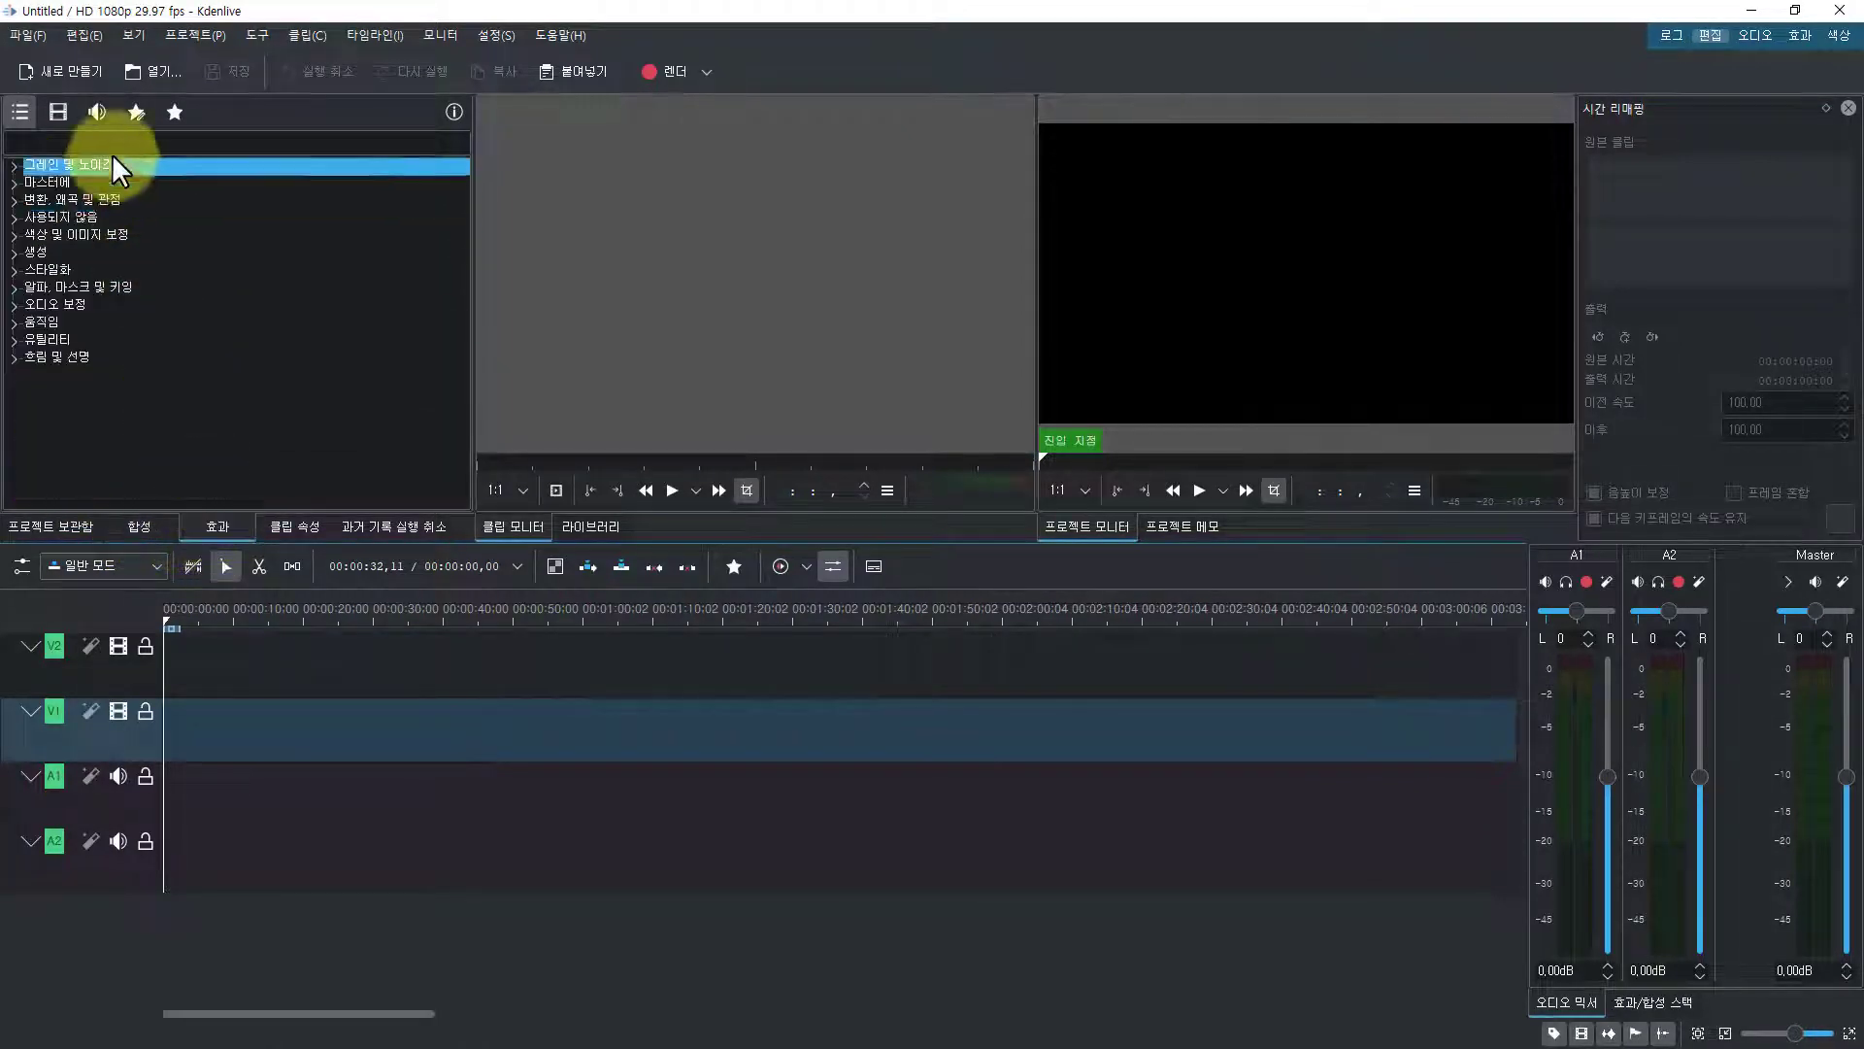
pyautogui.click(294, 529)
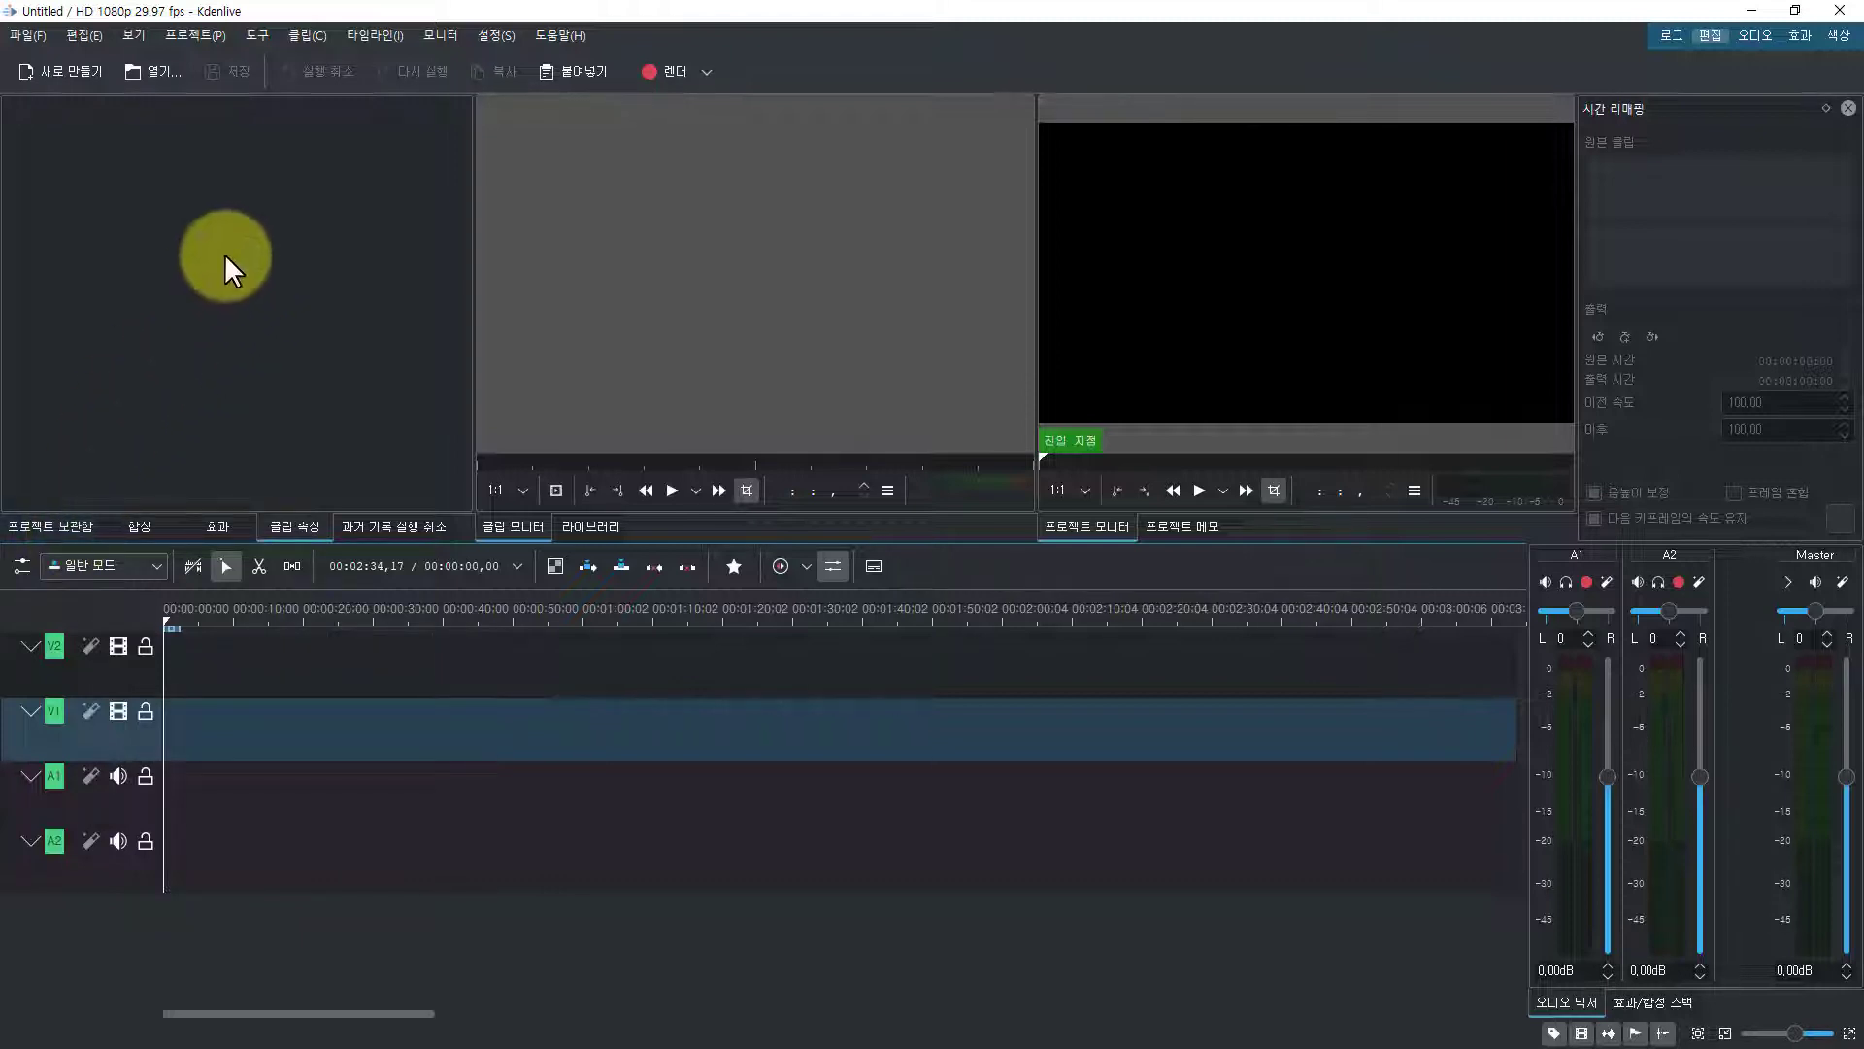
pyautogui.press('Right')
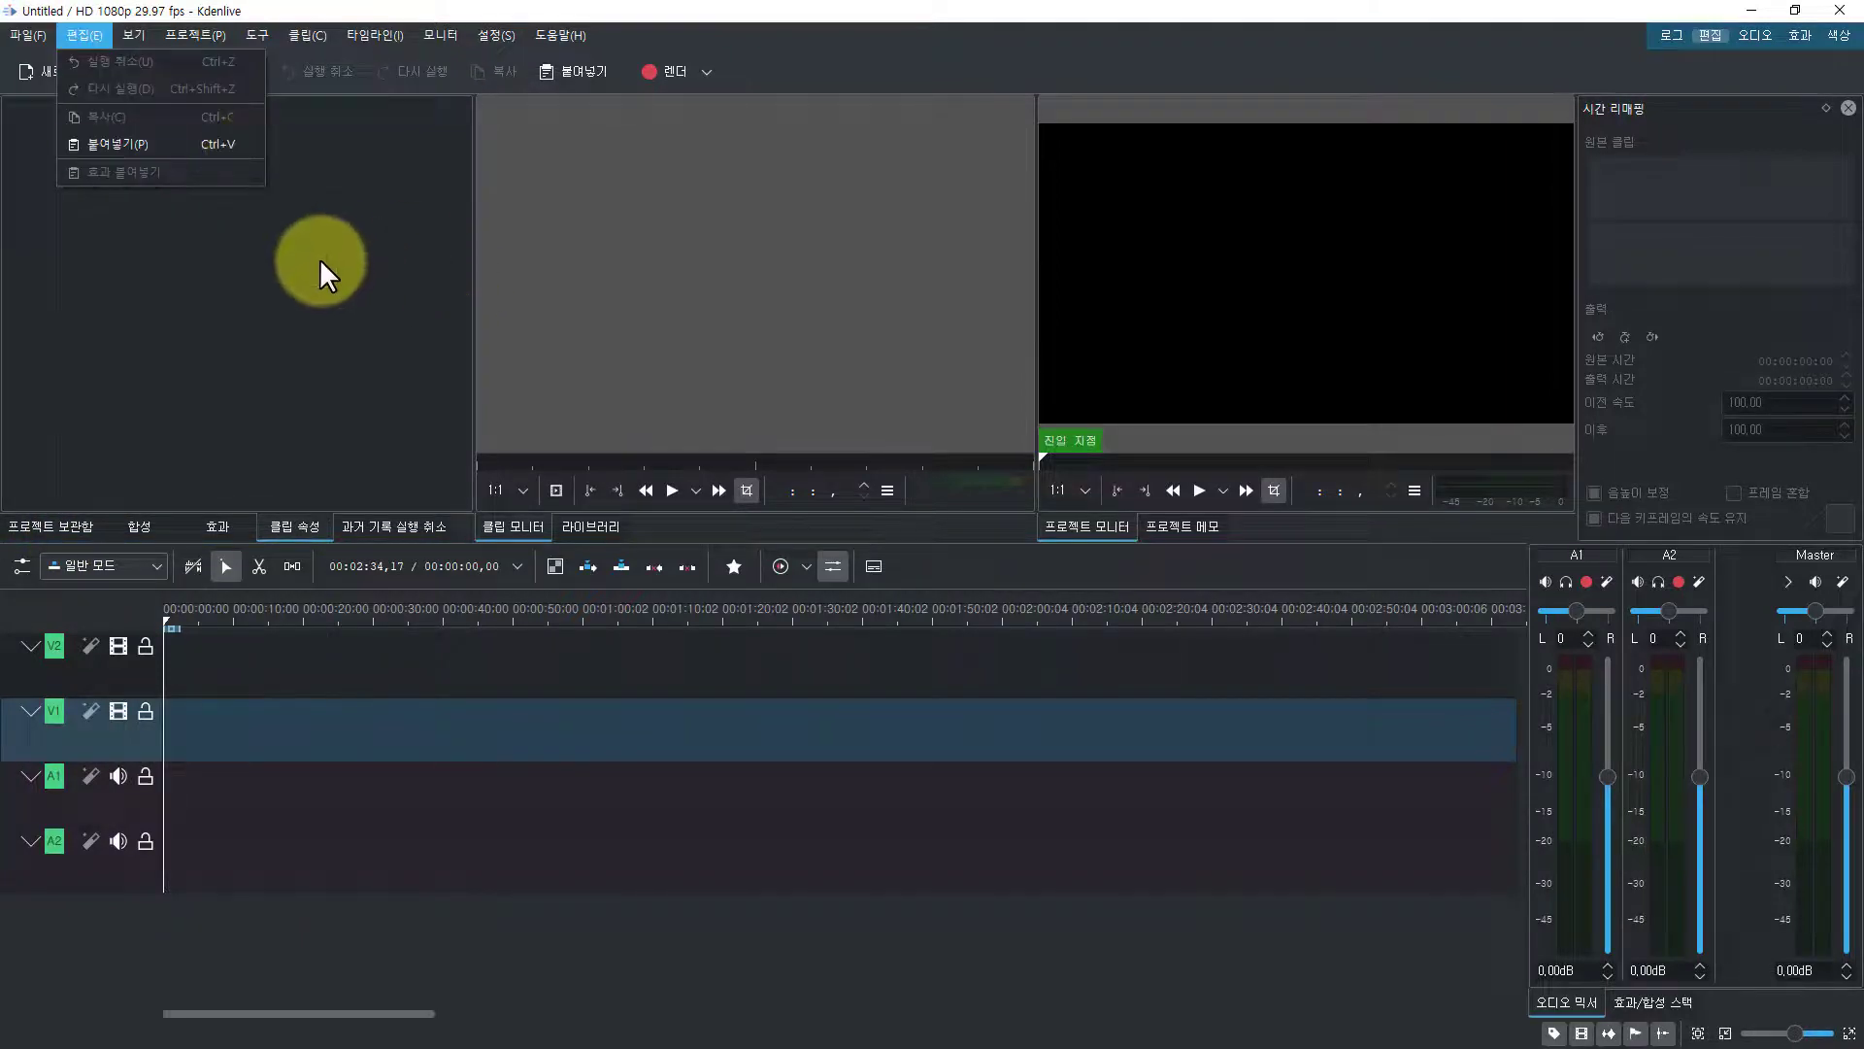
pyautogui.click(559, 418)
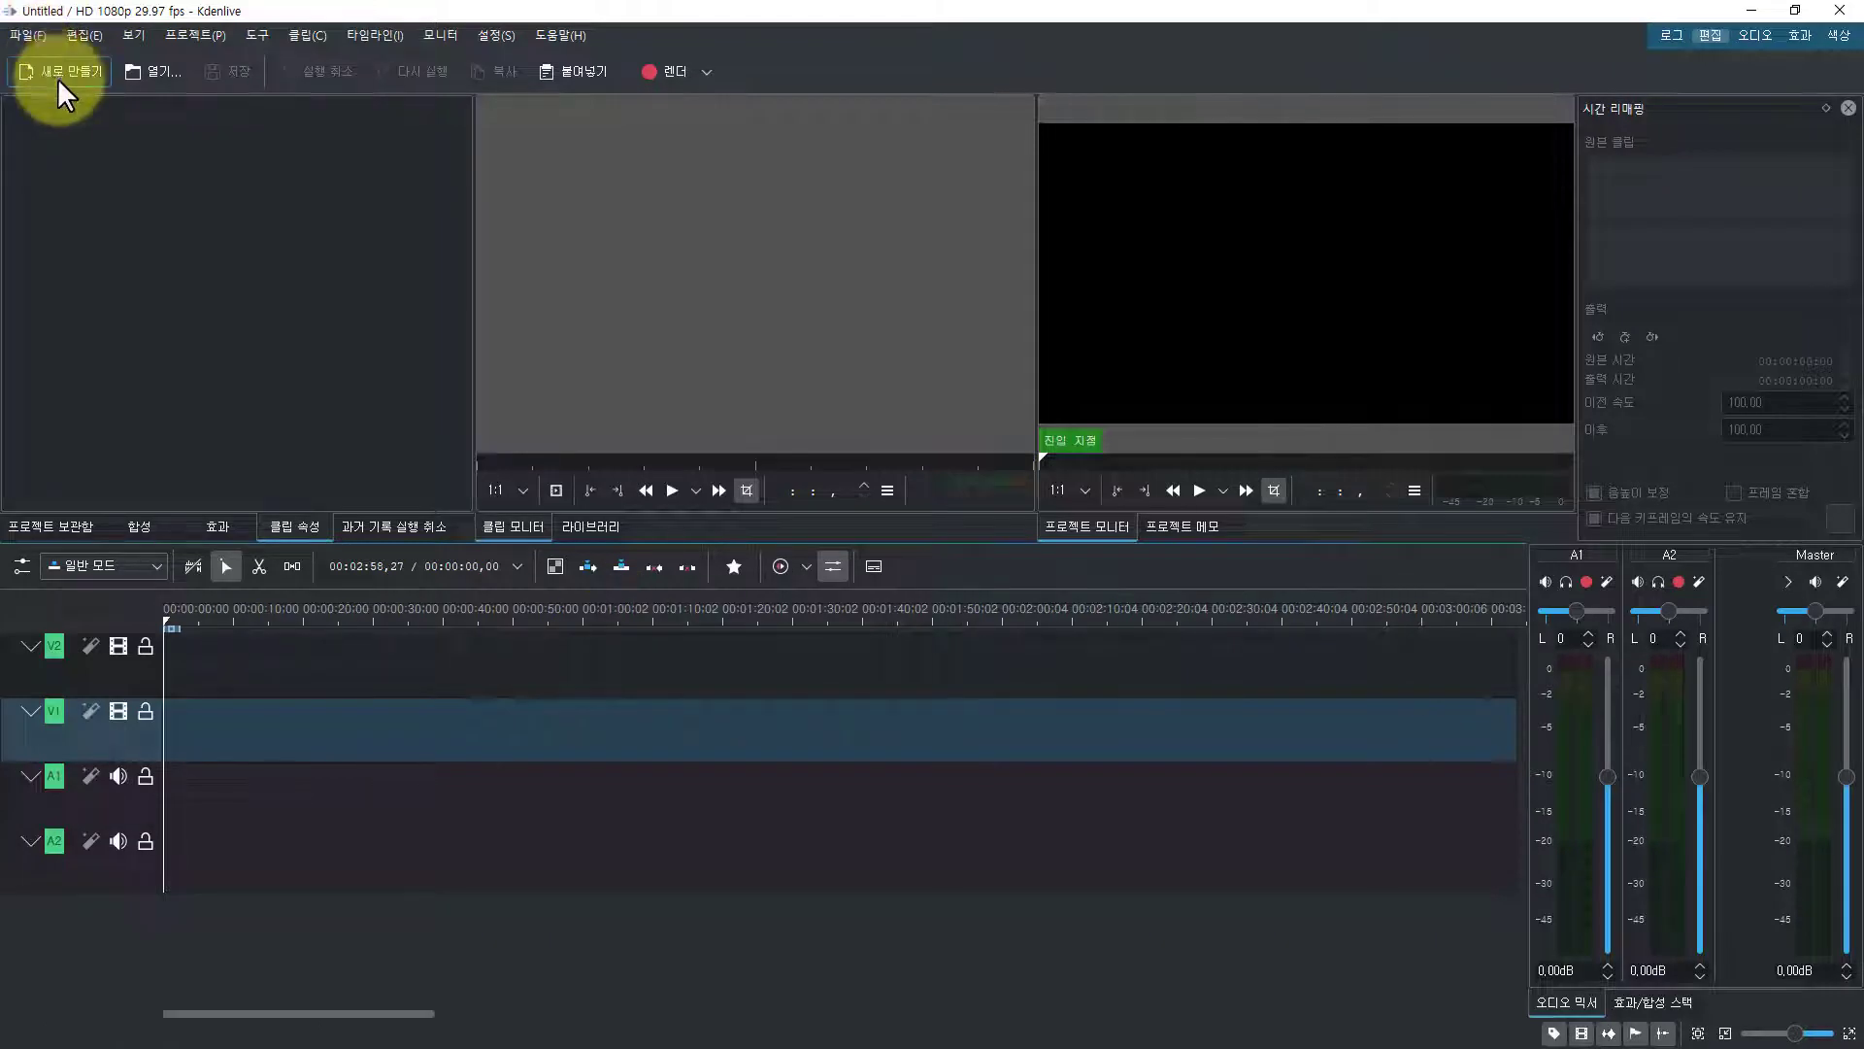
pyautogui.click(35, 34)
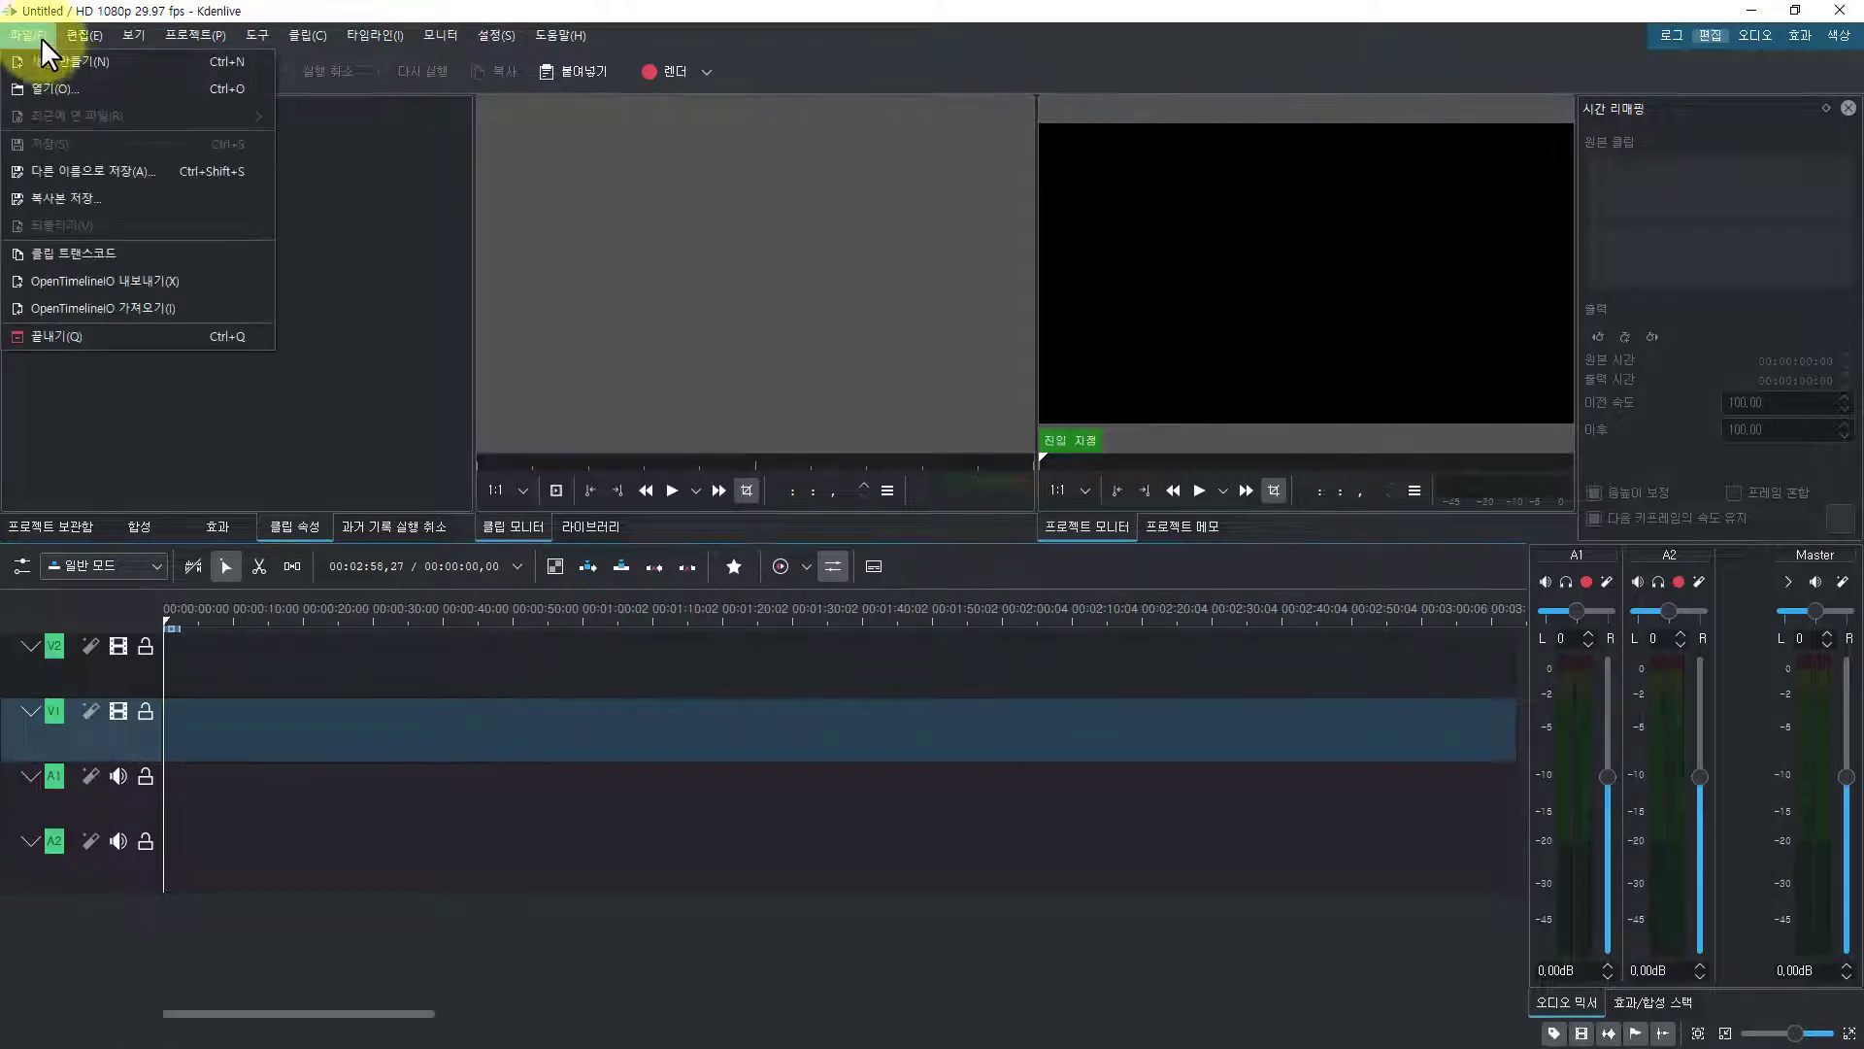
pyautogui.click(317, 254)
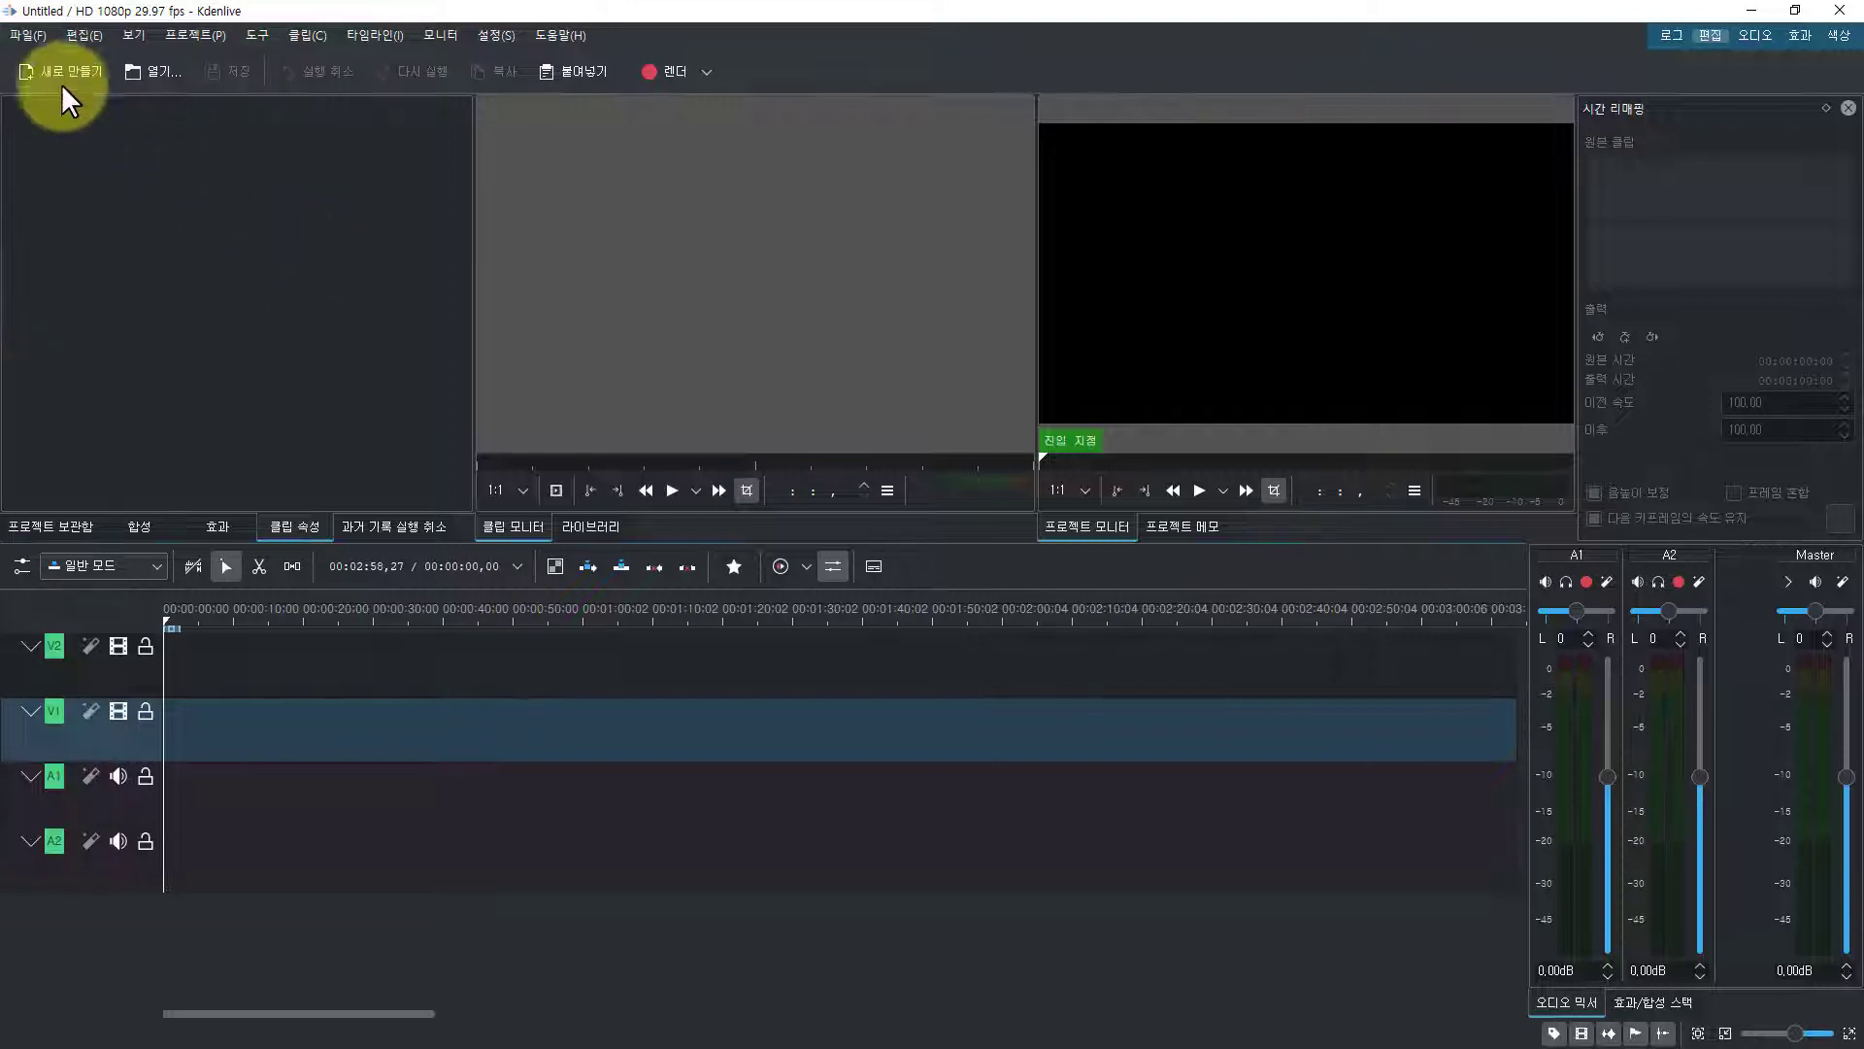
# Create a new project with the HD 1080p 29.97 fps profile, two video and two audio tracks, and video and audio thumbnails
pyautogui.click(56, 70)
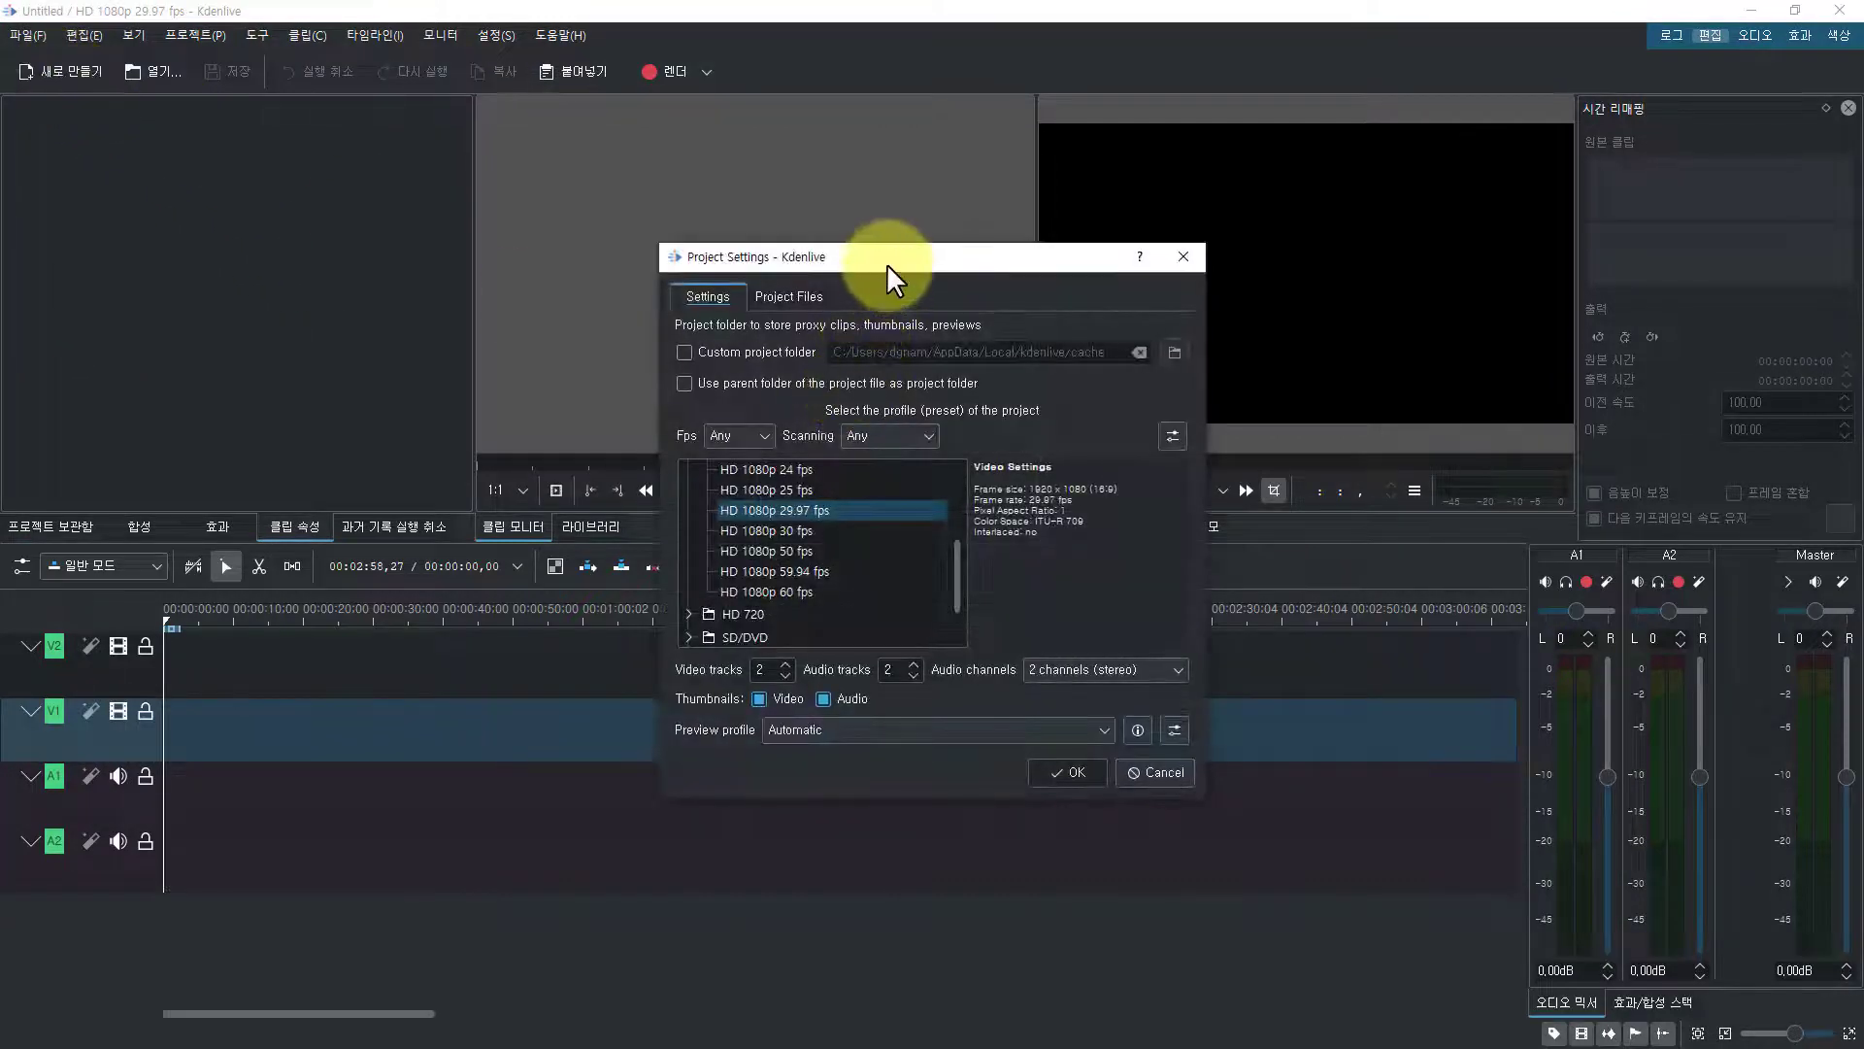
pyautogui.moveTo(888, 264); pyautogui.dragTo(739, 196)
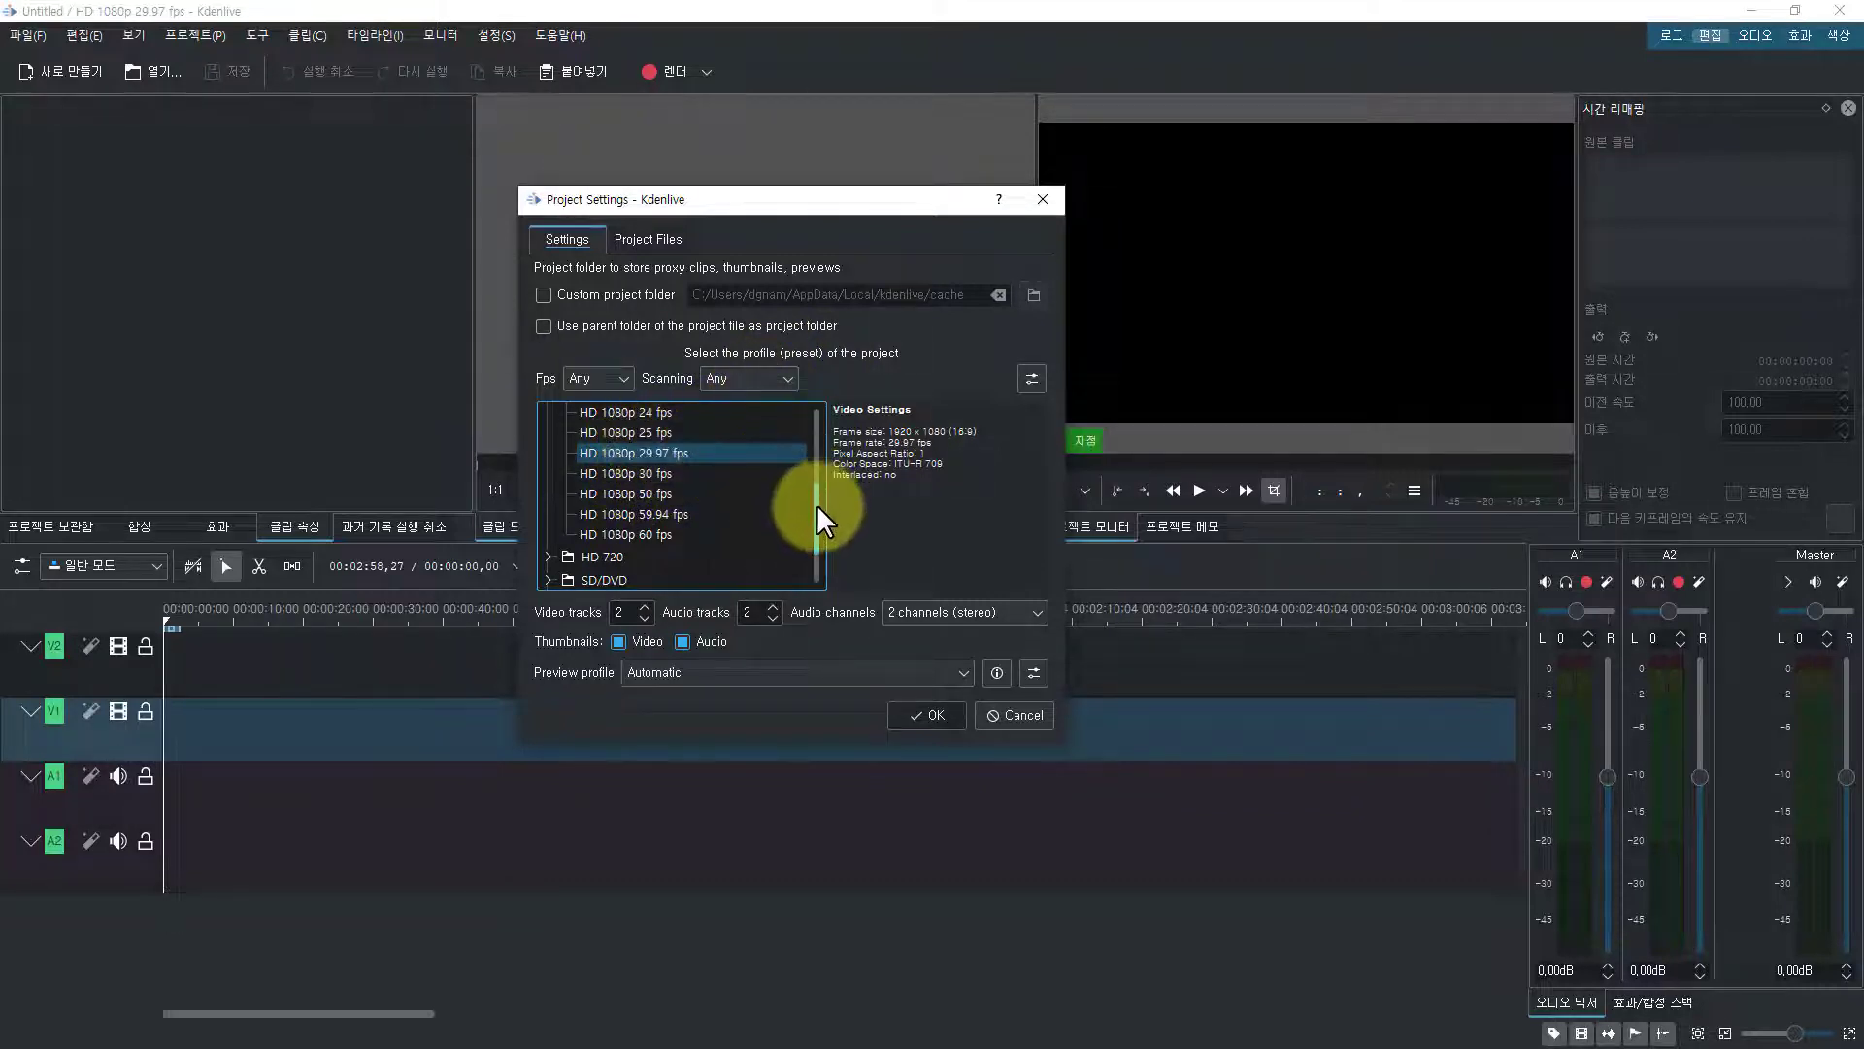
pyautogui.moveTo(813, 503)
pyautogui.mouseDown()
pyautogui.moveTo(817, 429)
pyautogui.moveTo(818, 503)
pyautogui.mouseUp()
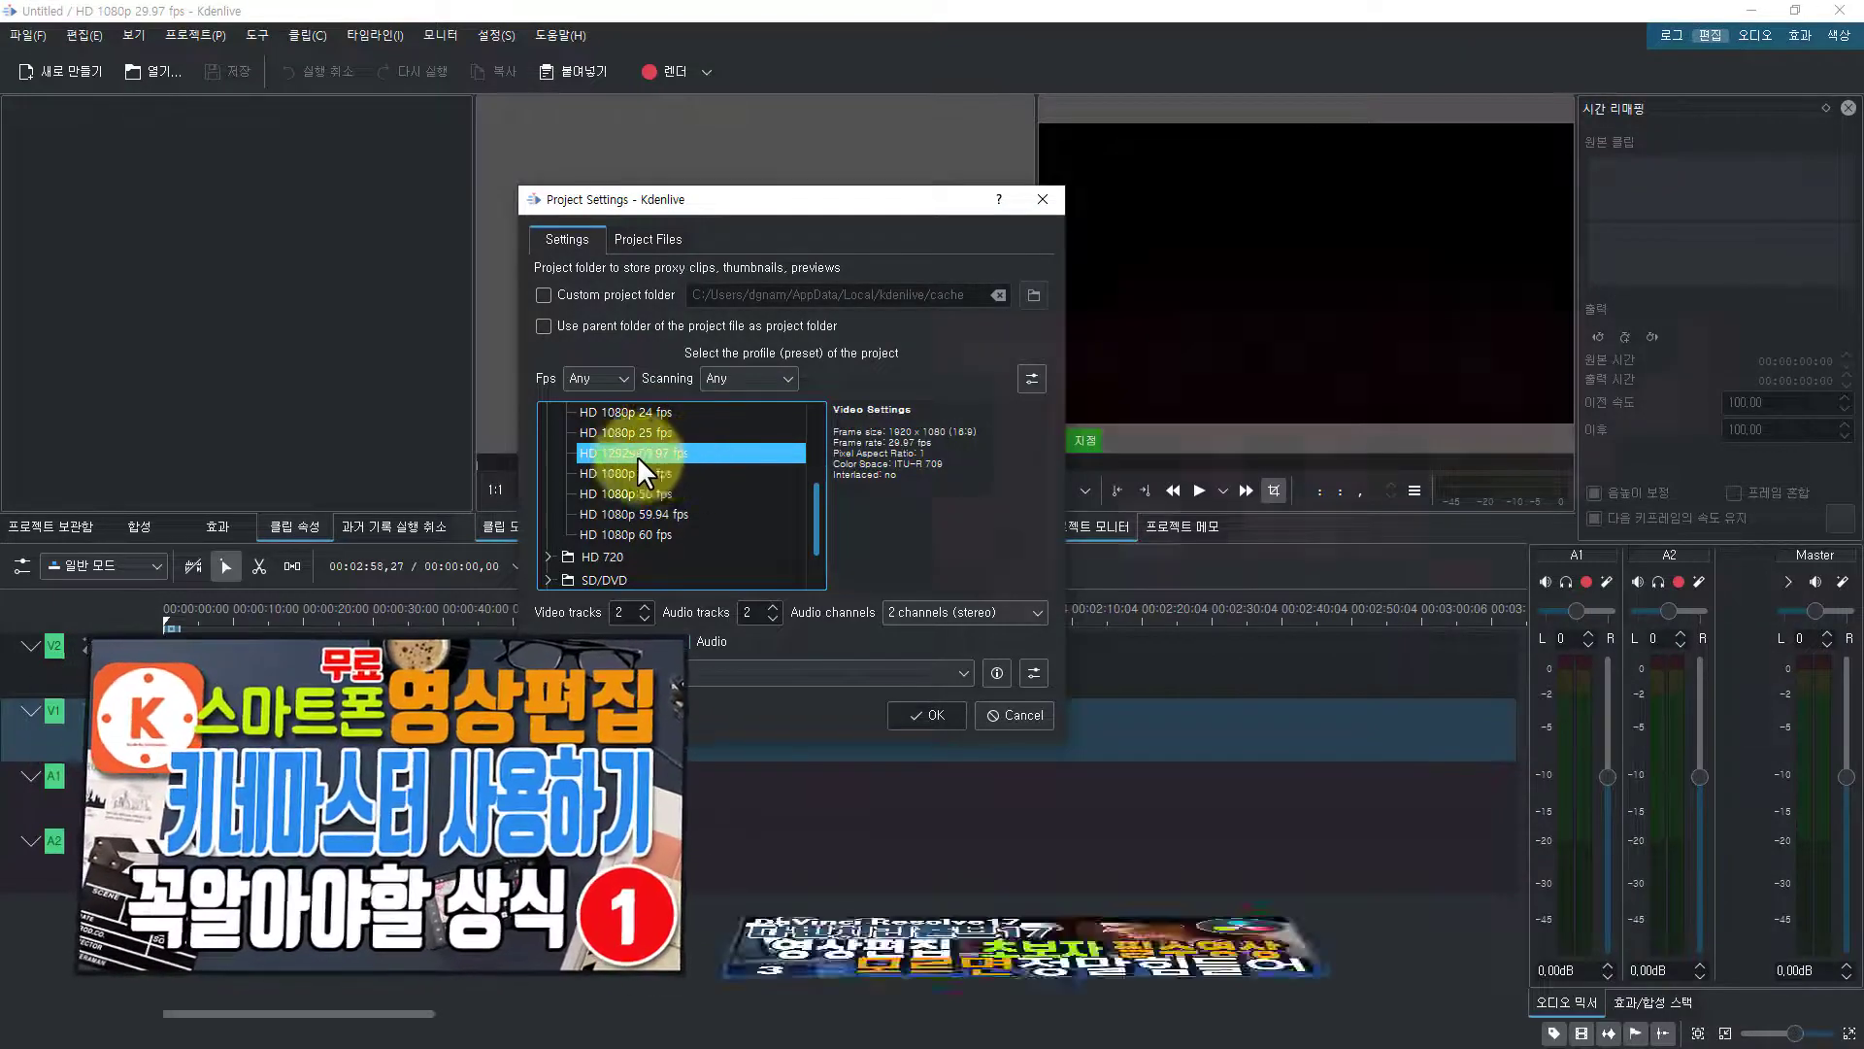
pyautogui.click(641, 472)
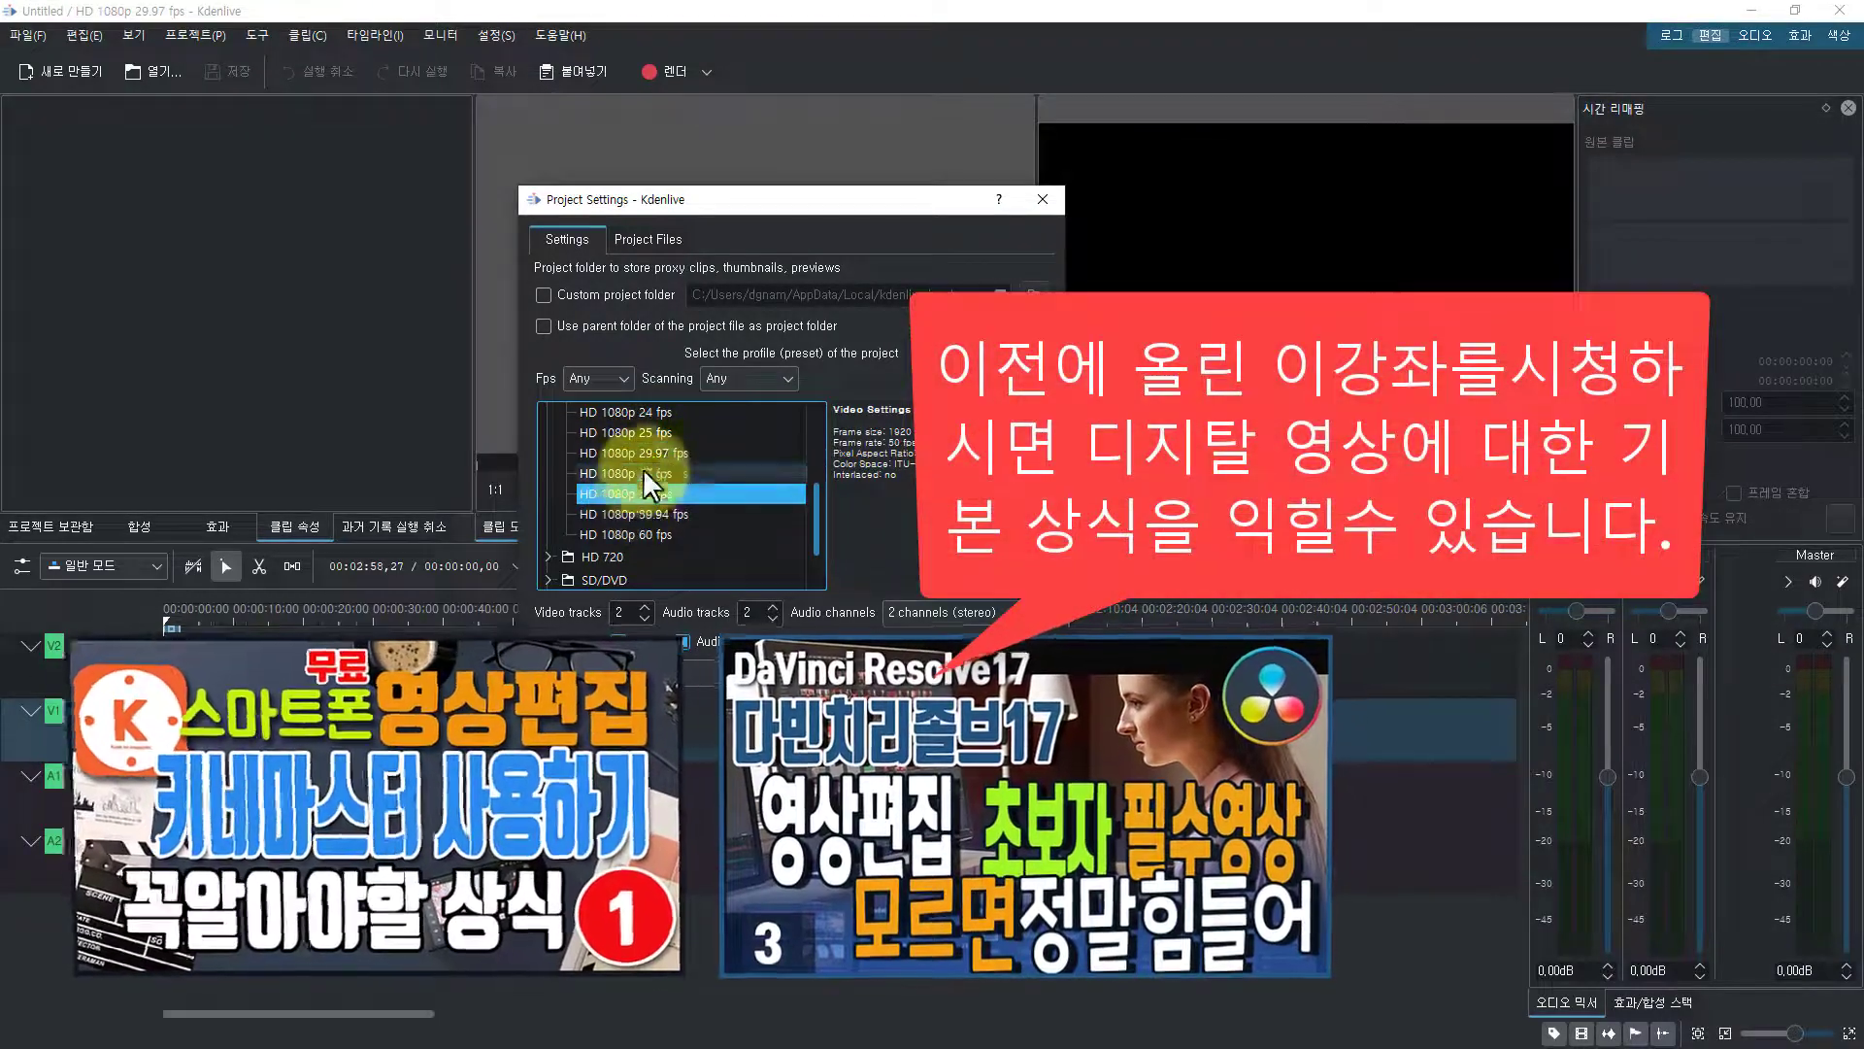
pyautogui.click(646, 436)
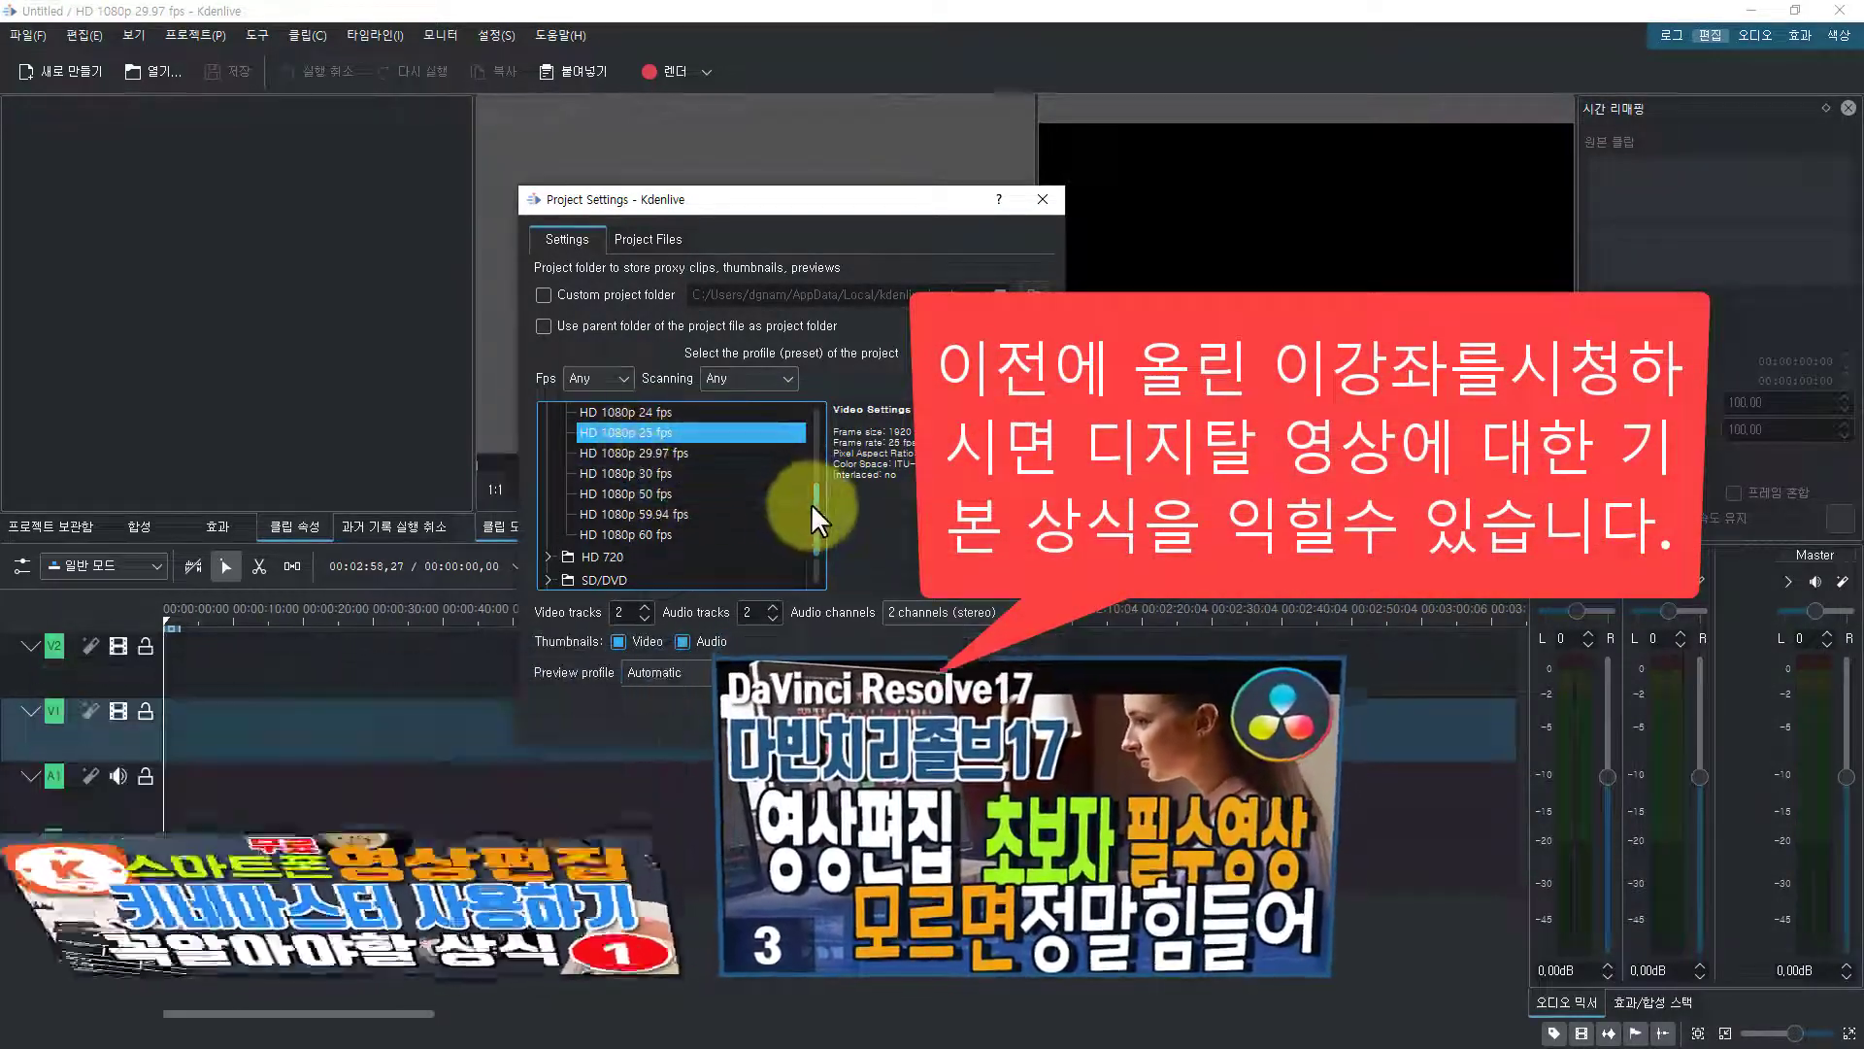
pyautogui.moveTo(814, 504); pyautogui.dragTo(813, 490)
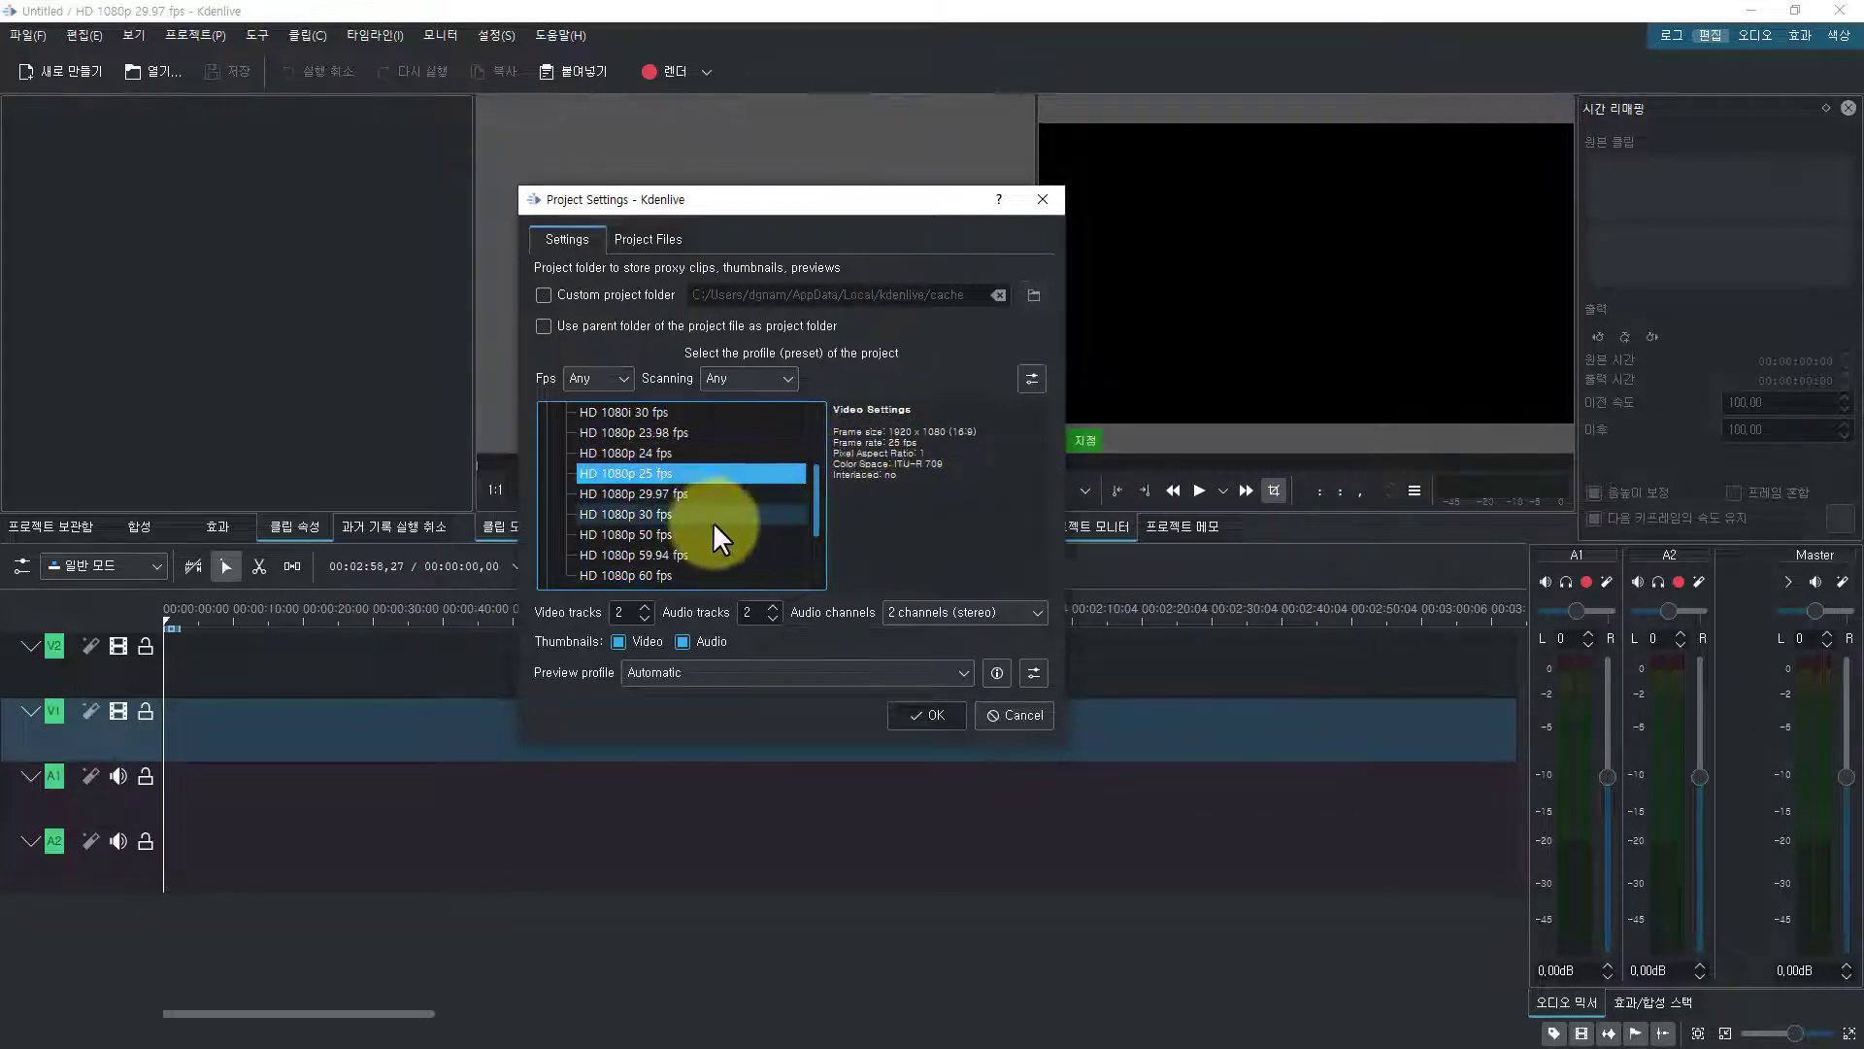
pyautogui.click(644, 489)
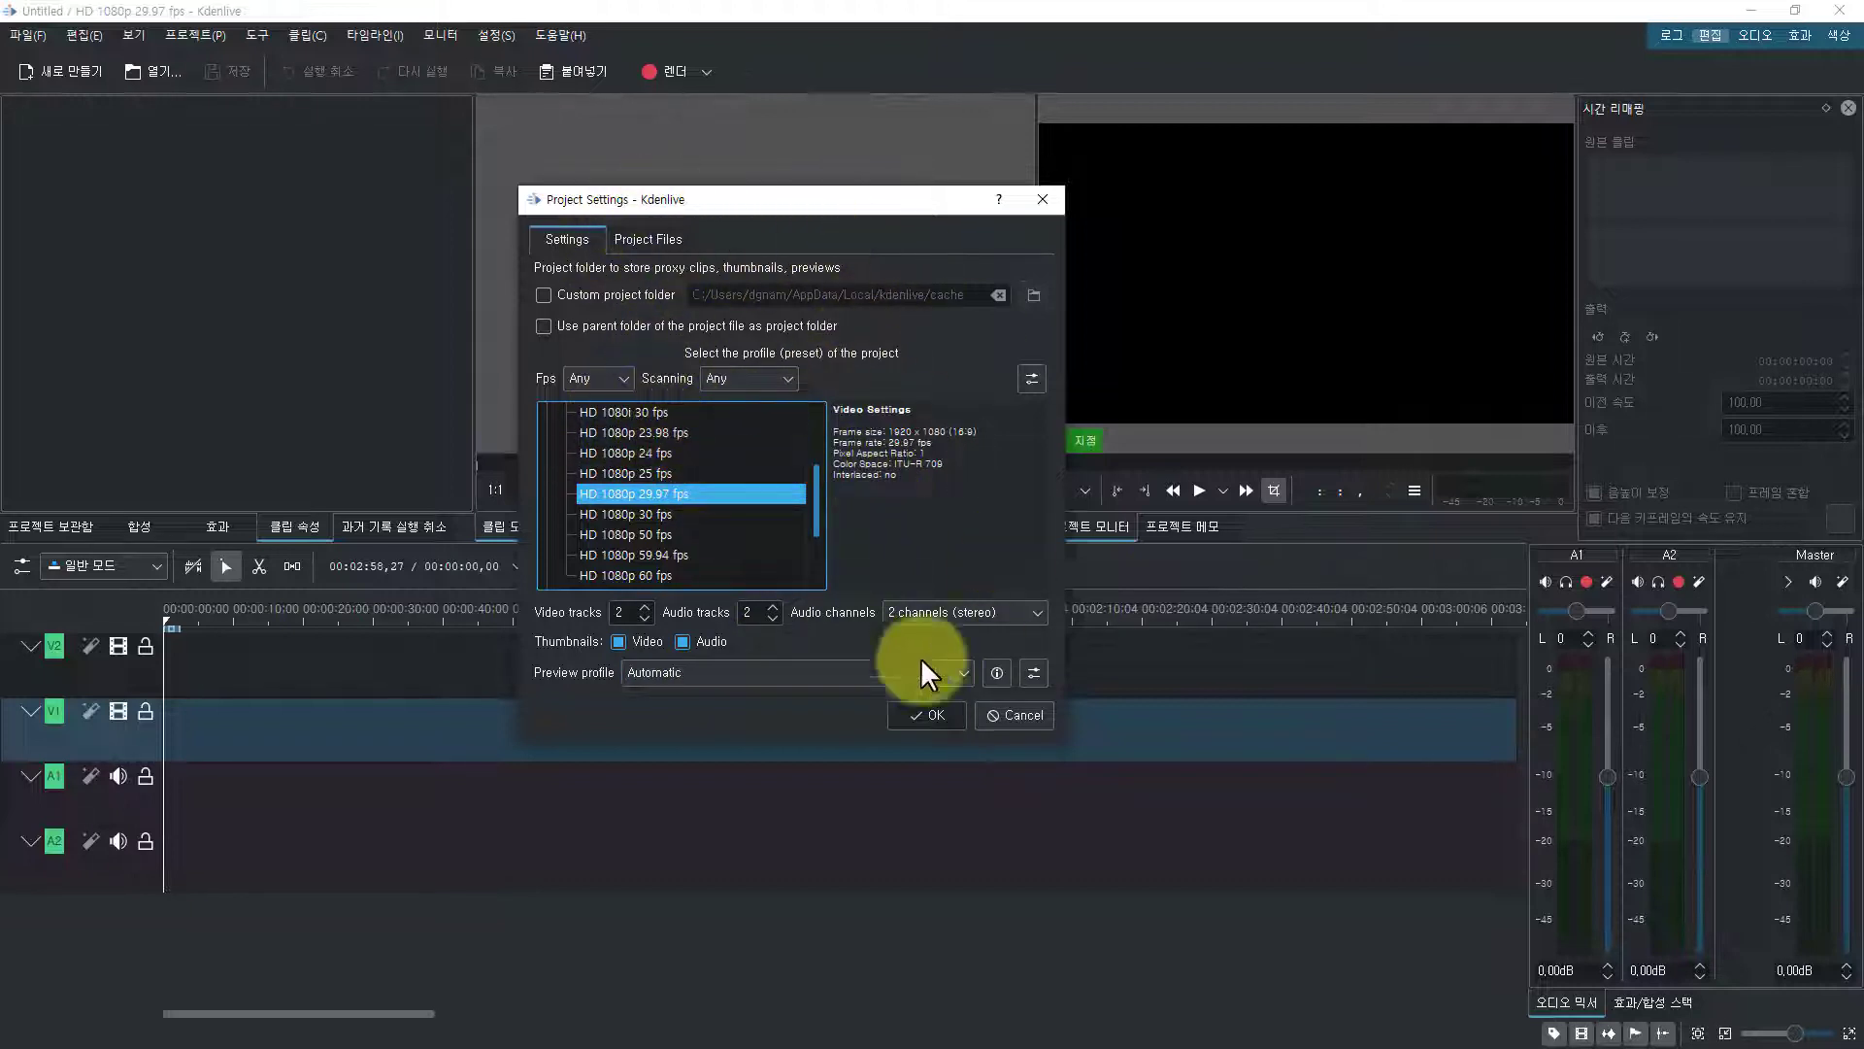
pyautogui.click(683, 641)
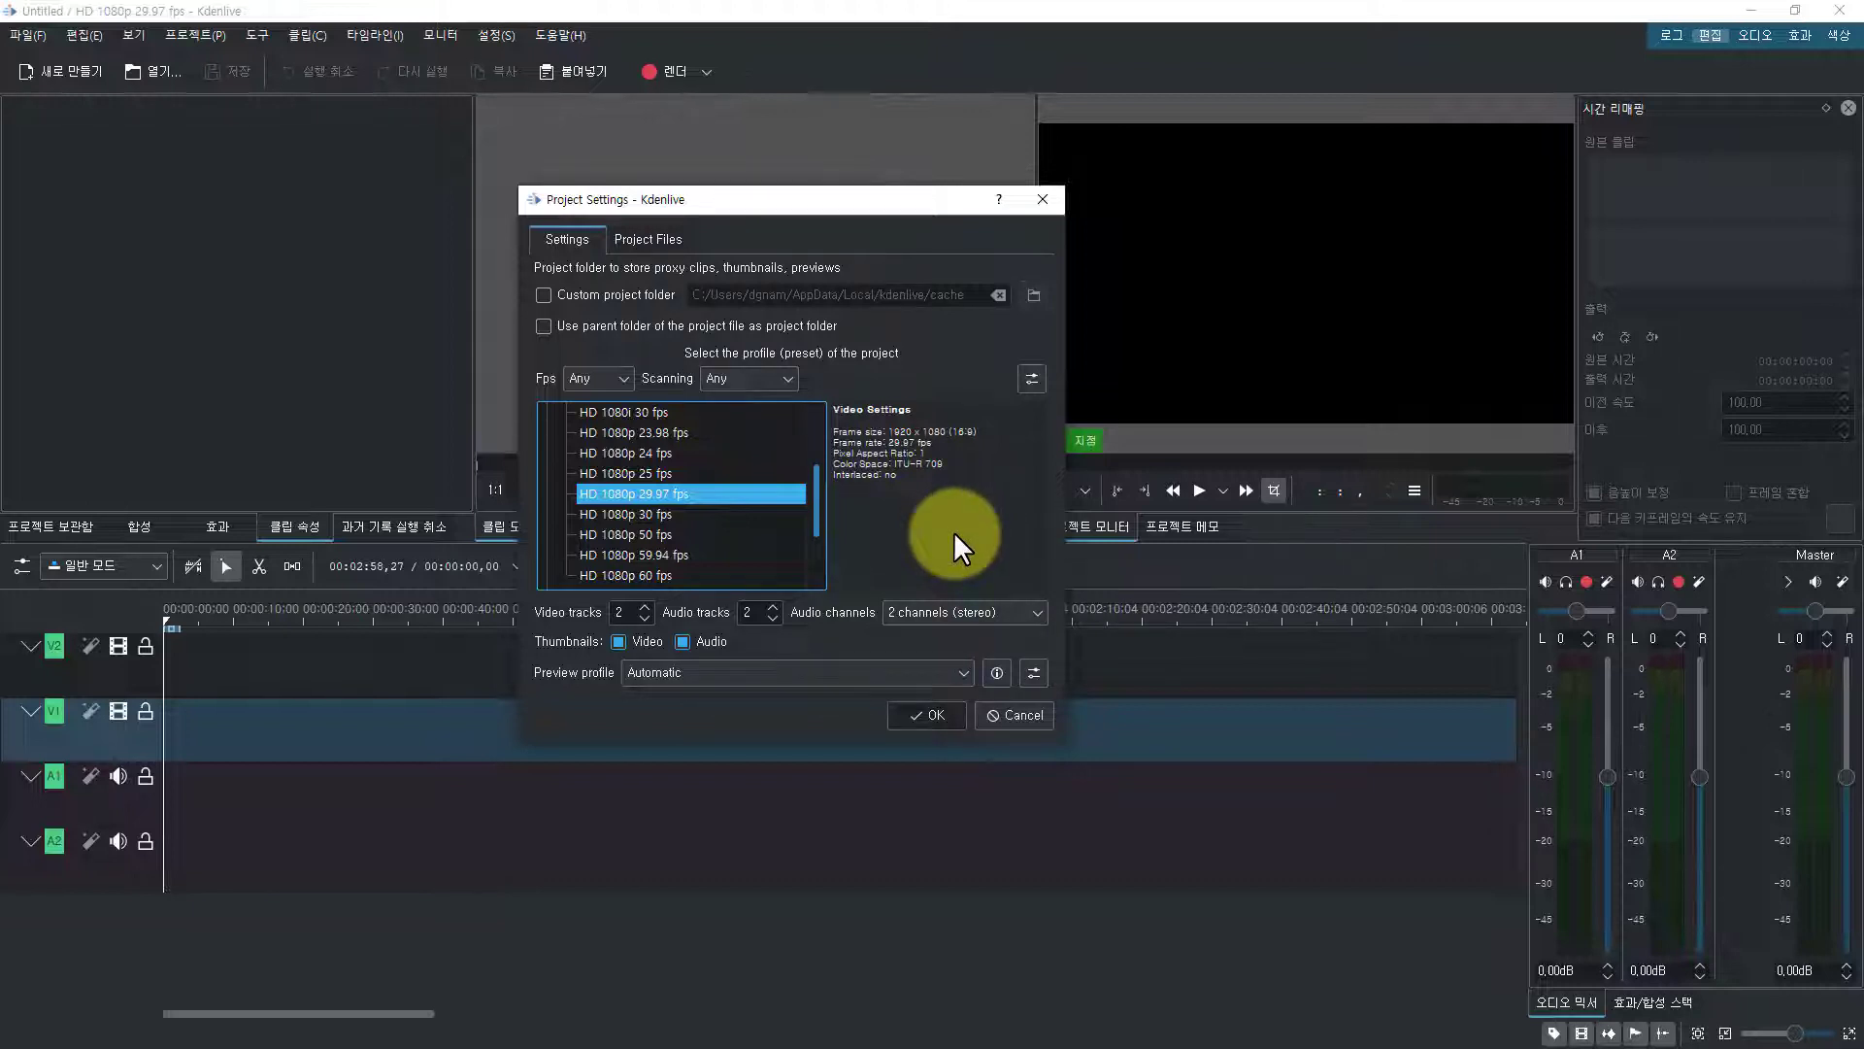
pyautogui.click(928, 714)
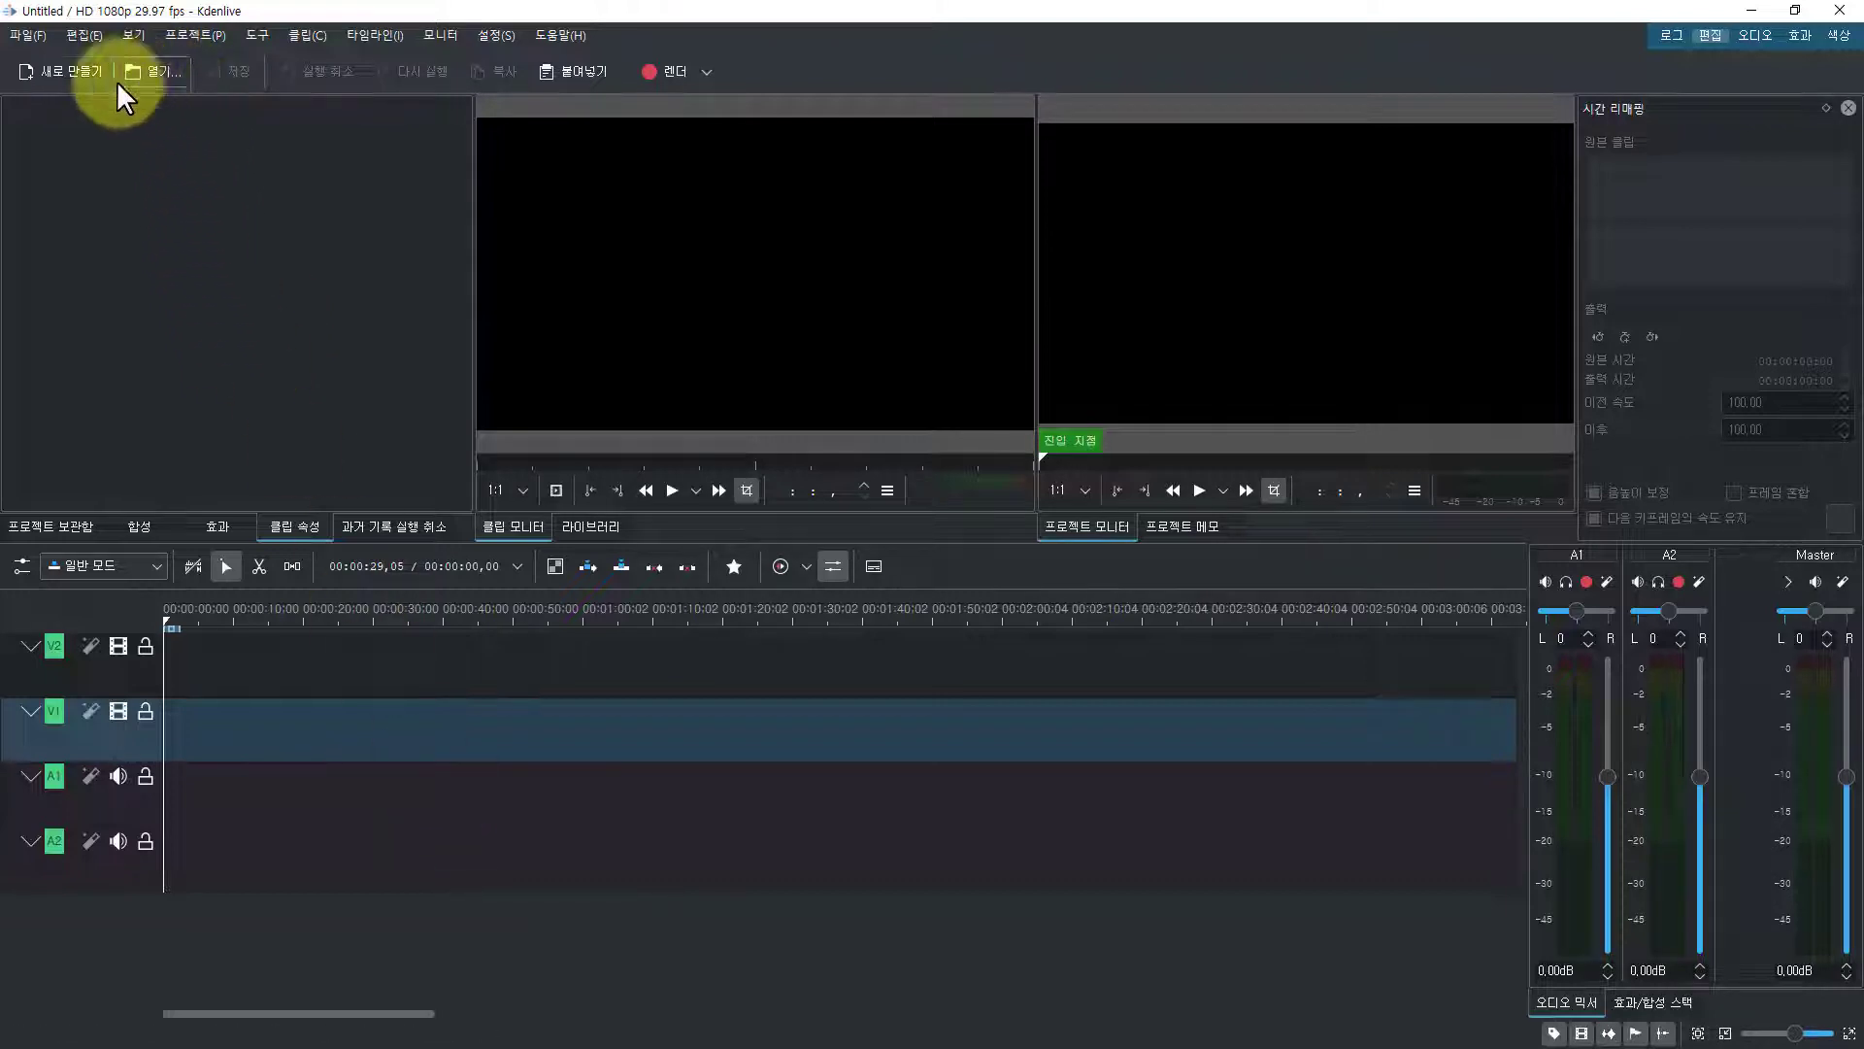
# Start adding clips to the project and browse to the 영상제작 folder on drive H: (BIGROOM2)
pyautogui.click(31, 35)
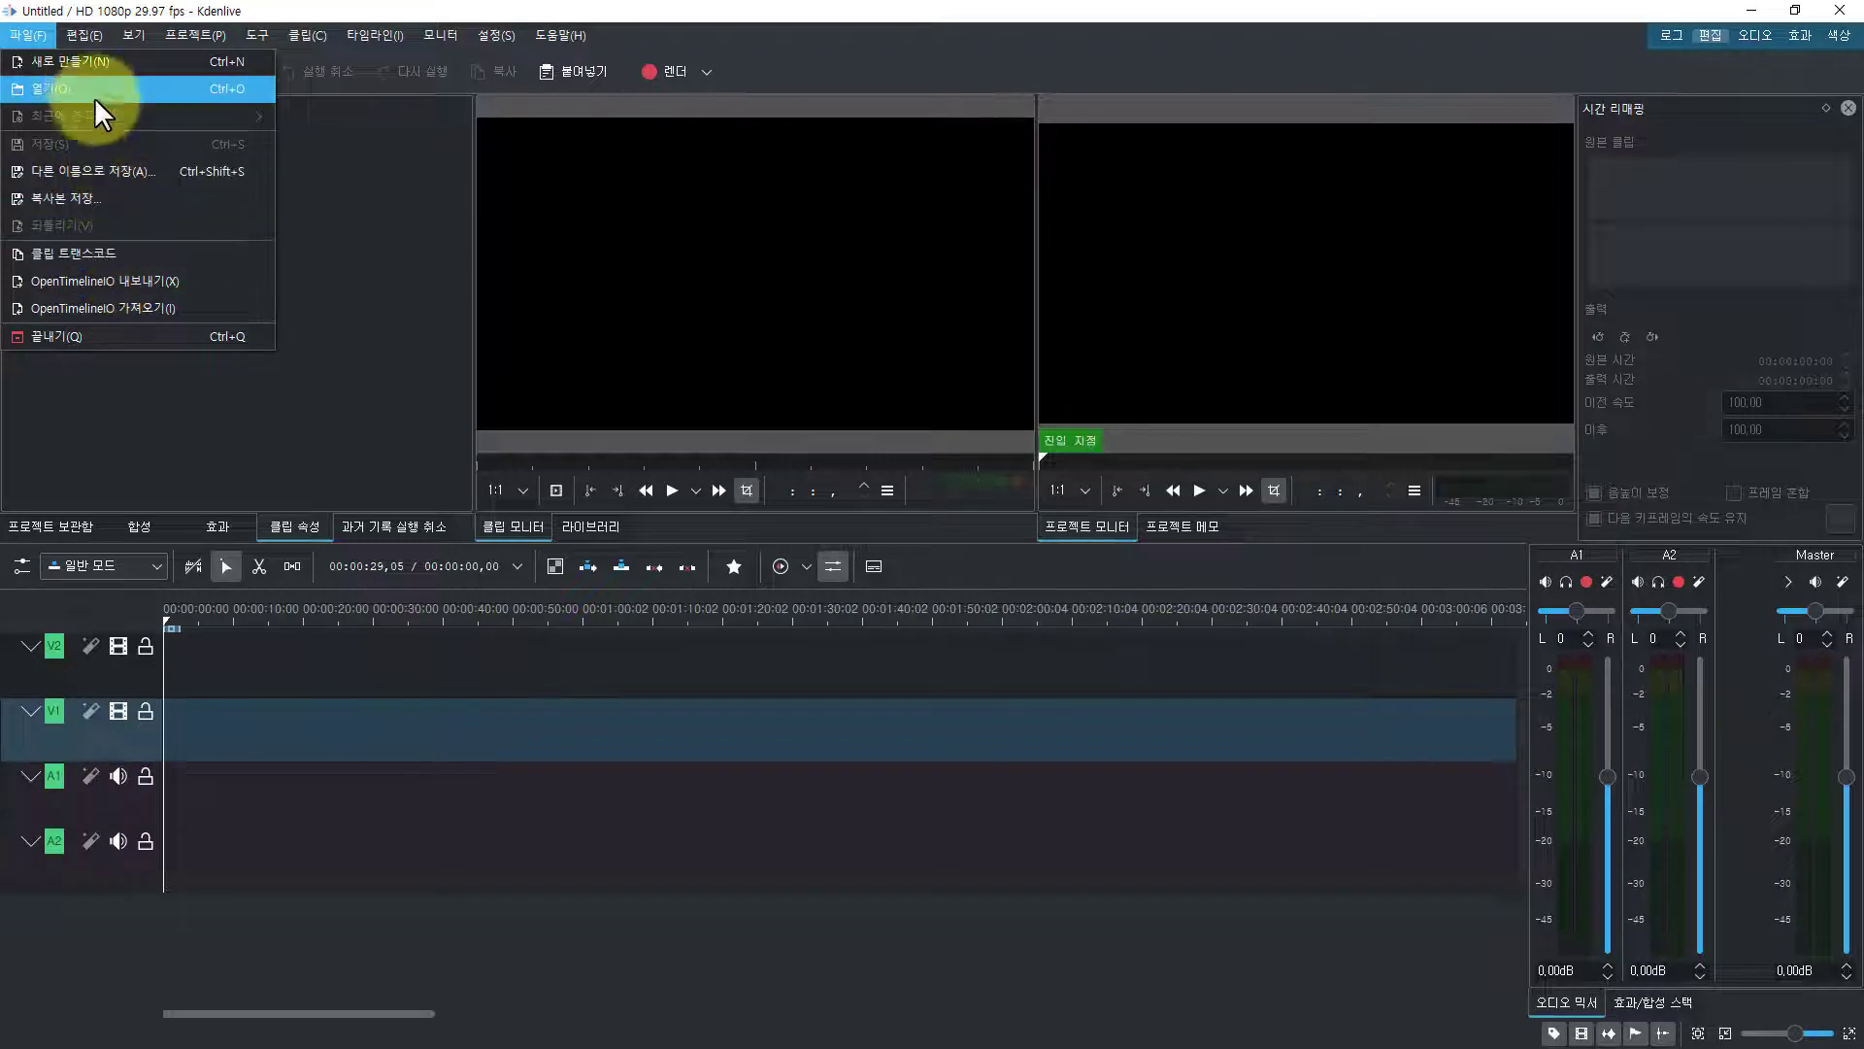
pyautogui.moveTo(86, 39)
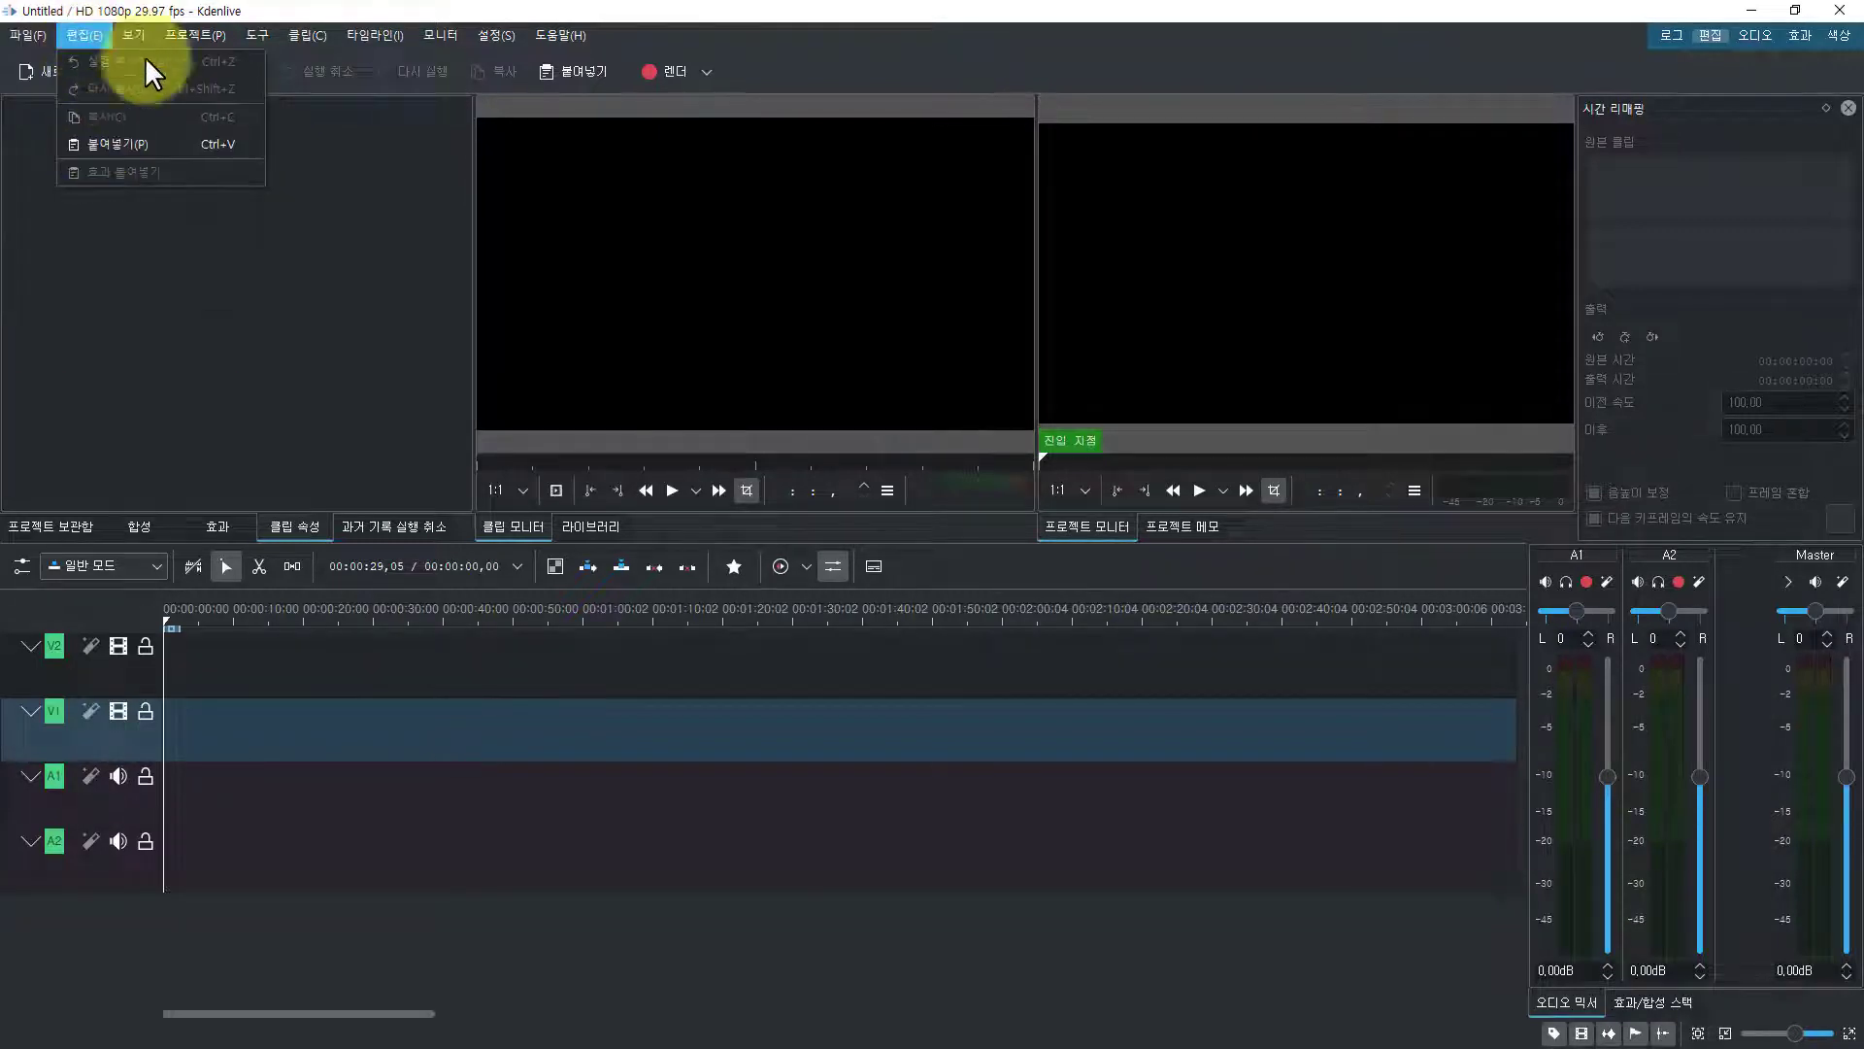
pyautogui.moveTo(142, 39)
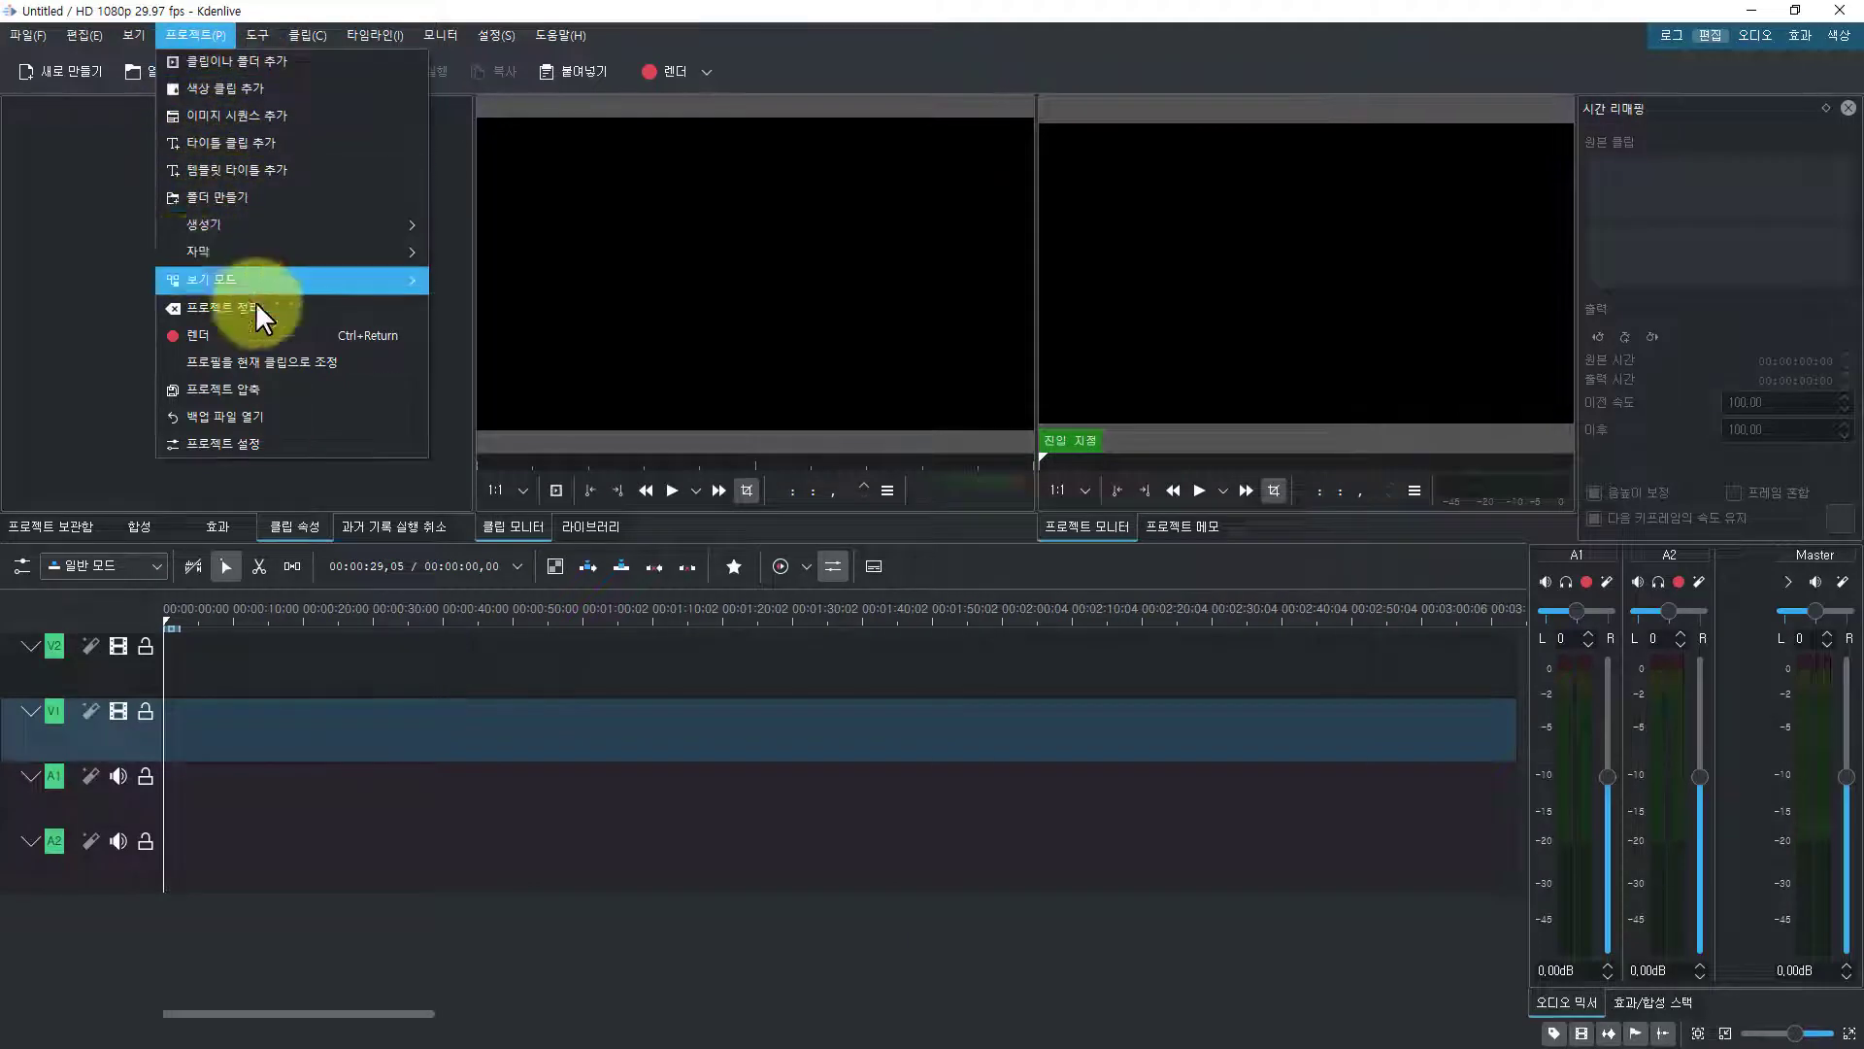
pyautogui.click(212, 60)
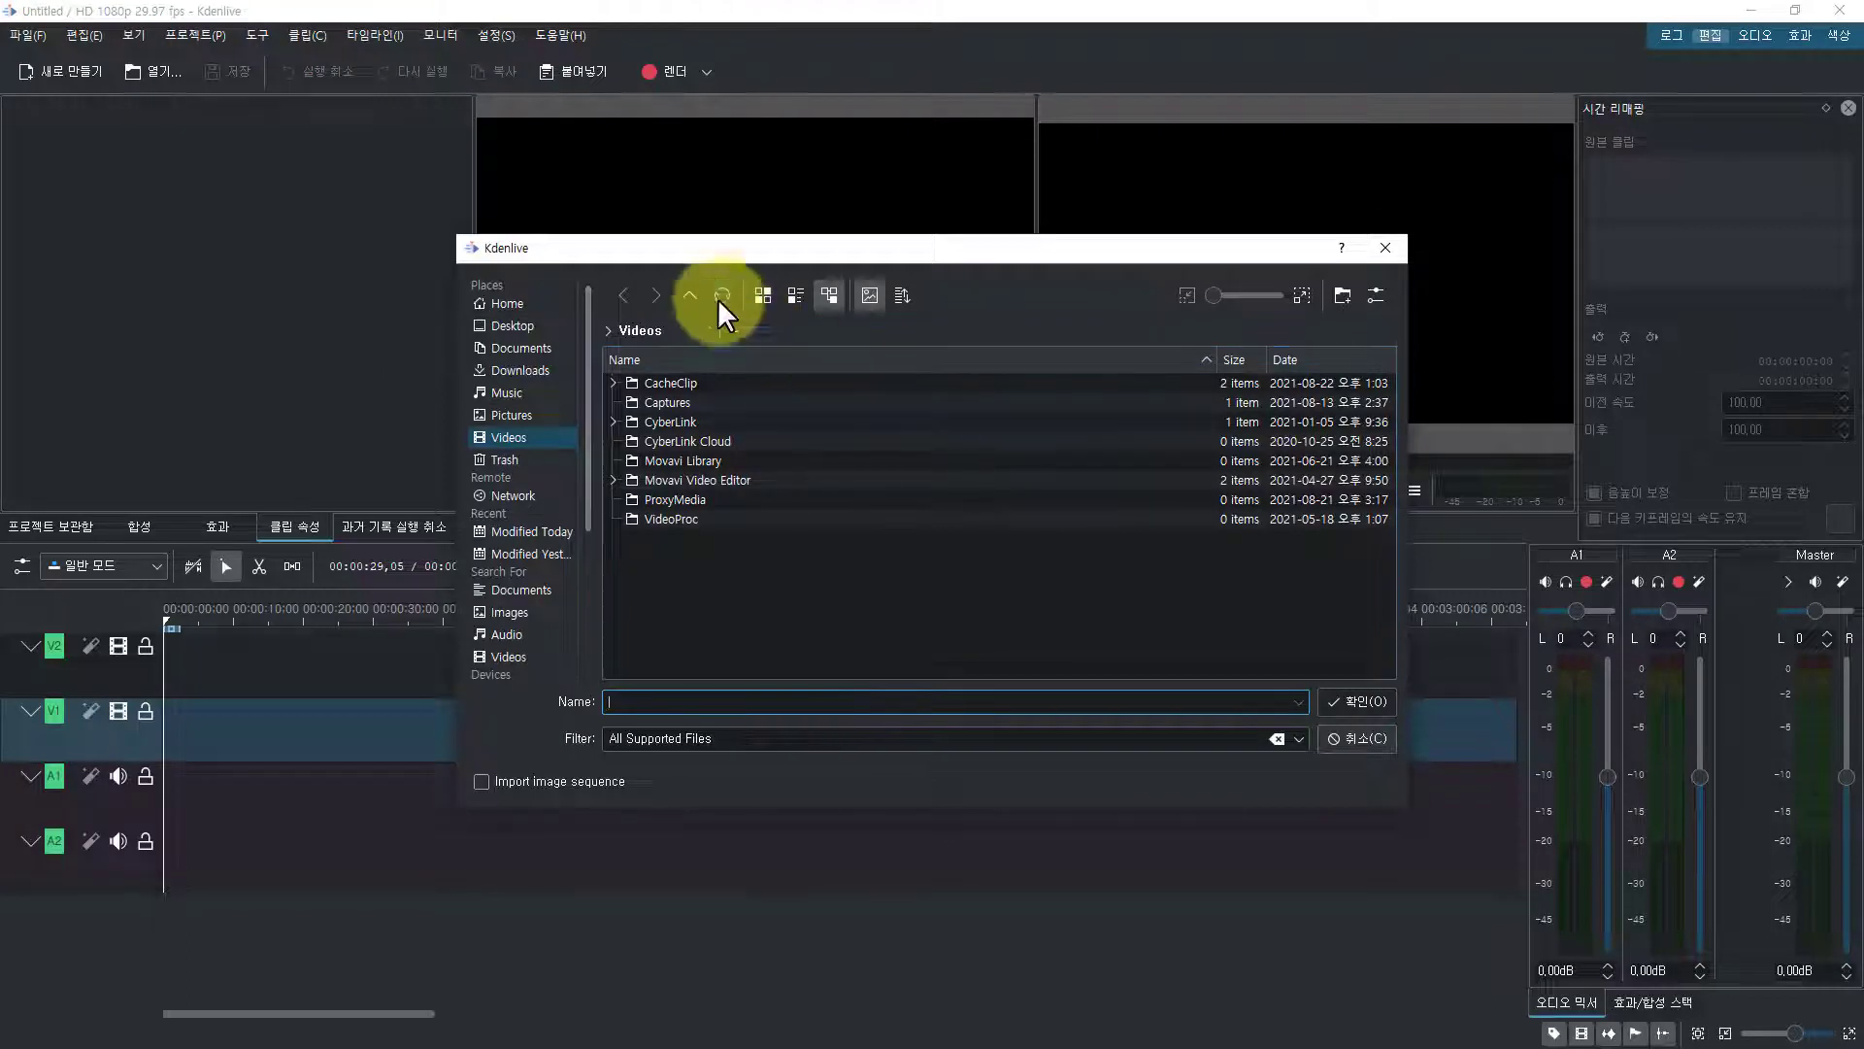
pyautogui.moveTo(705, 252); pyautogui.dragTo(642, 236)
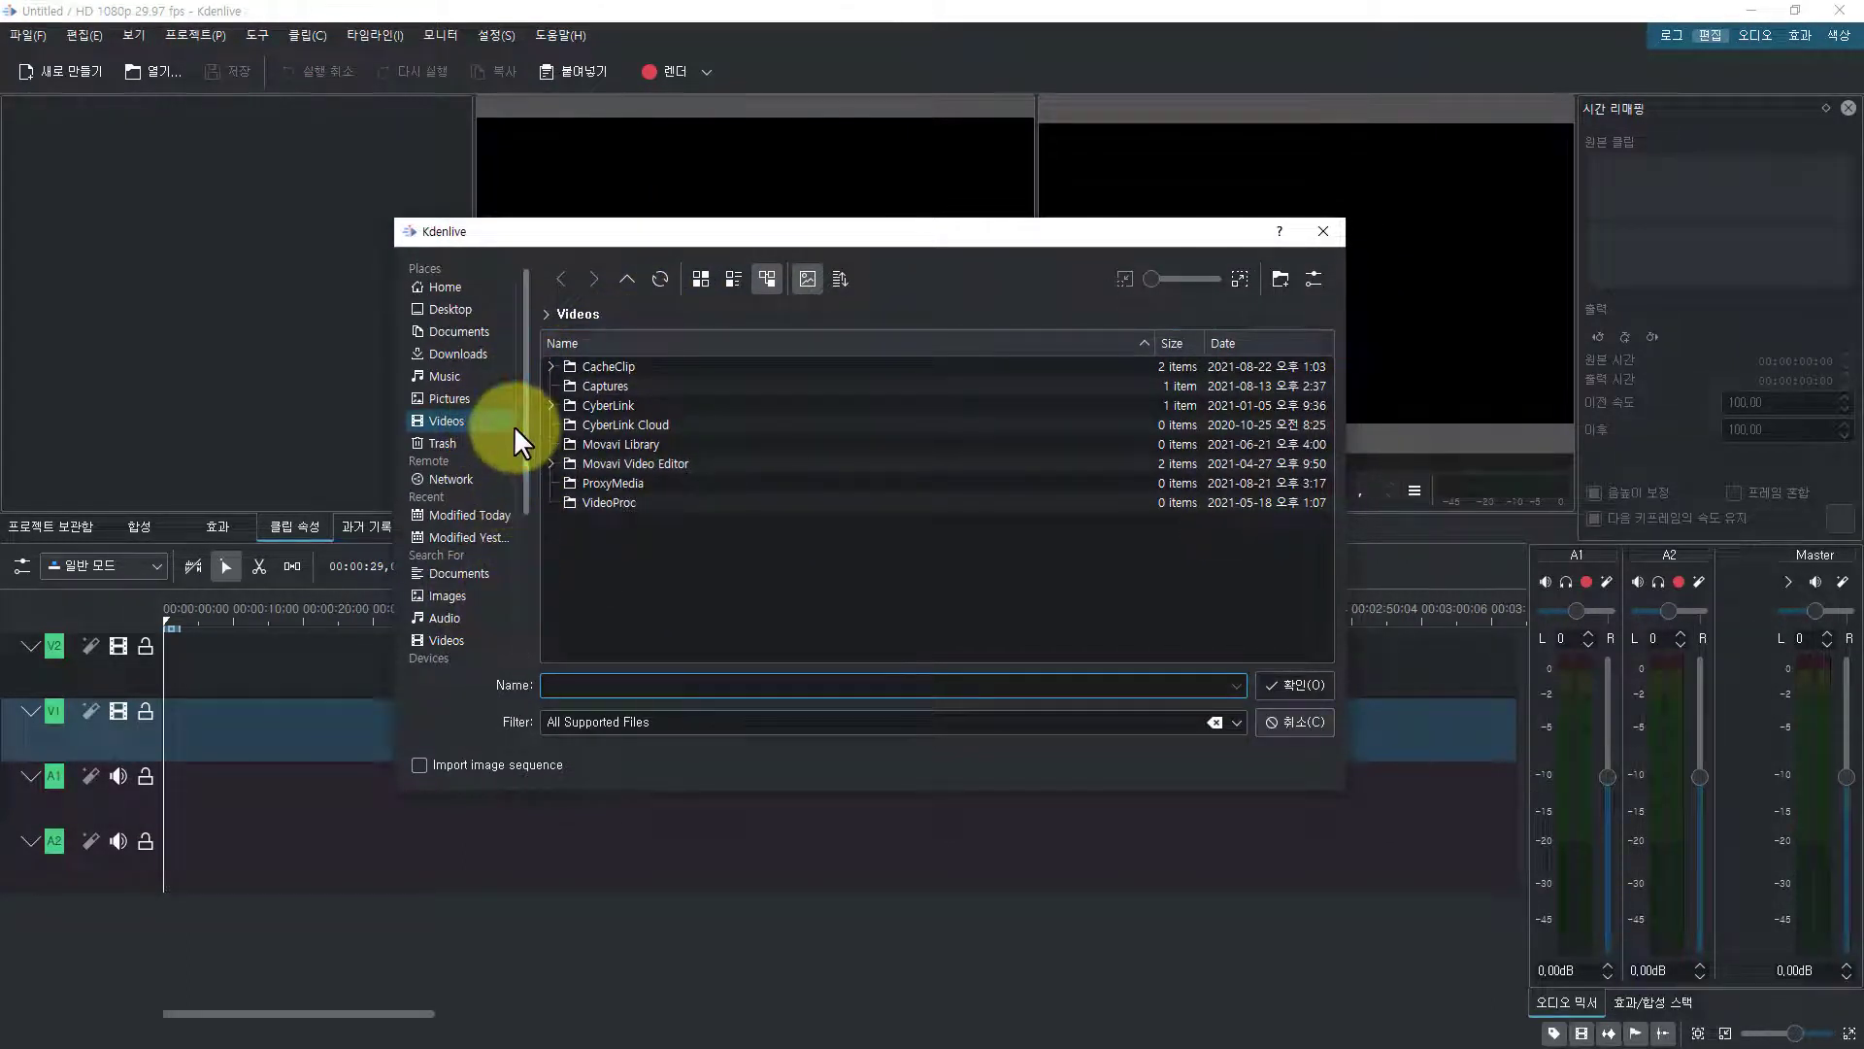
pyautogui.click(510, 309)
pyautogui.moveTo(523, 481); pyautogui.dragTo(525, 625)
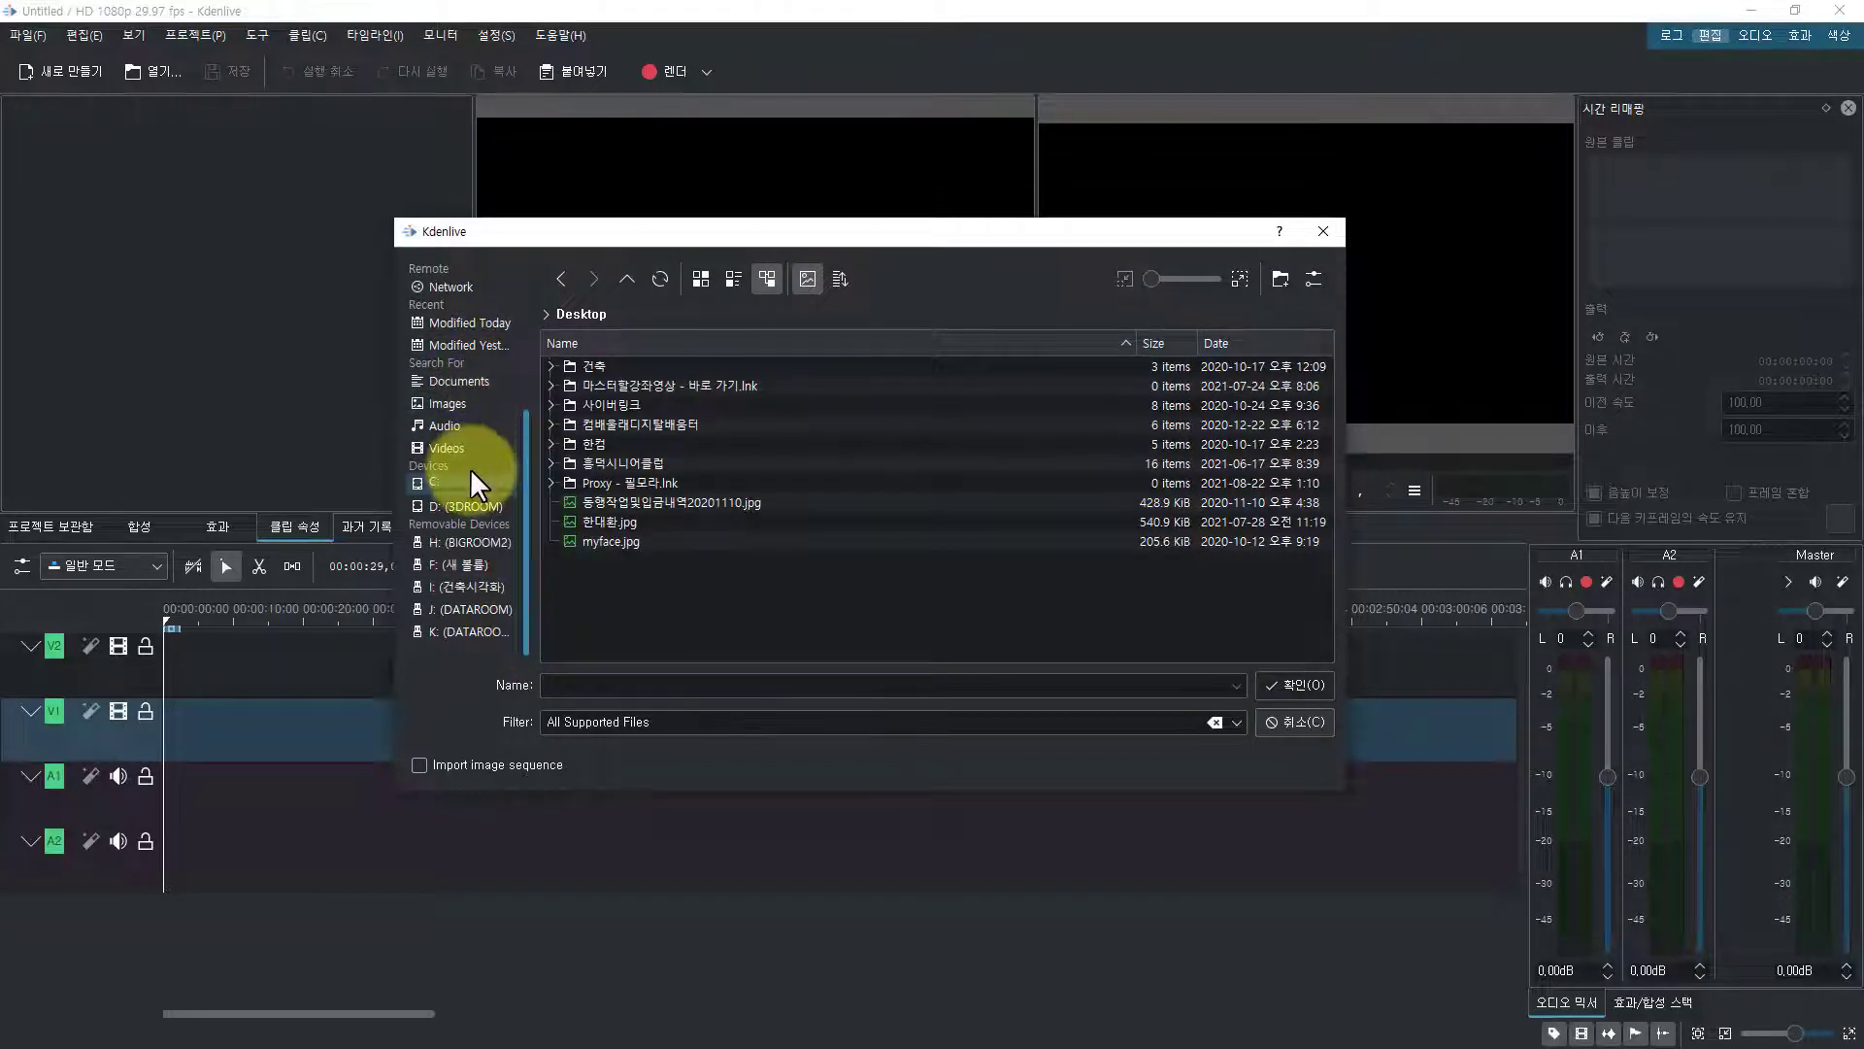
pyautogui.click(439, 540)
pyautogui.doubleClick(702, 510)
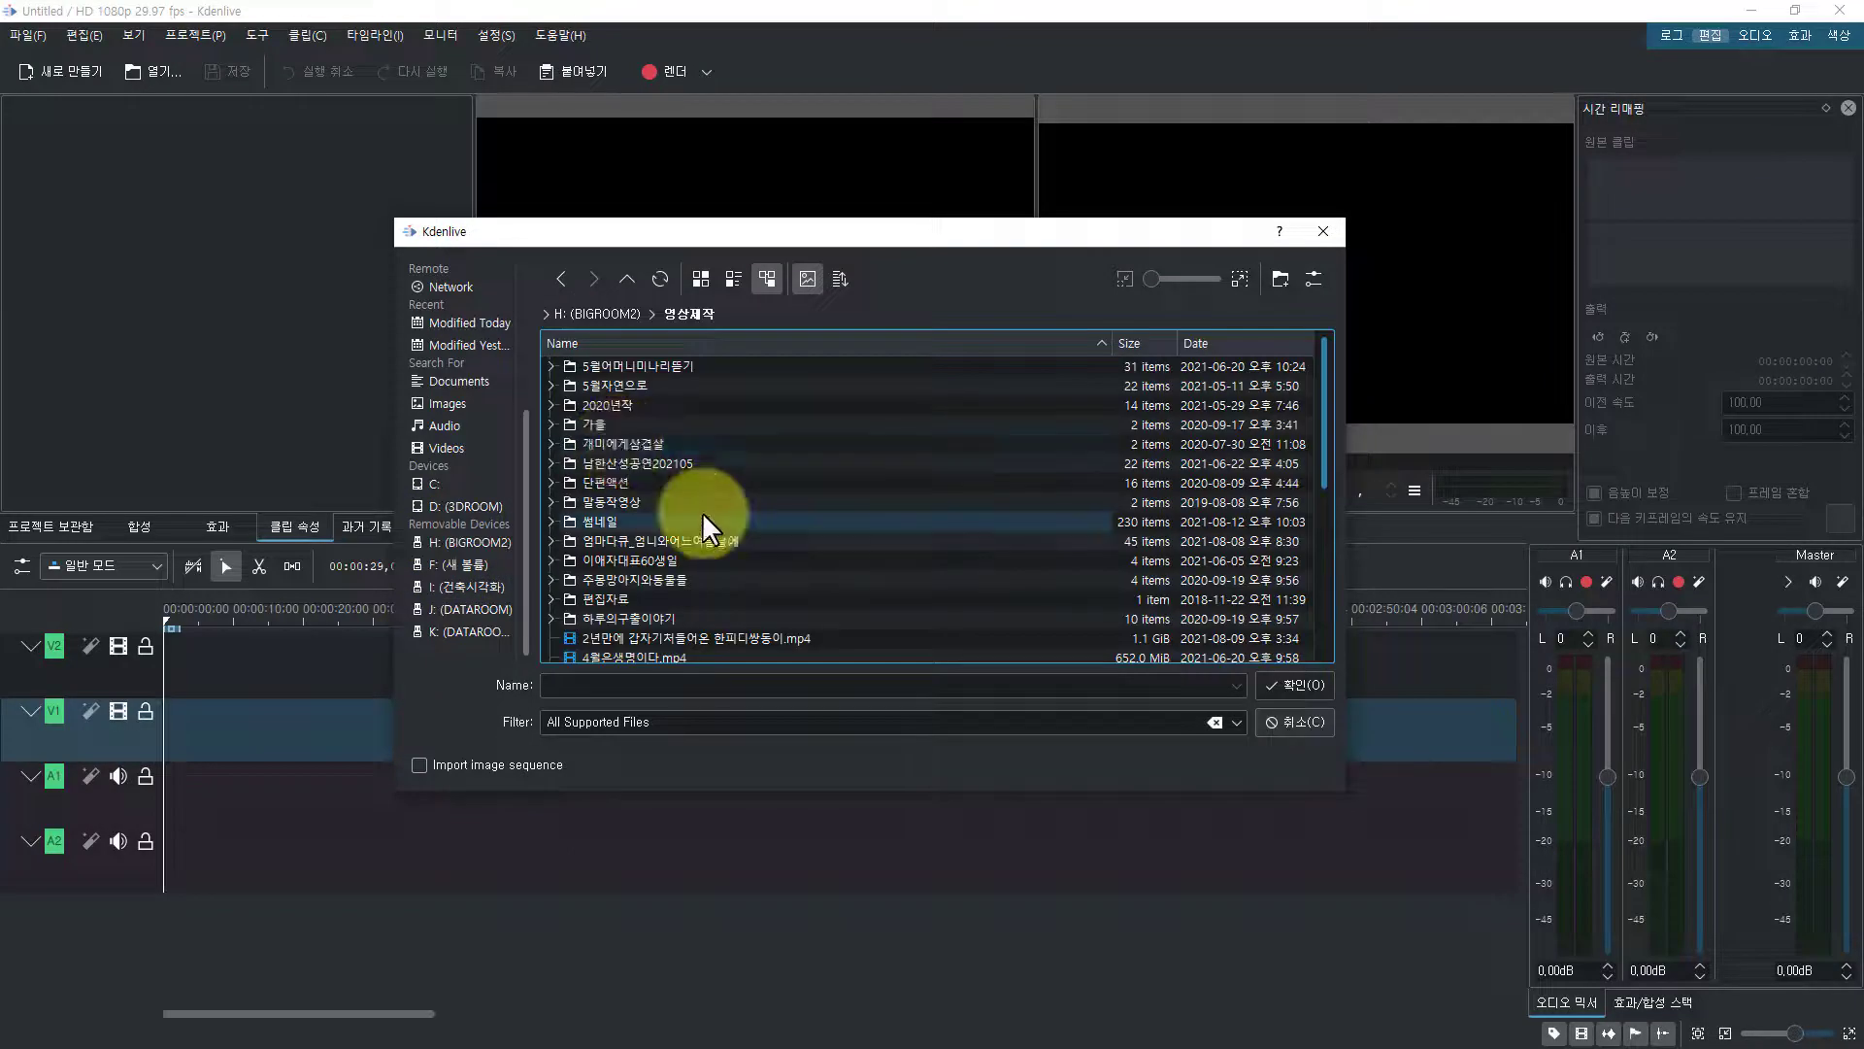
# Import 미니다큐인트로.mp4 and 엄마따라어느여름날.mp4 from the folder into the project bin
pyautogui.scroll(-5, 704, 520)
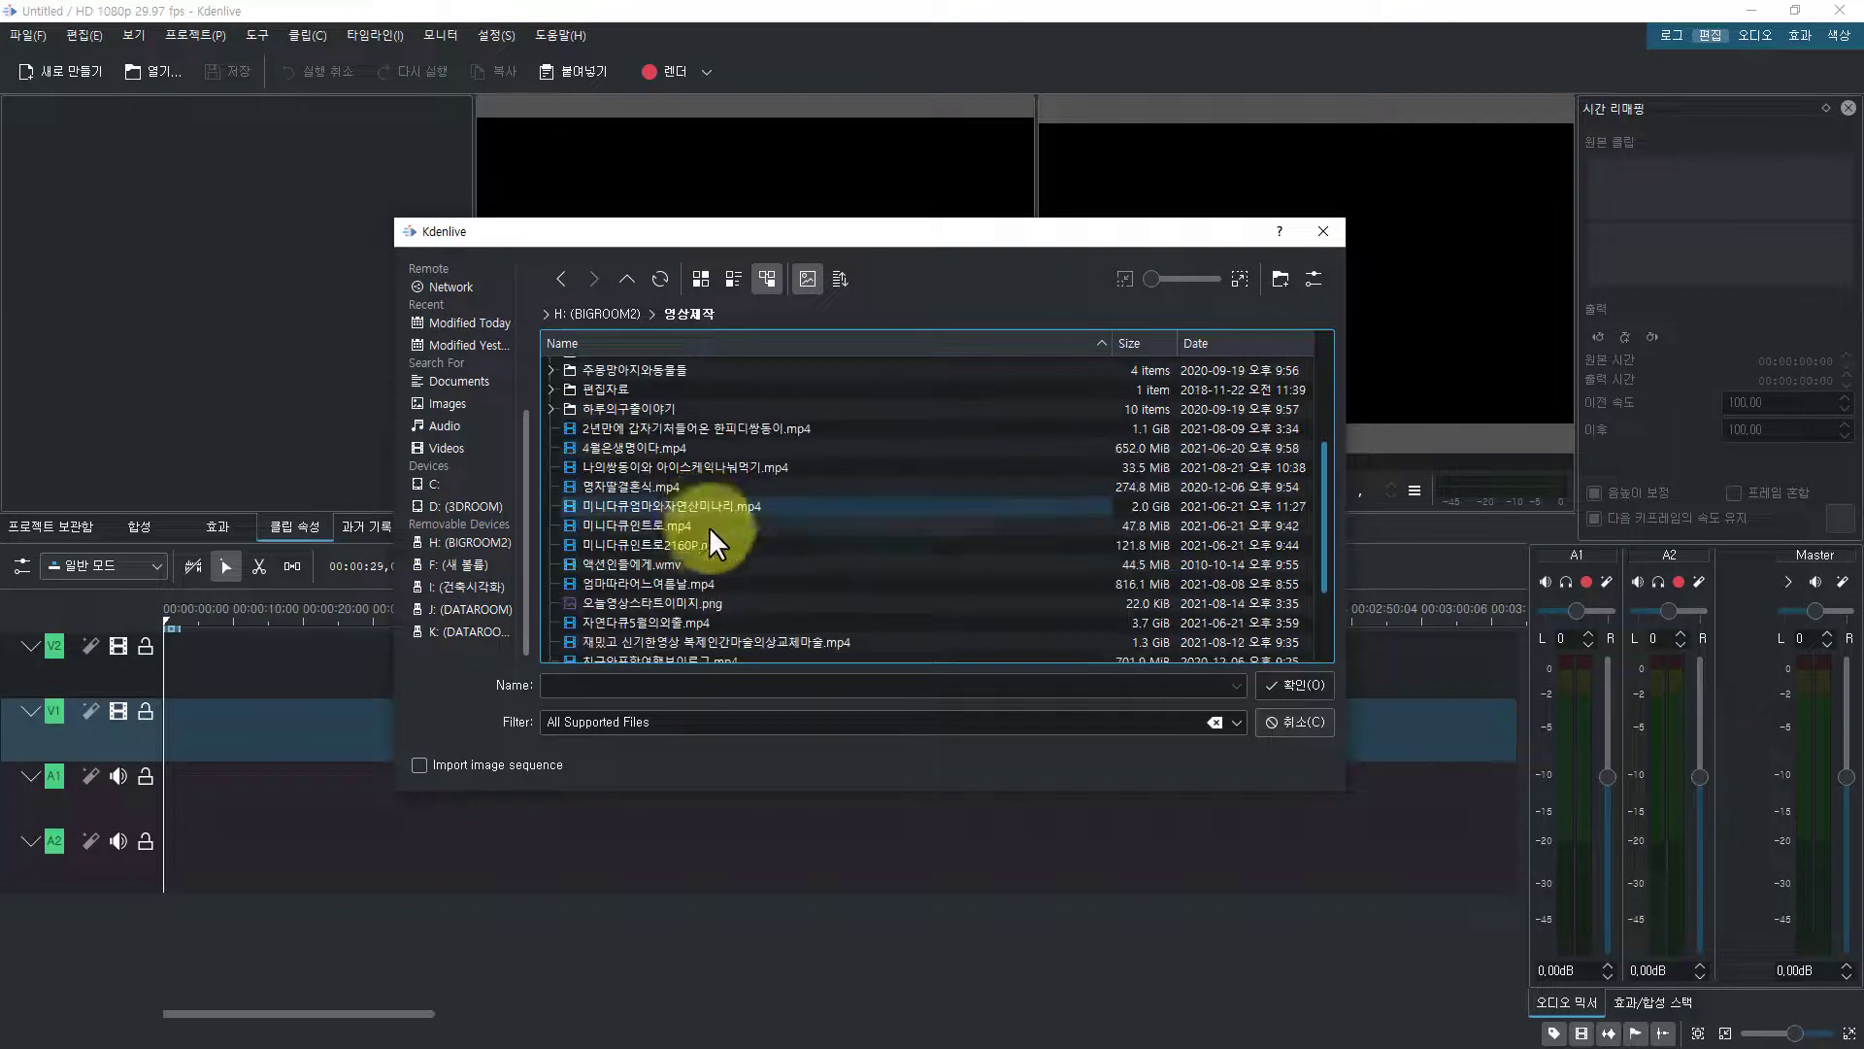
pyautogui.click(579, 524)
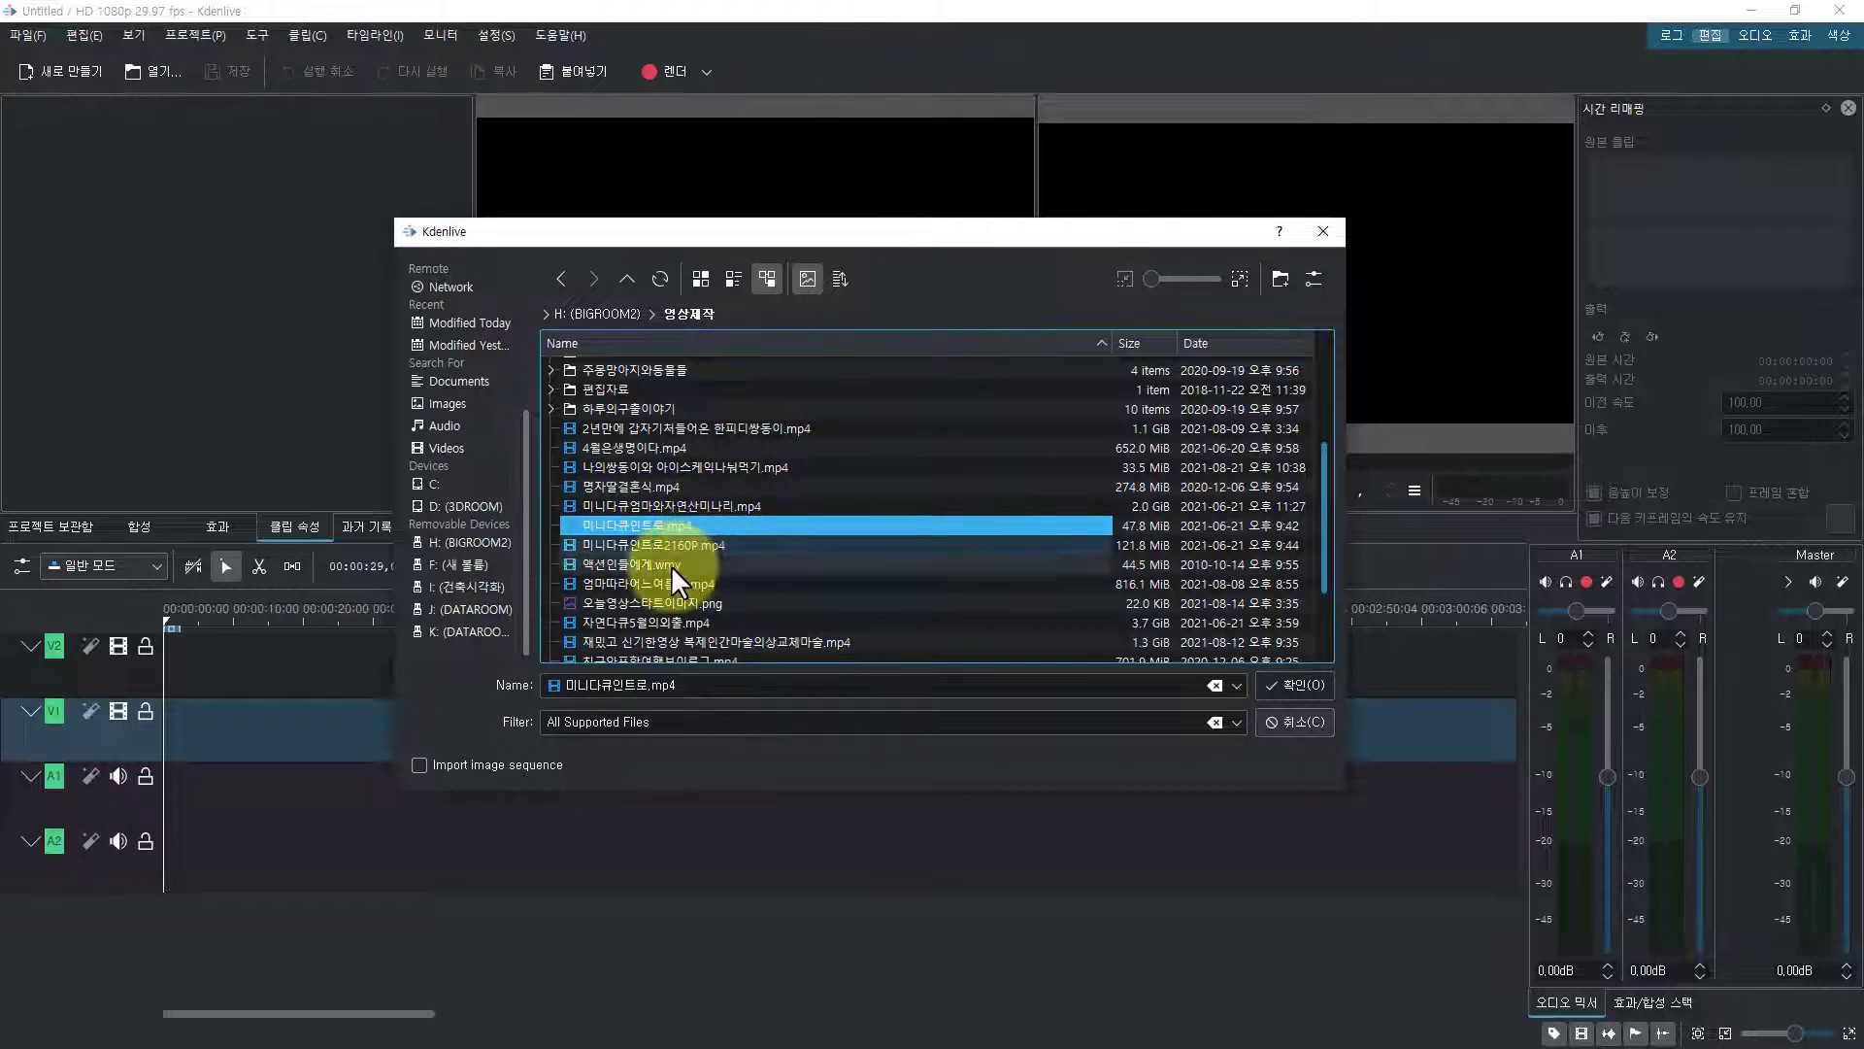
pyautogui.keyDown('ctrl'); pyautogui.click(632, 587); pyautogui.keyUp('ctrl')
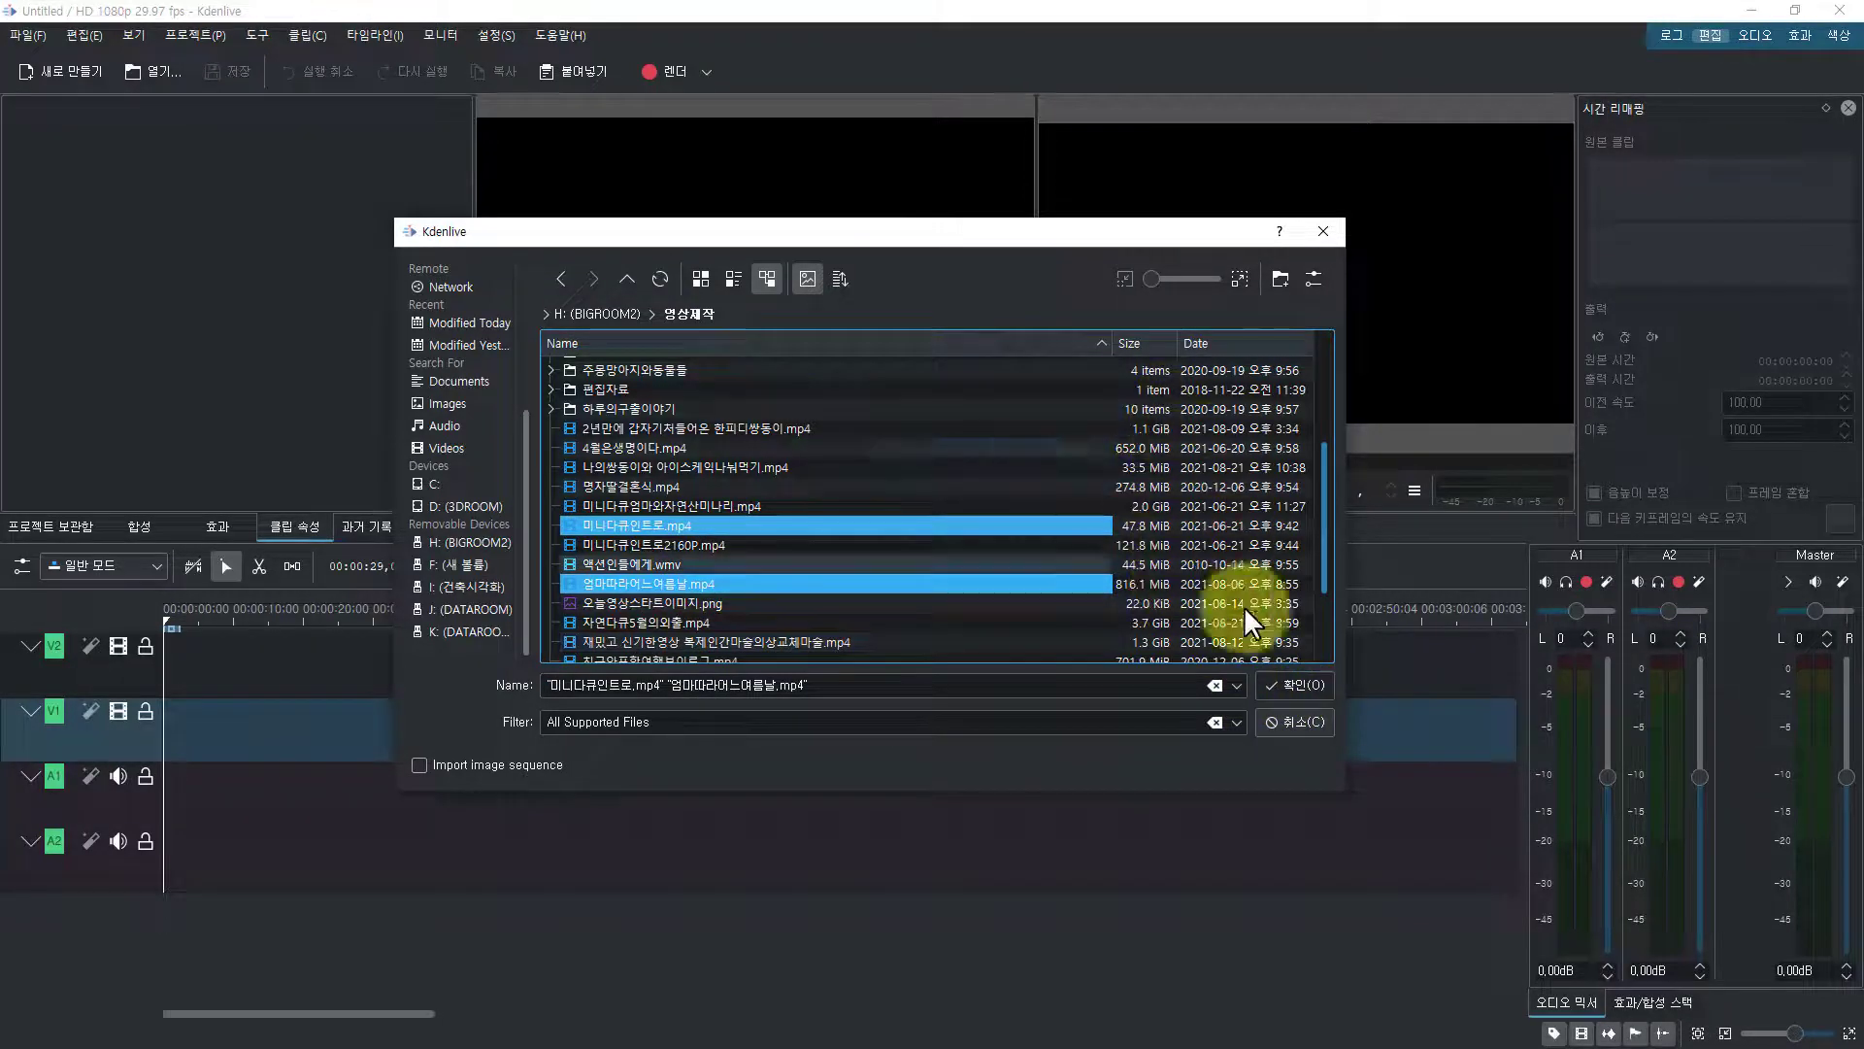
pyautogui.click(1285, 684)
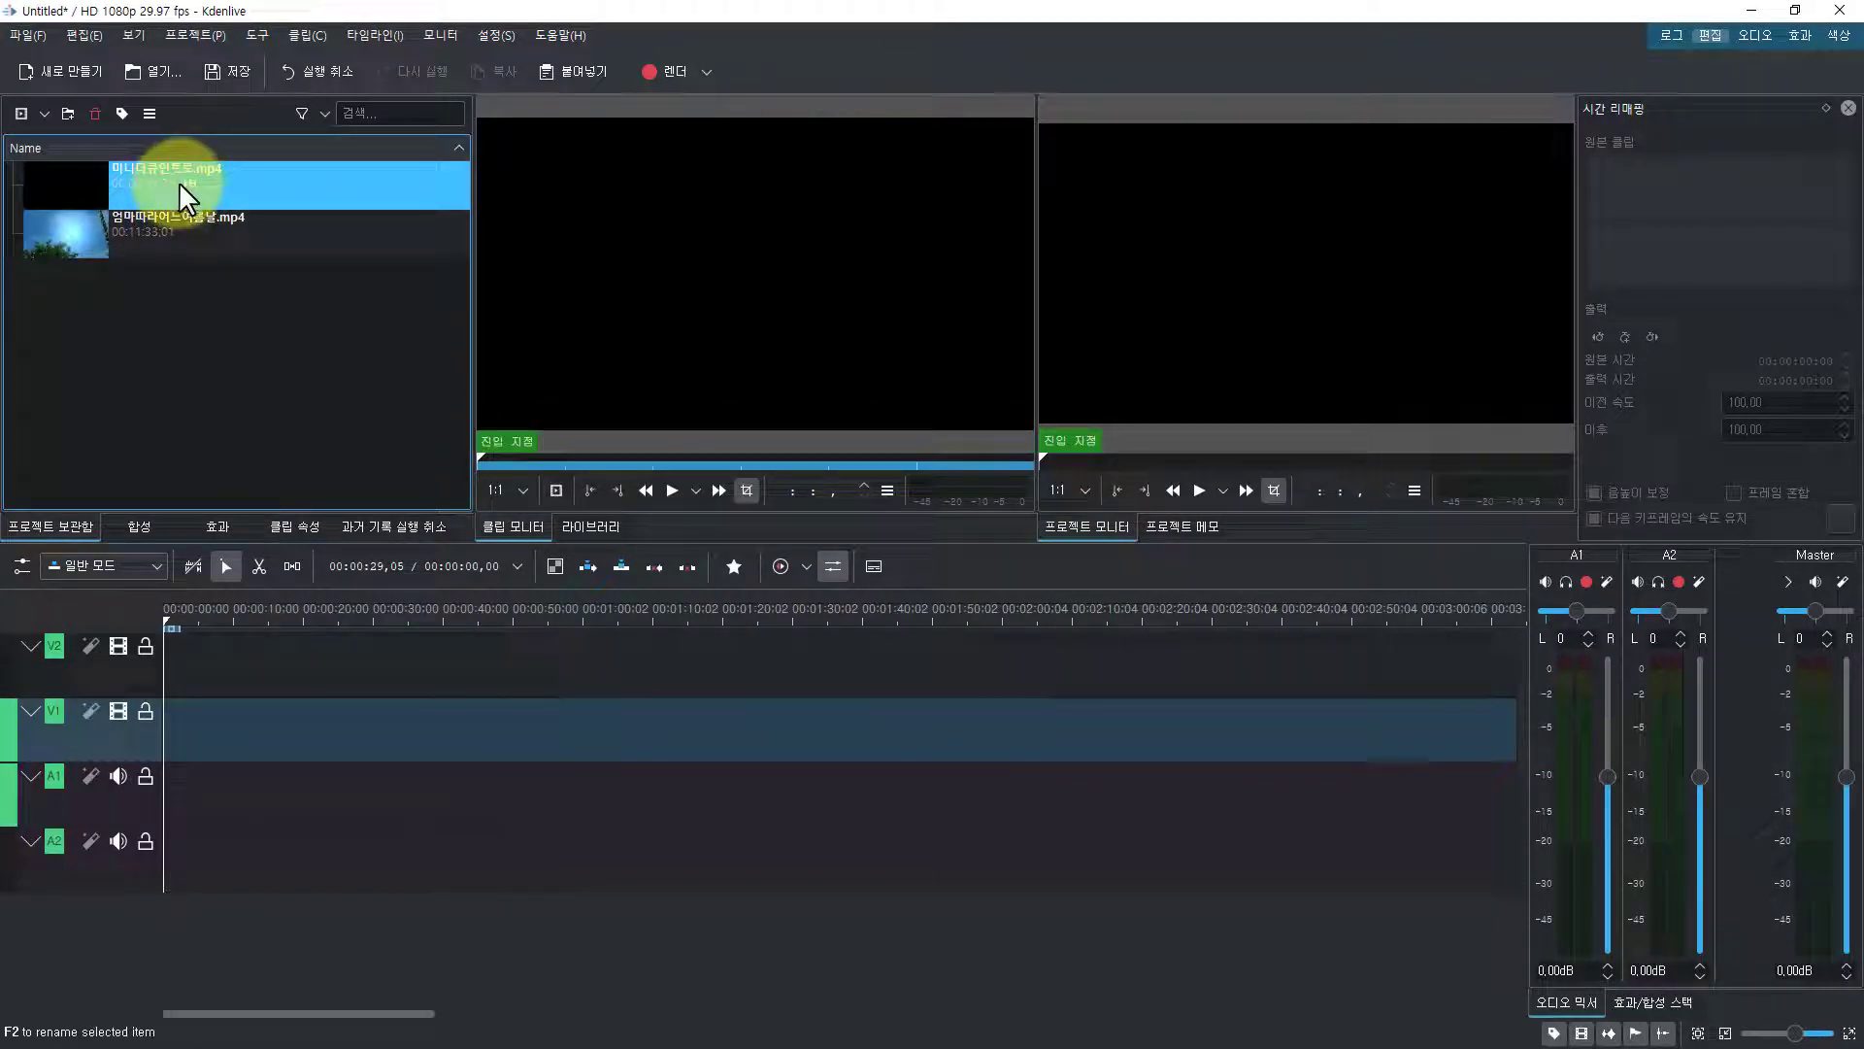
# Preview part of 미니다큐인트로.mp4 in the clip monitor and place the clip at the start of tracks V1 and A1
pyautogui.click(672, 491)
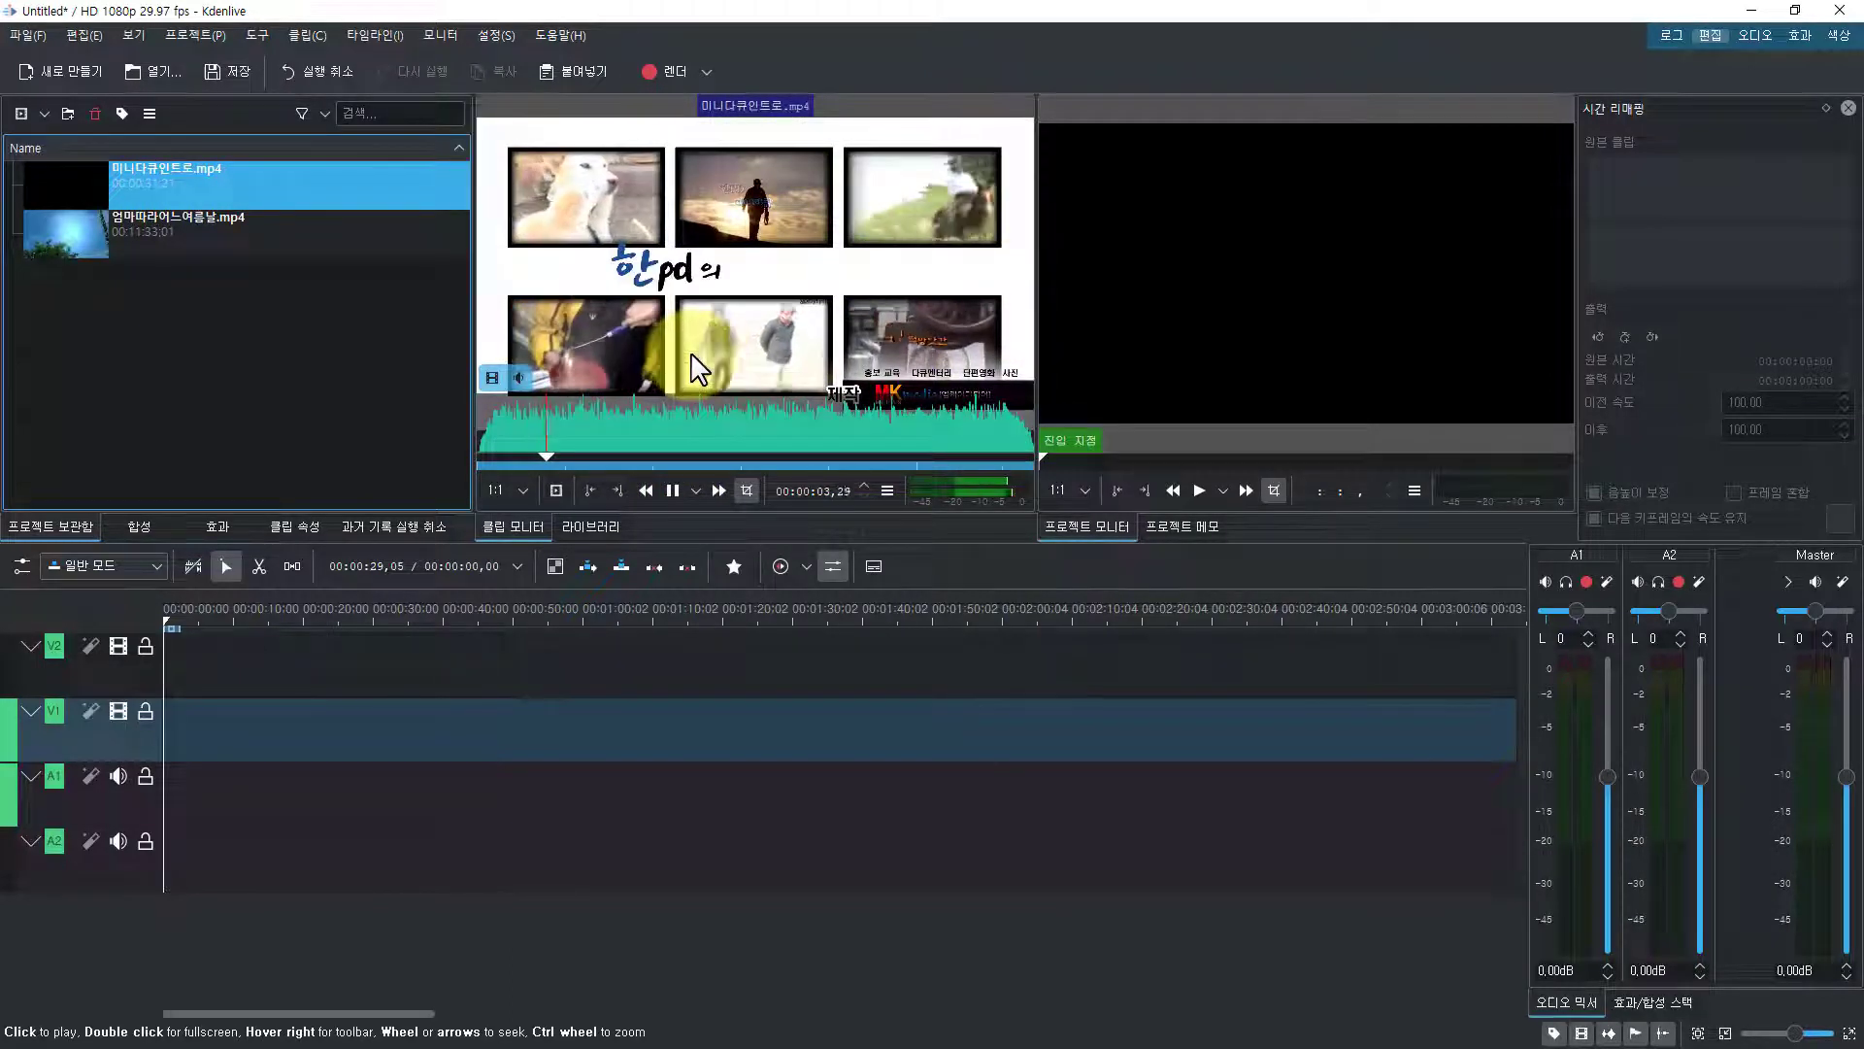
pyautogui.click(670, 490)
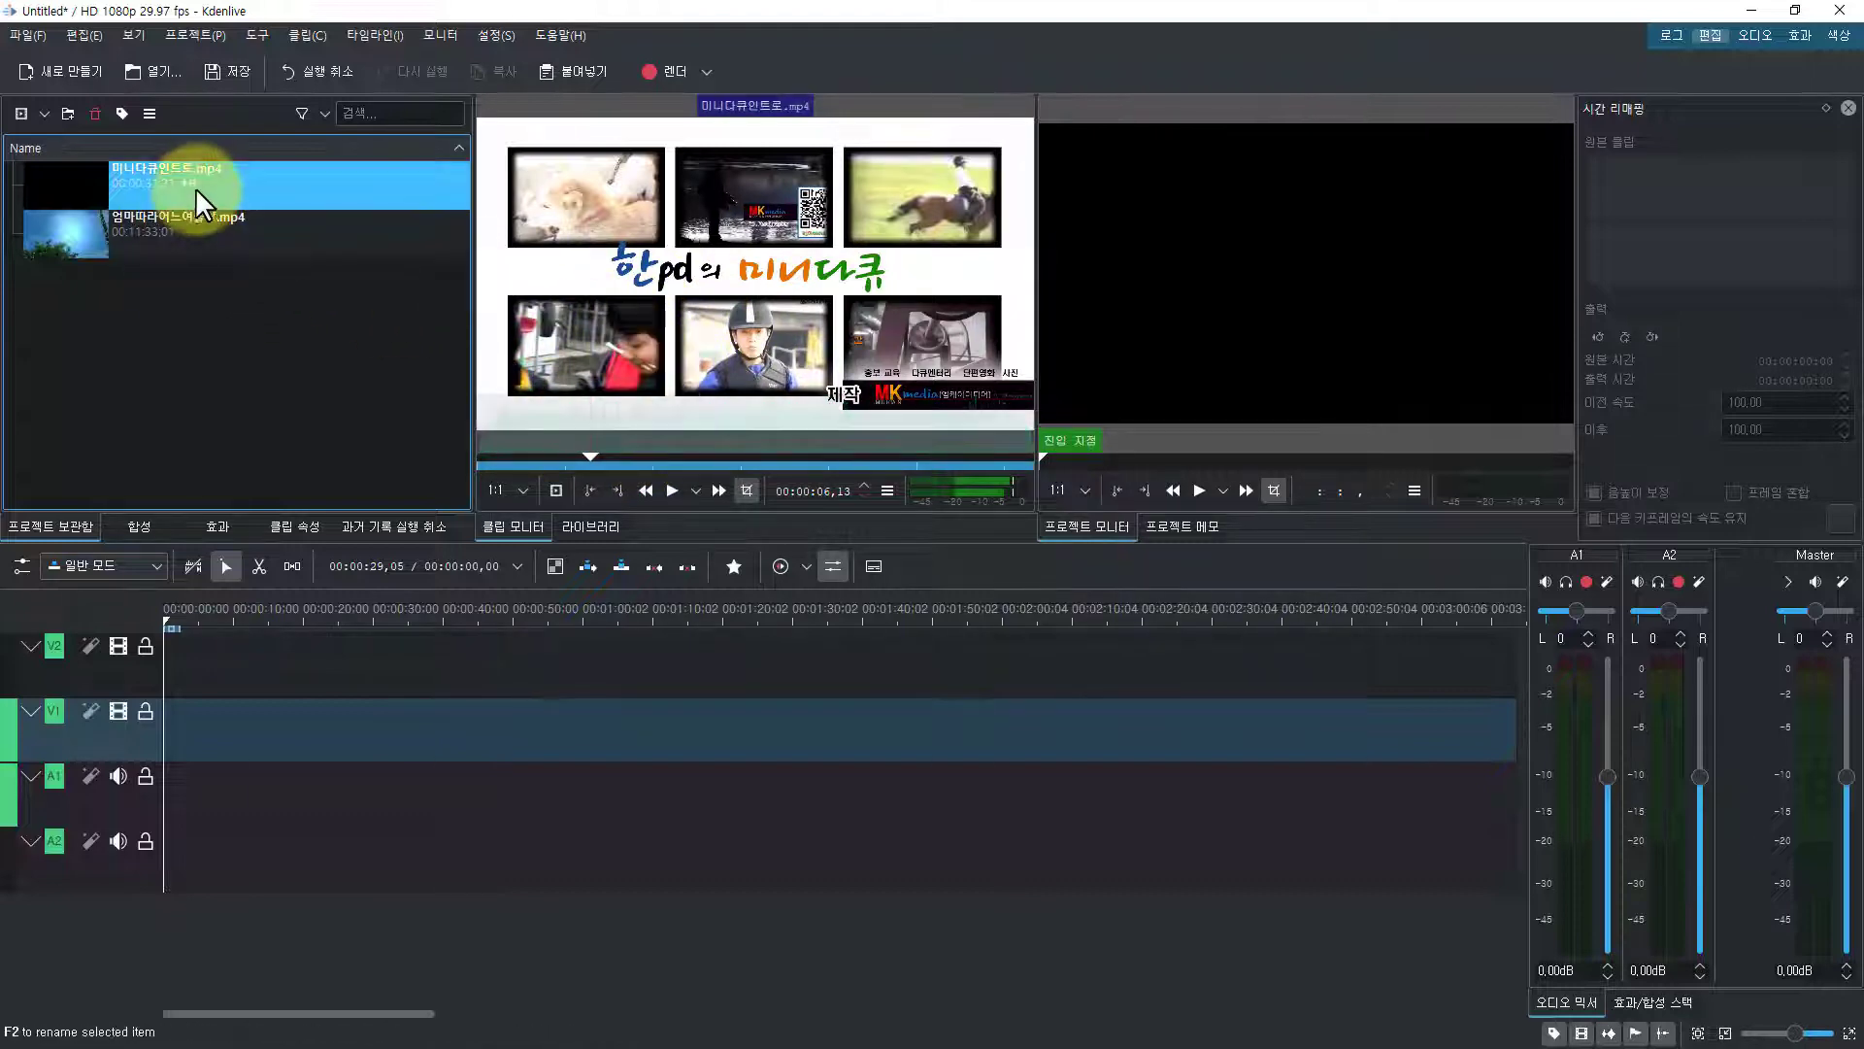
pyautogui.moveTo(195, 185); pyautogui.dragTo(291, 291)
pyautogui.moveTo(680, 292); pyautogui.dragTo(527, 749)
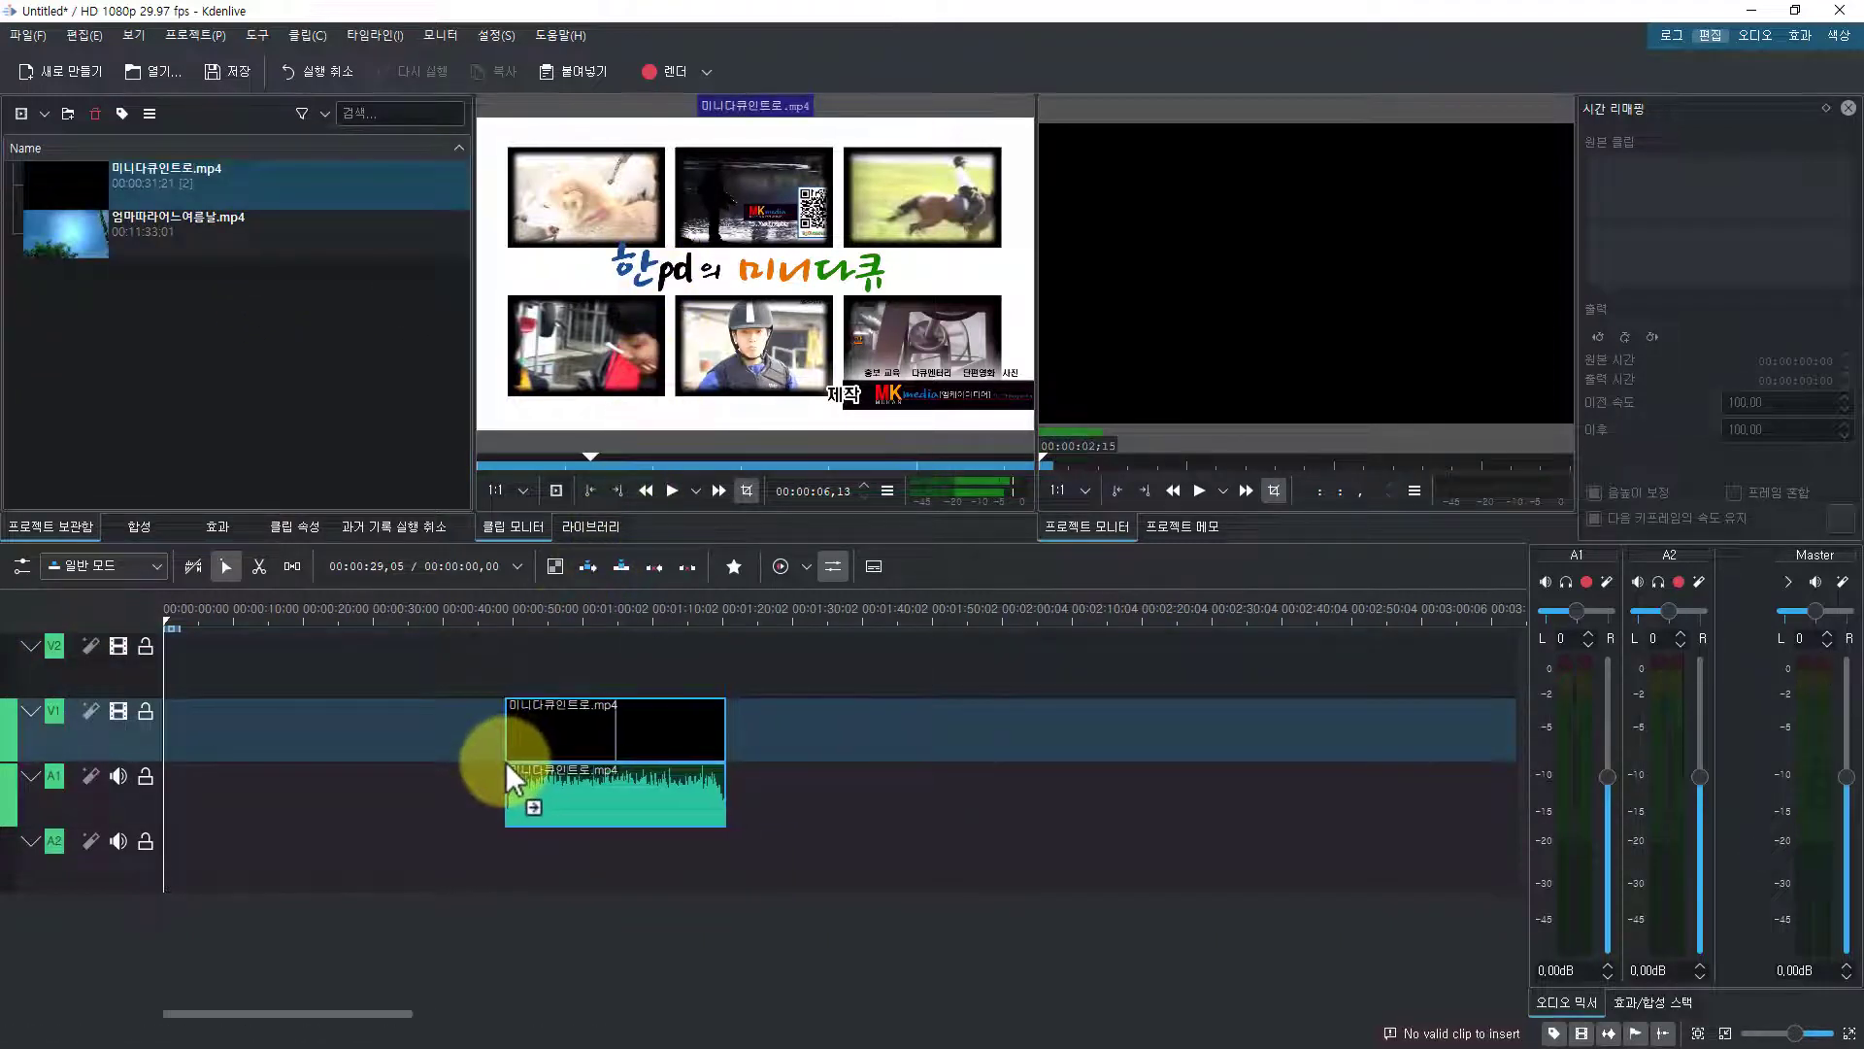
pyautogui.moveTo(505, 762); pyautogui.dragTo(166, 736)
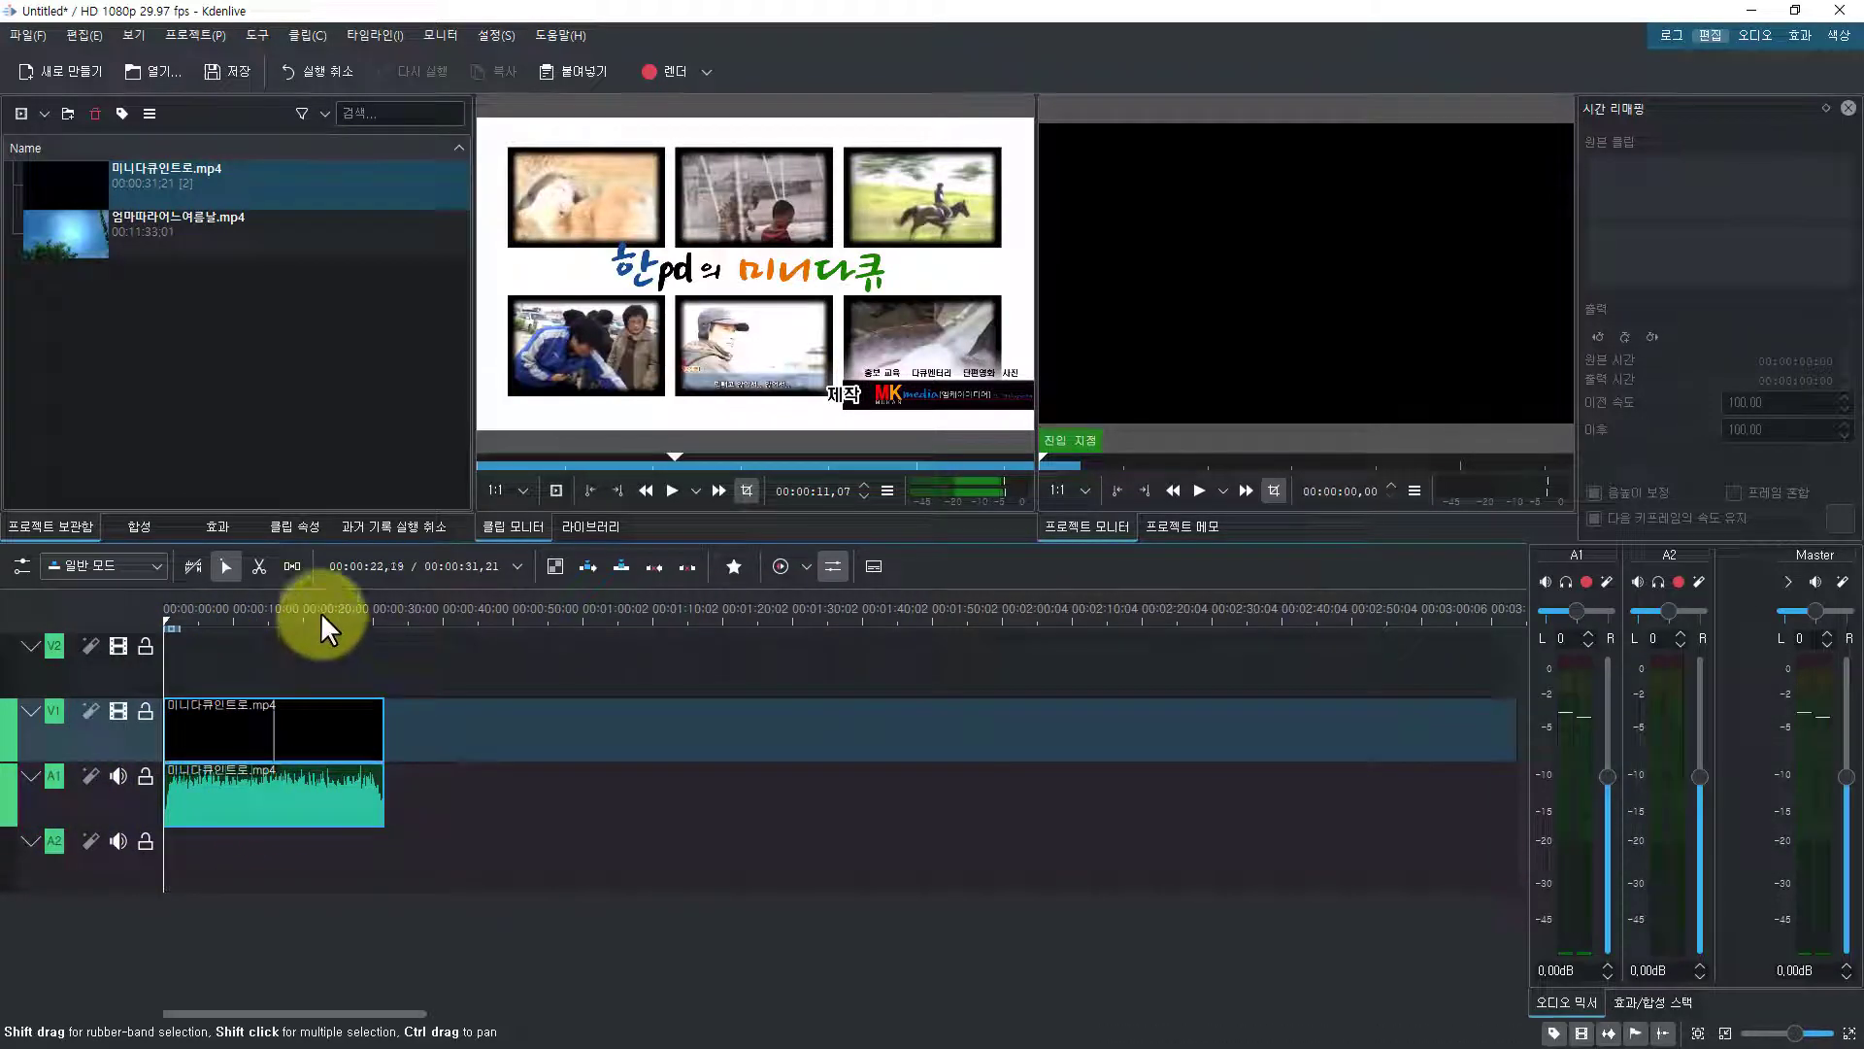
# Magnify the timeline from its start, scrub the playhead to 00:00:03,03, and extend the timeline zone to about 6.5 seconds
pyautogui.scroll(2, 447, 785)
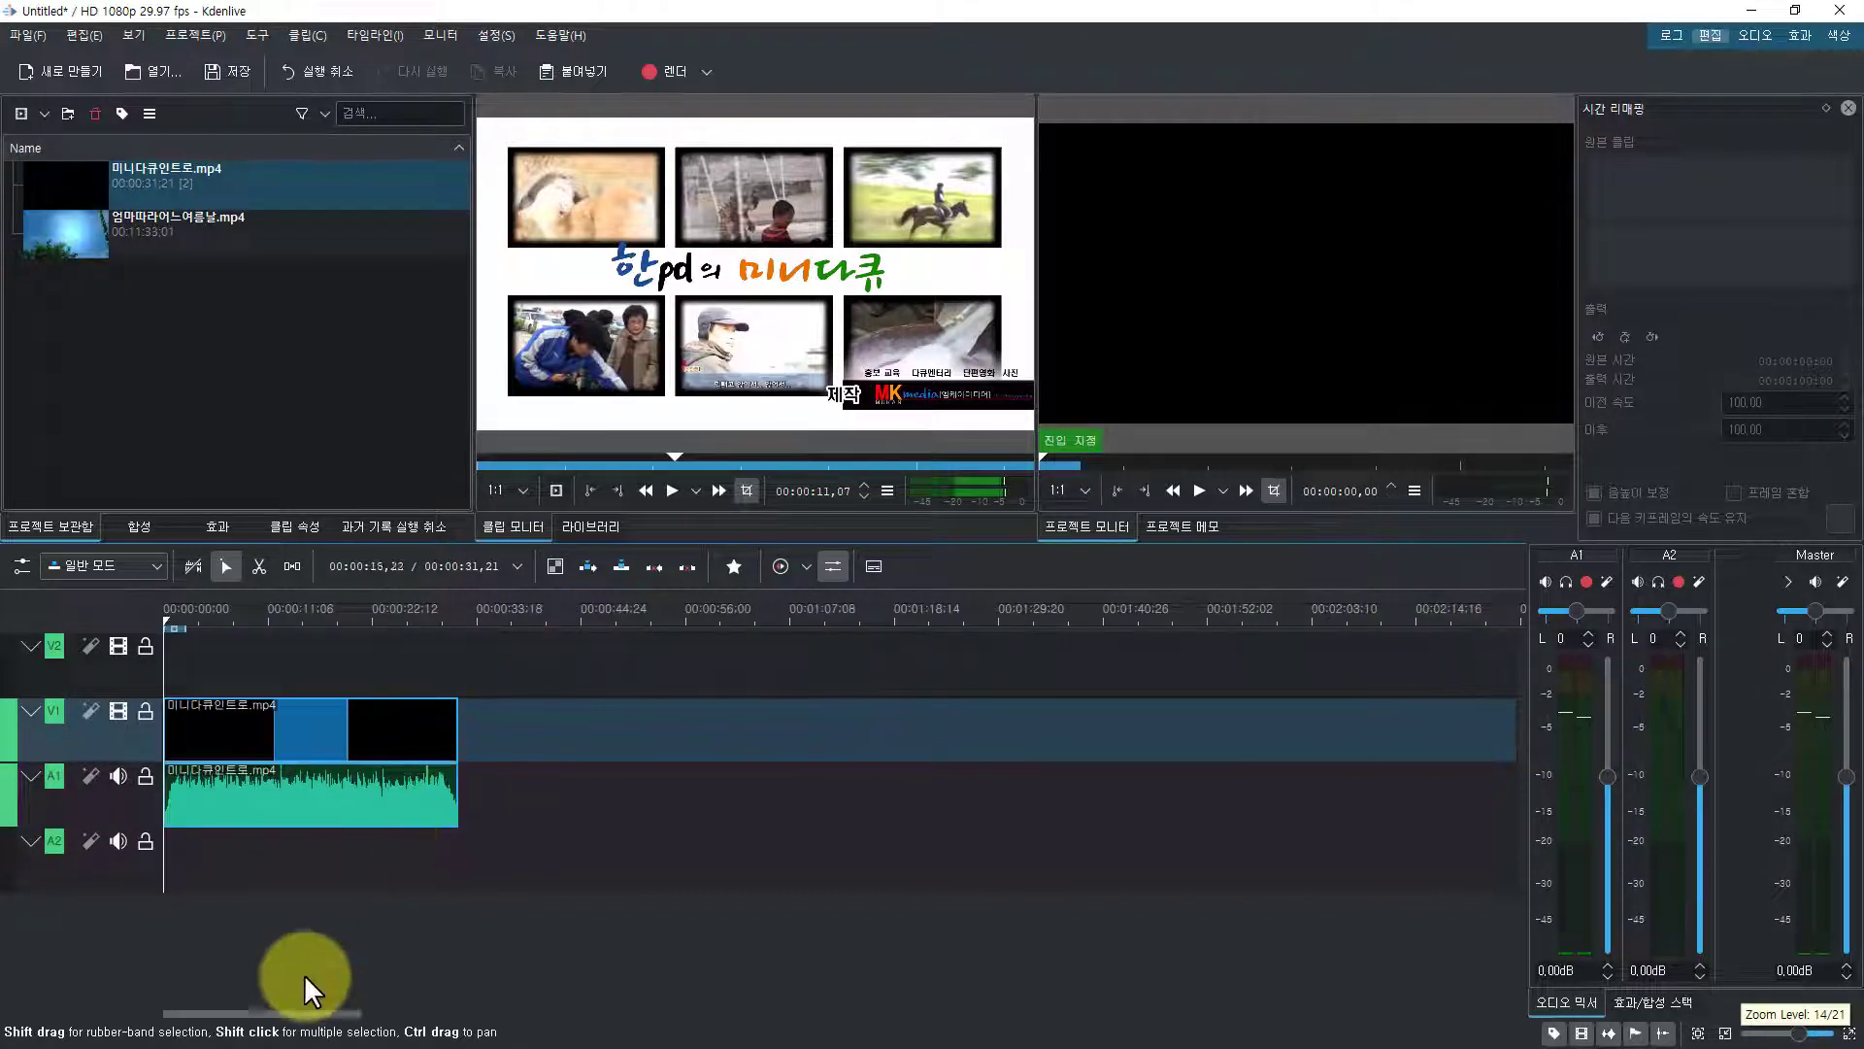
pyautogui.scroll(-4, 378, 654)
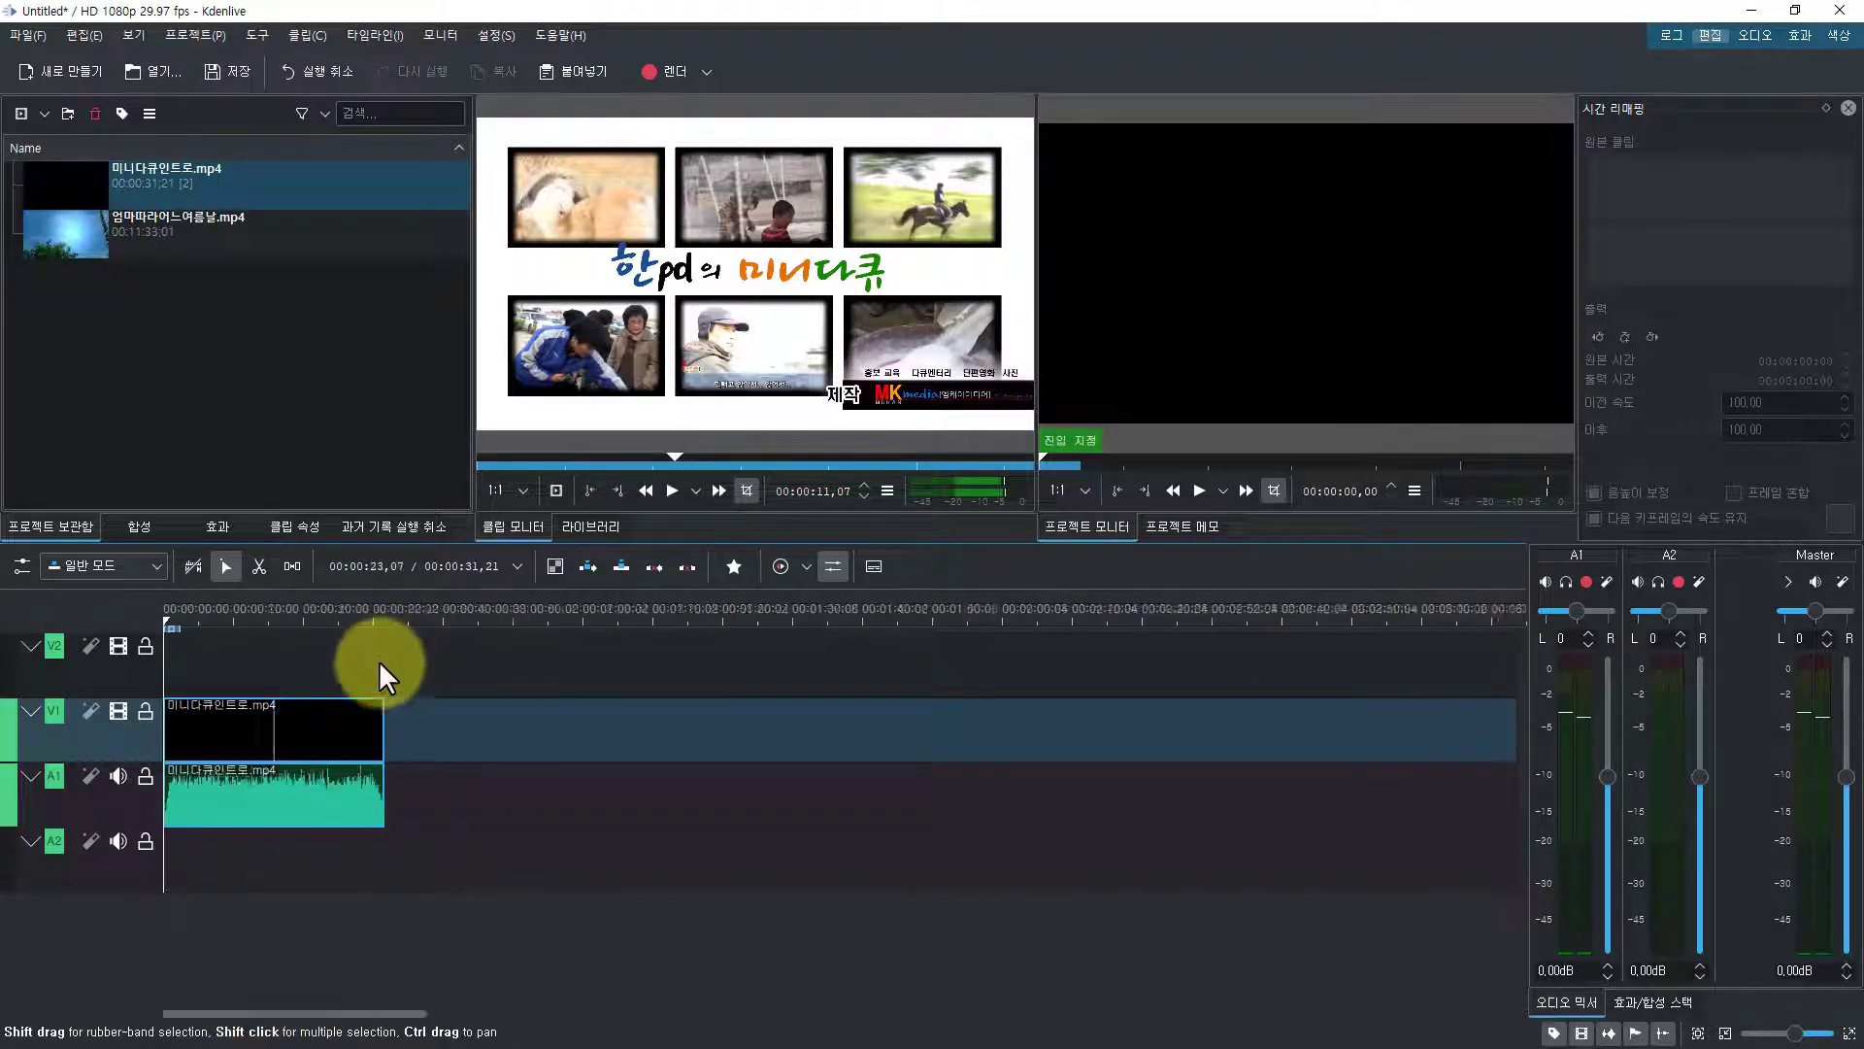
pyautogui.scroll(9, 360, 701)
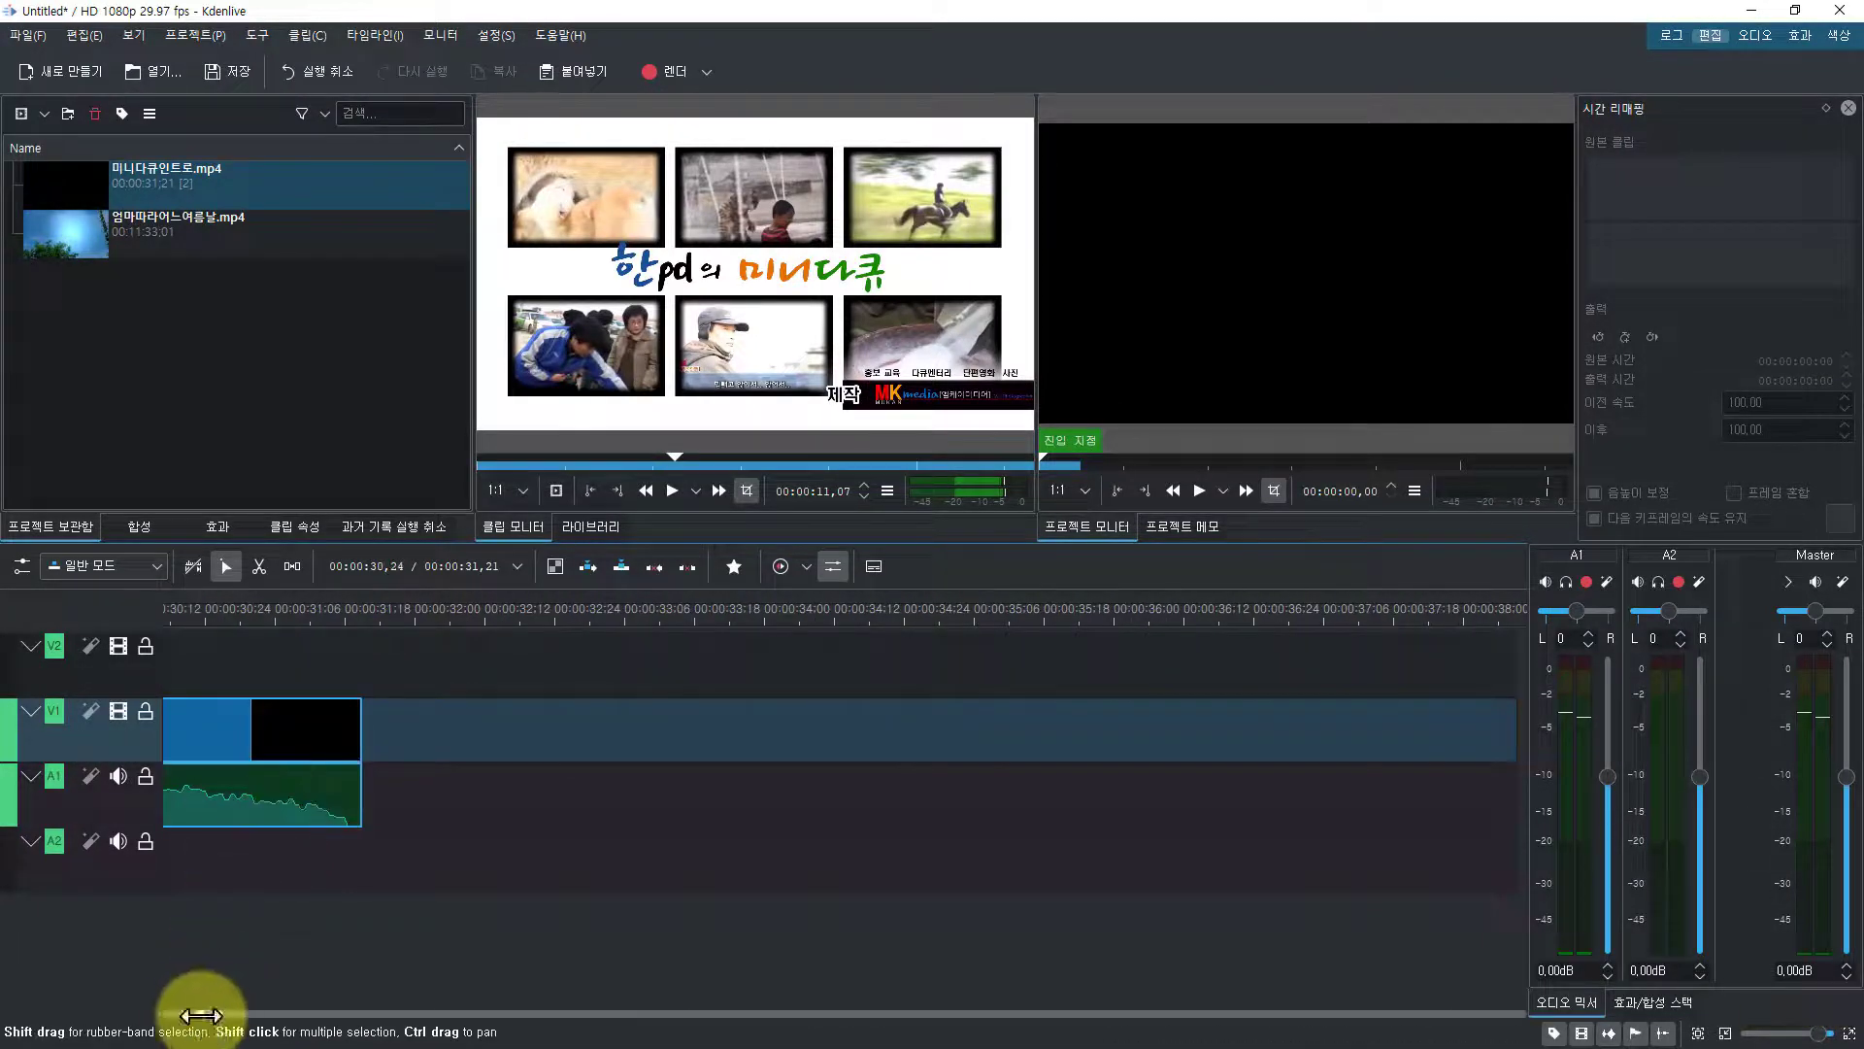
pyautogui.moveTo(187, 1013); pyautogui.dragTo(160, 1013)
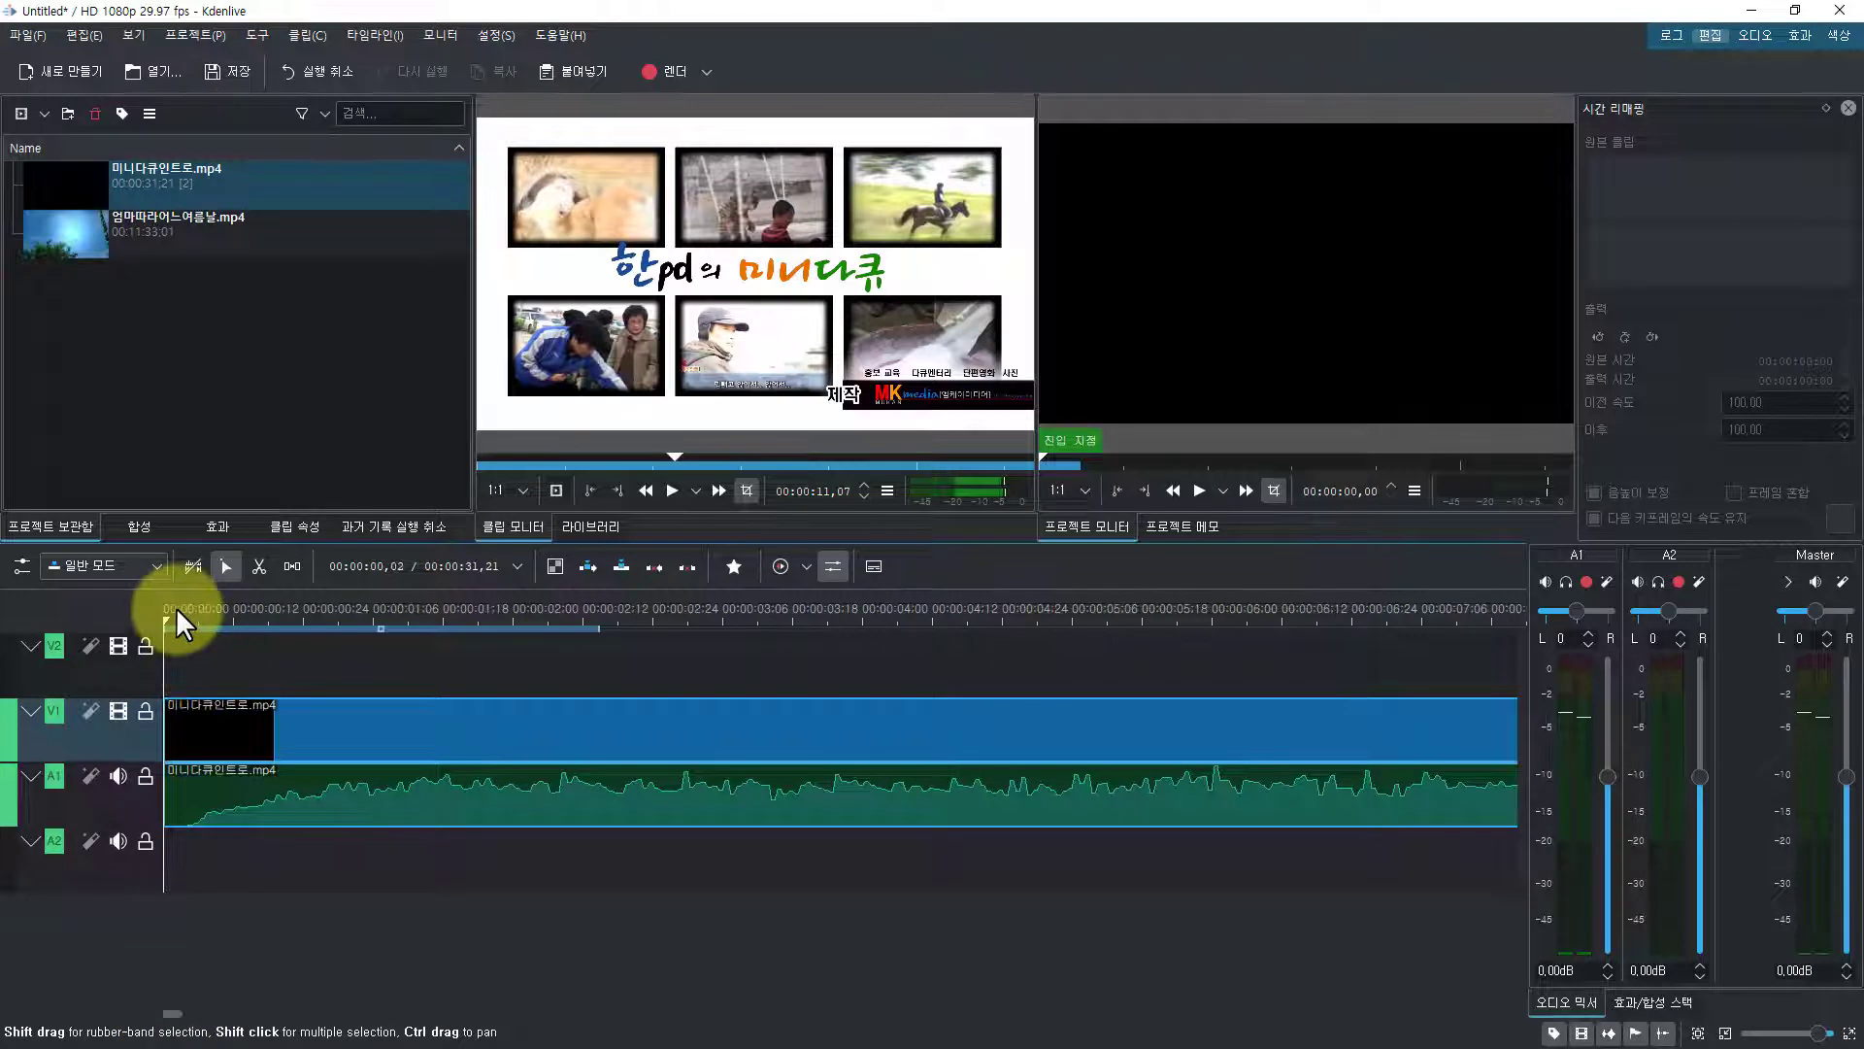
pyautogui.moveTo(176, 608); pyautogui.dragTo(1002, 621)
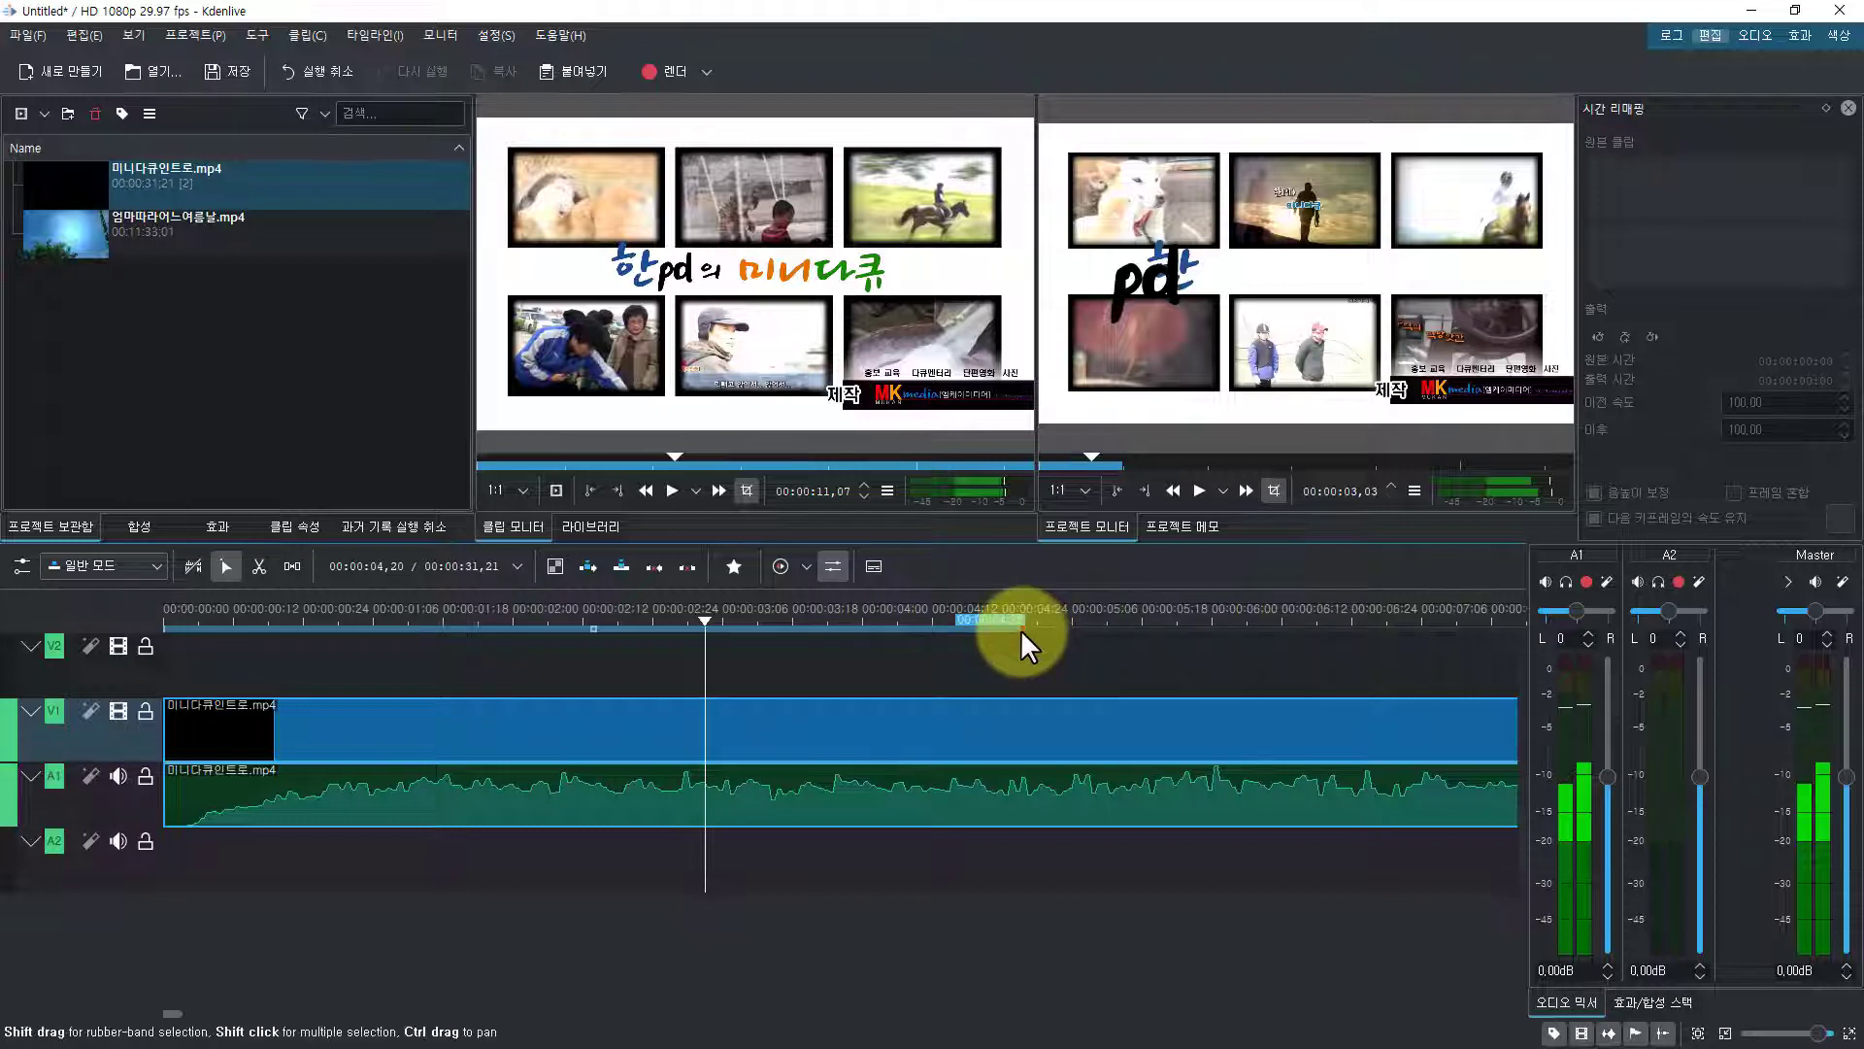
pyautogui.moveTo(1022, 629); pyautogui.dragTo(1315, 629)
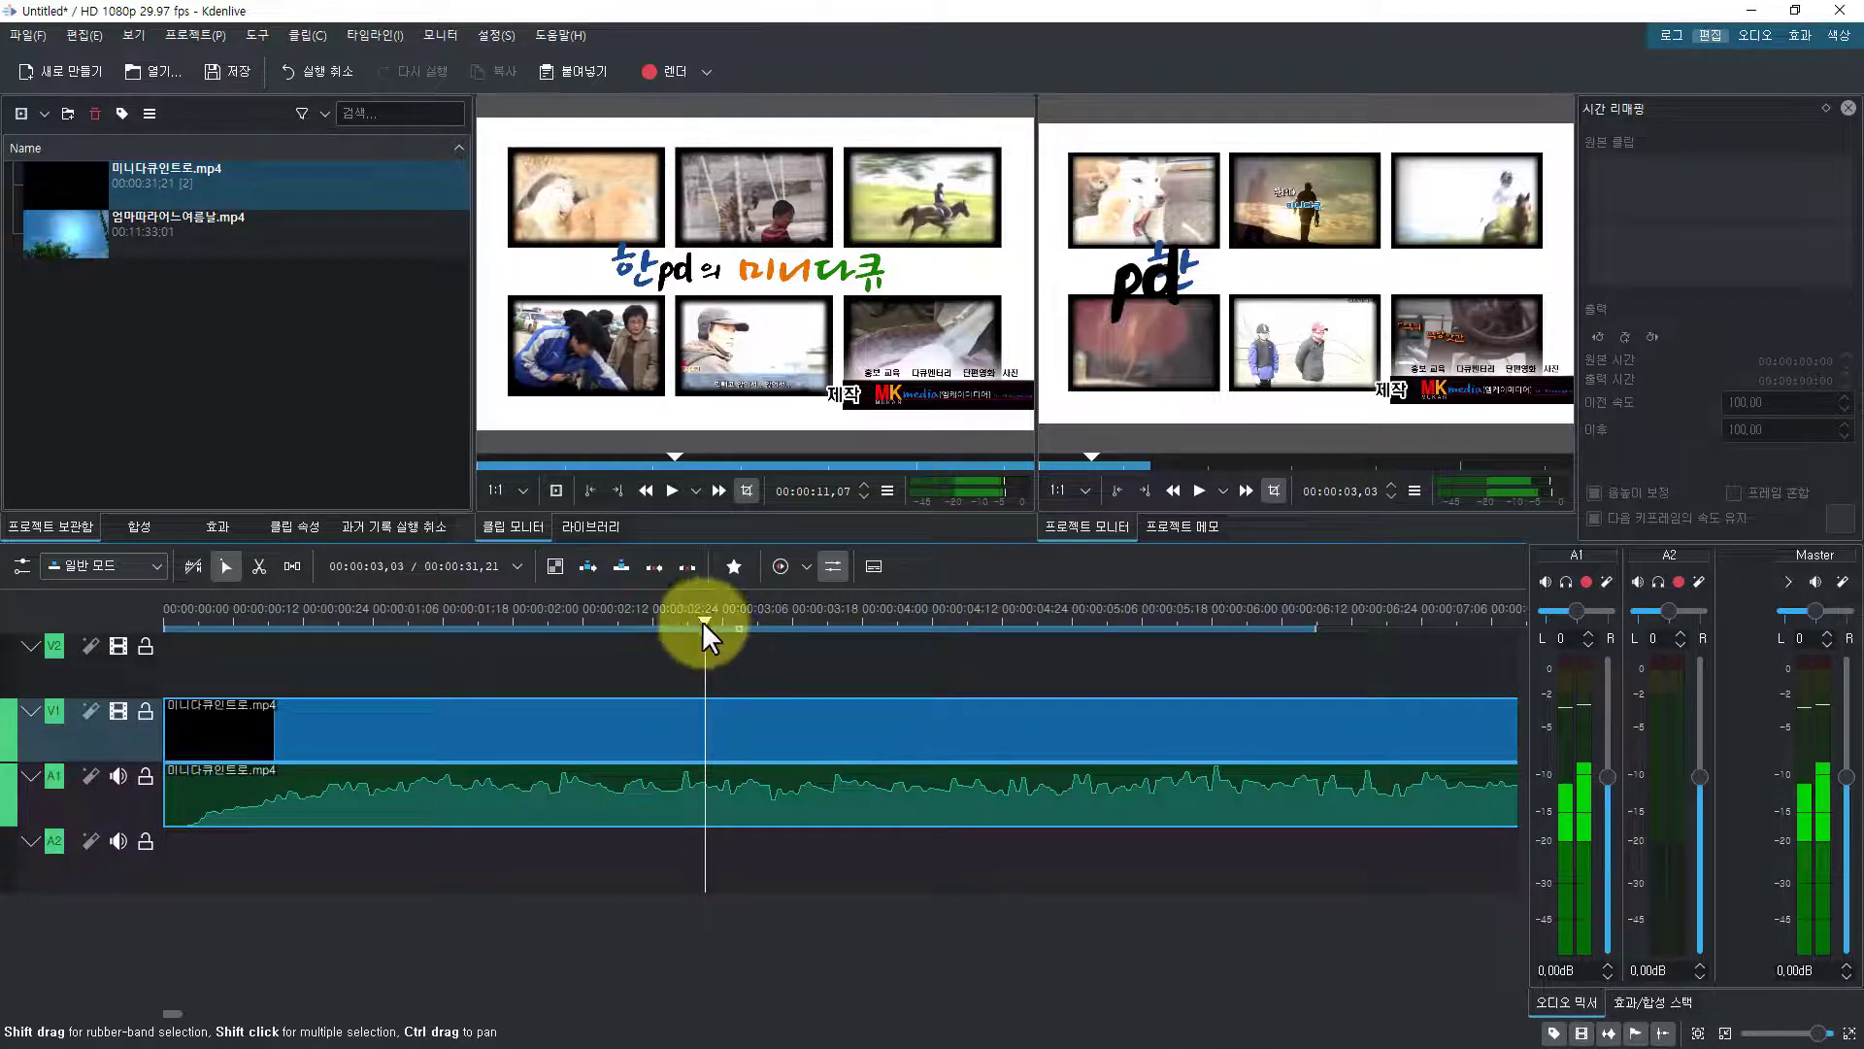
# Return the playhead to the start of the timeline and play the opening of the sequence in the project monitor
pyautogui.moveTo(702, 620); pyautogui.dragTo(457, 667)
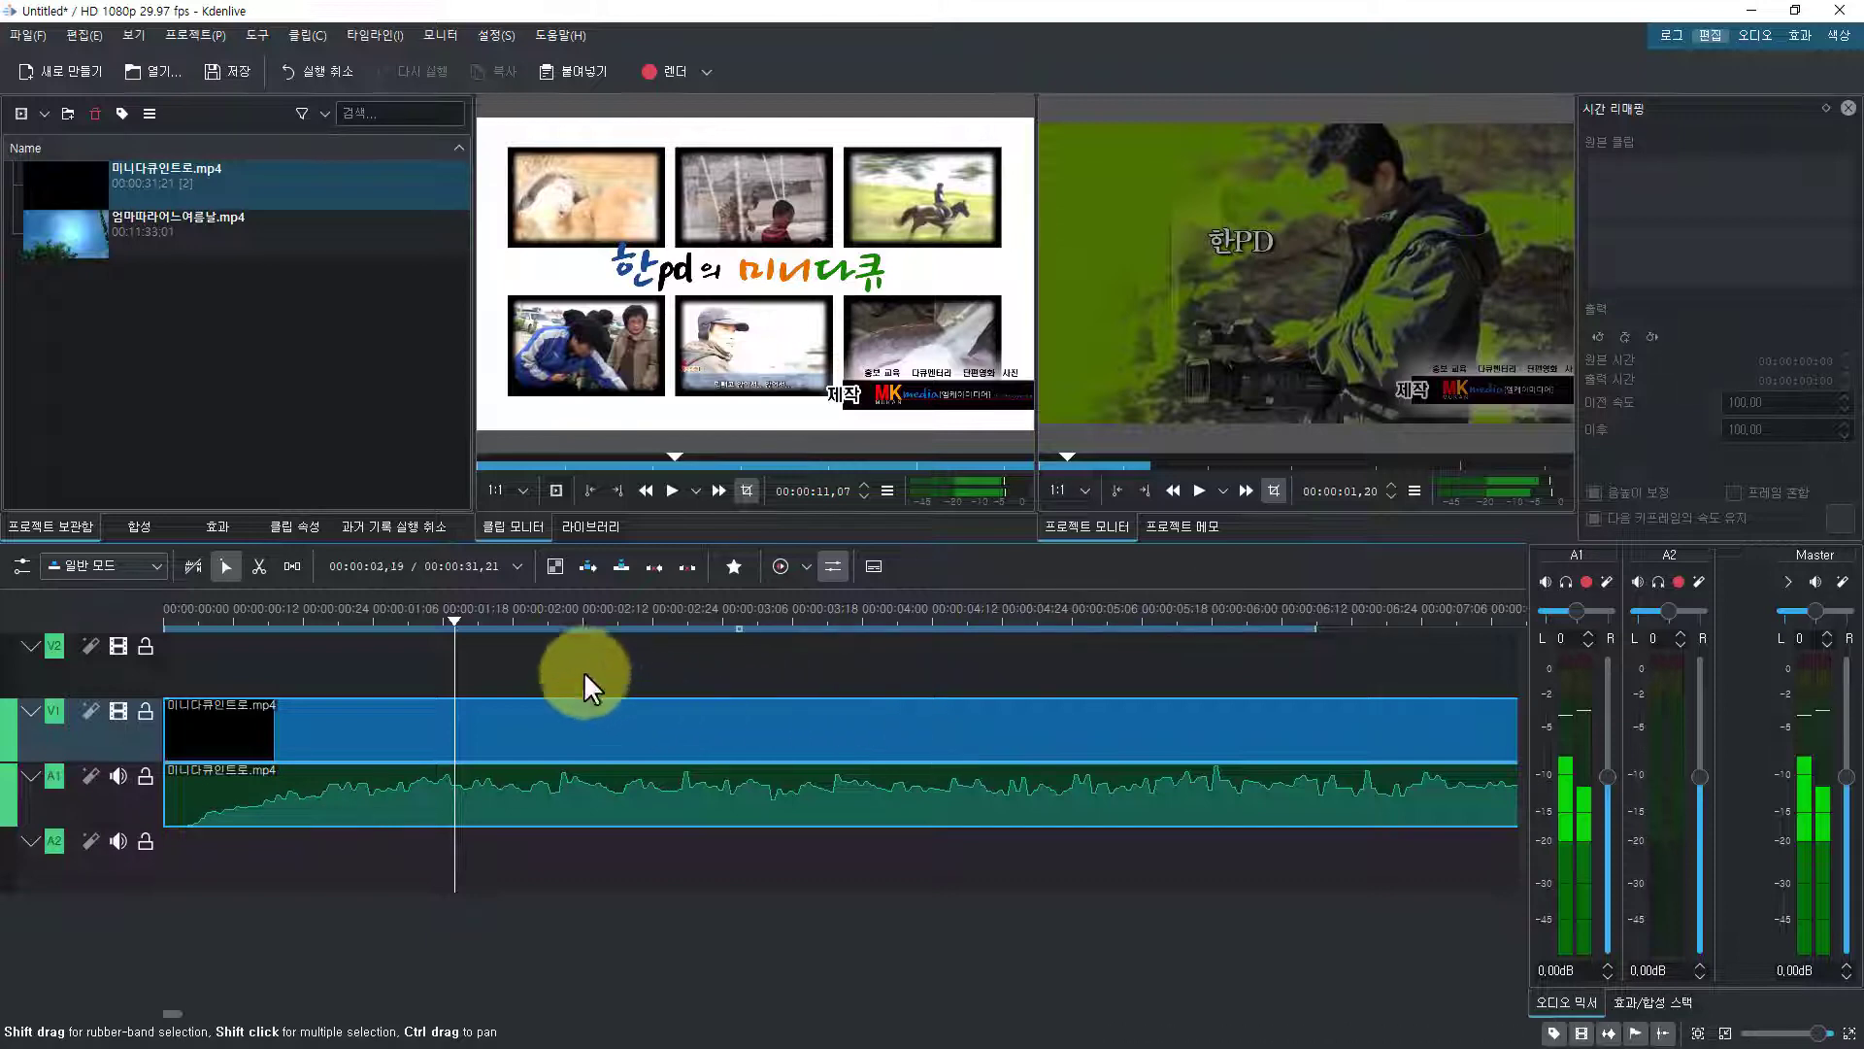
pyautogui.moveTo(453, 621); pyautogui.dragTo(166, 645)
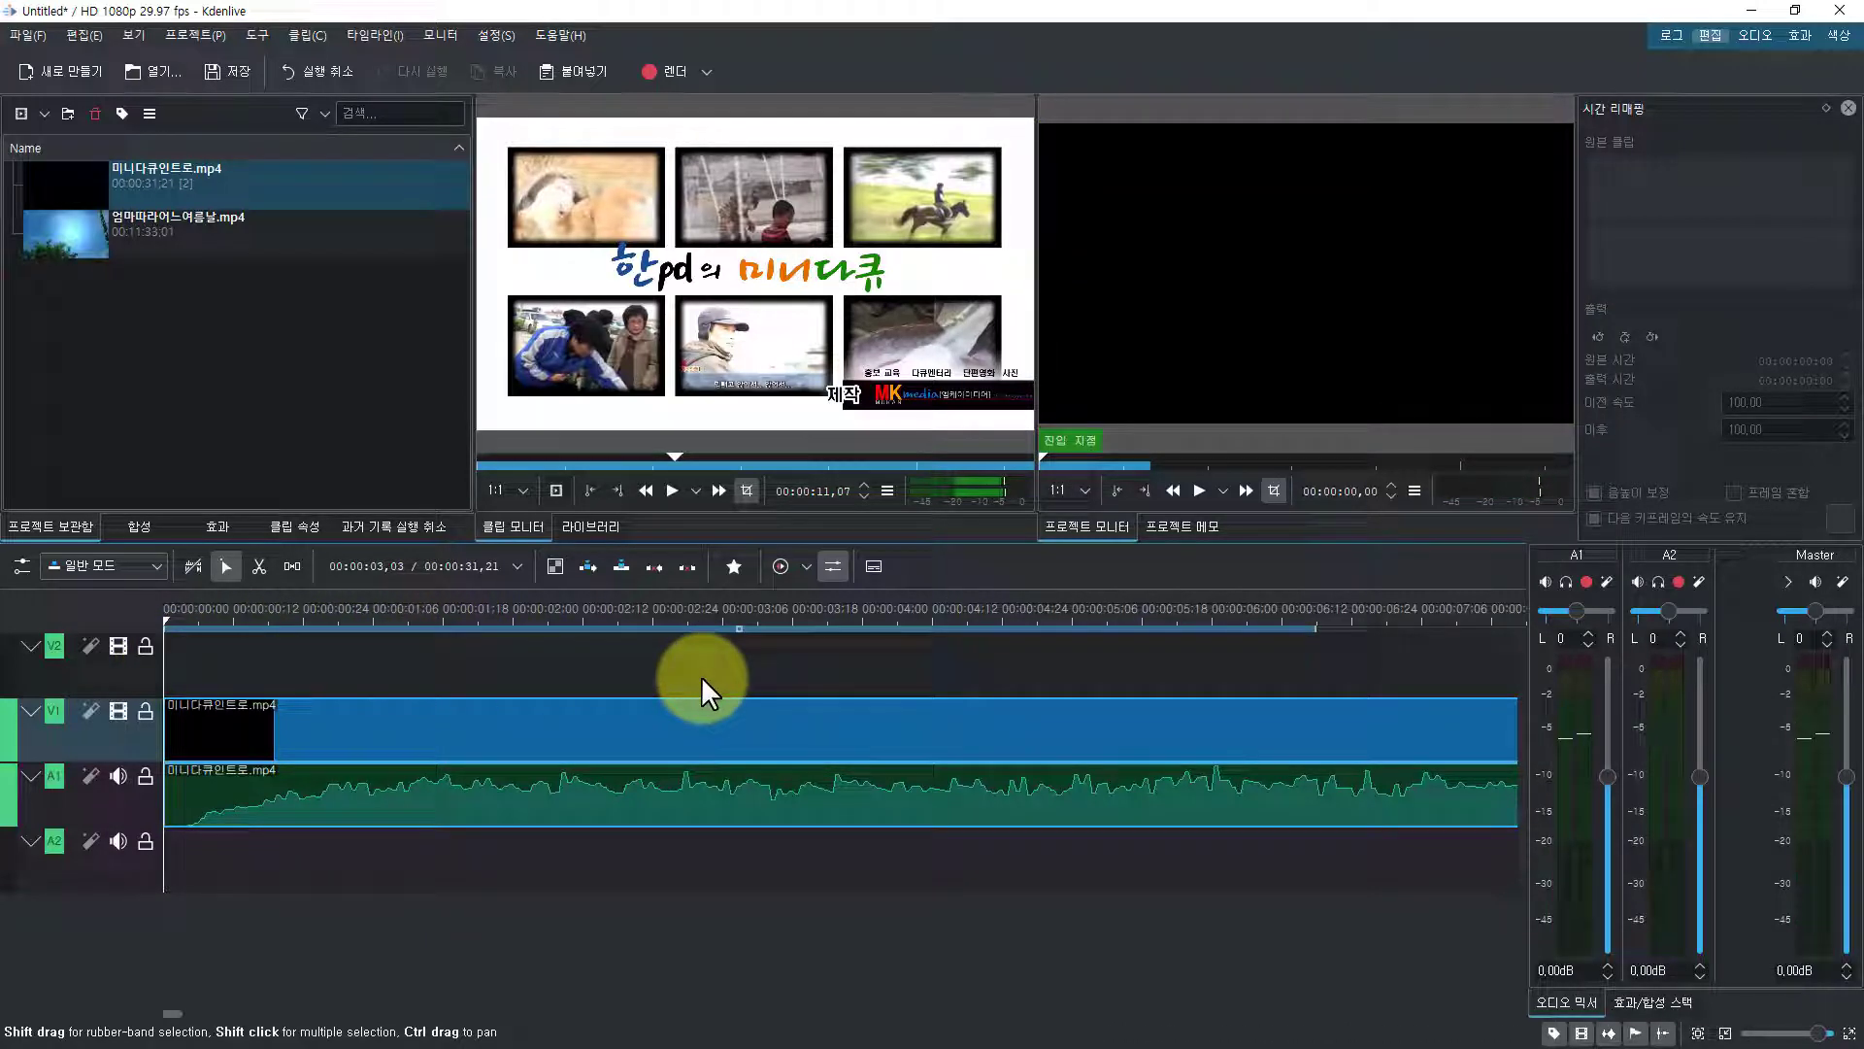
pyautogui.press('space')
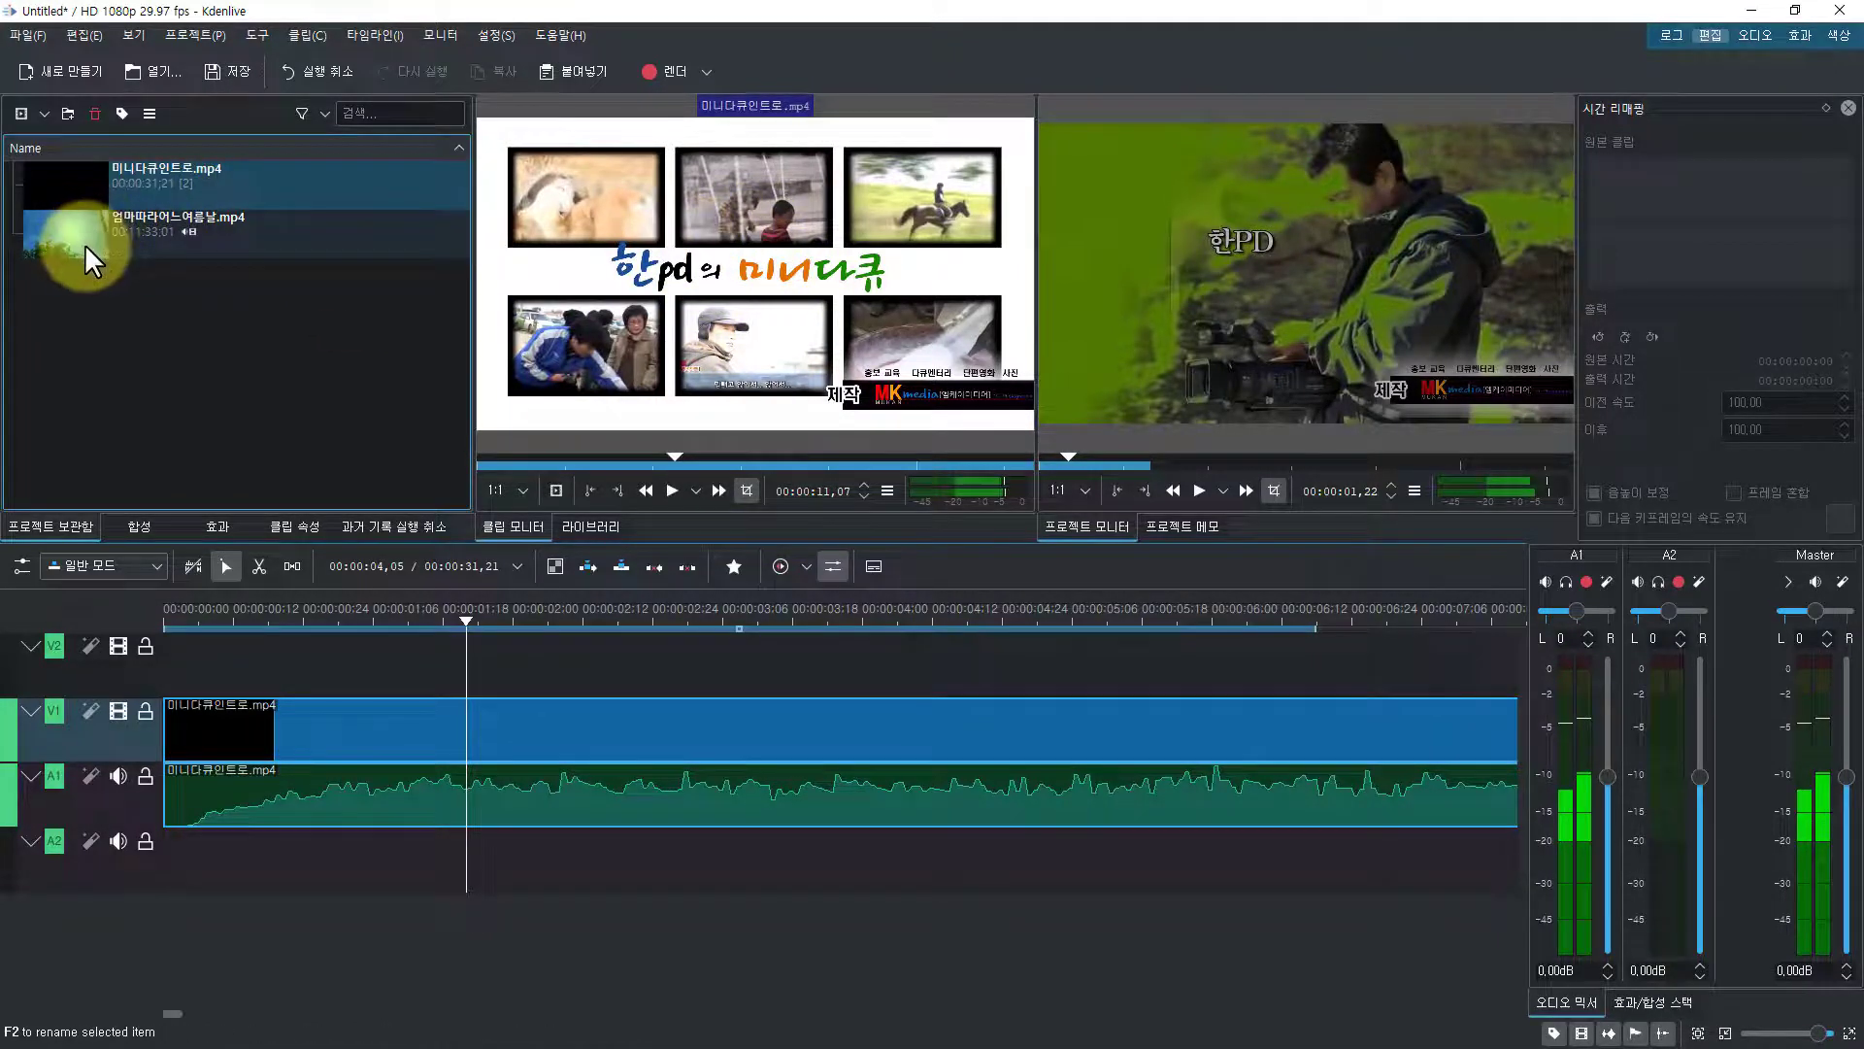
# Preview the opening seconds of 엄마따라어느여름날.mp4 in the clip monitor and compare it with the project monitor's timeline frame
pyautogui.click(141, 241)
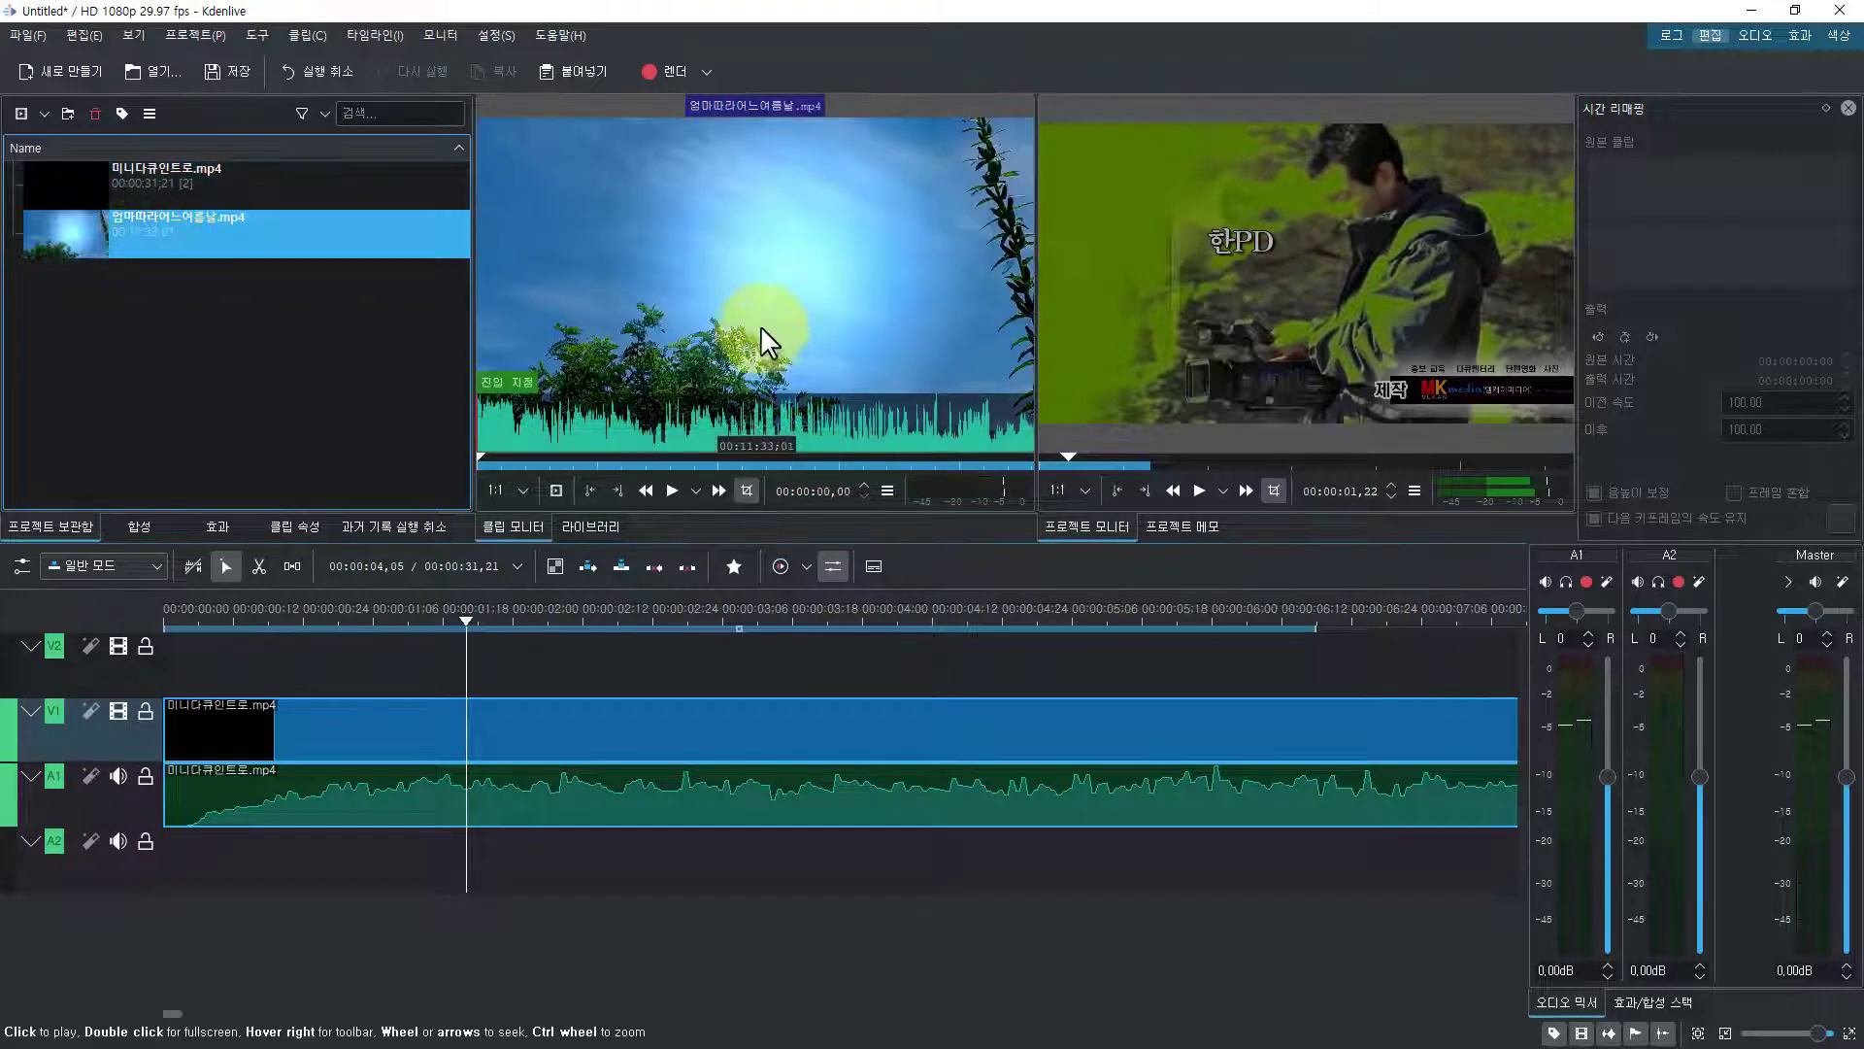
pyautogui.click(666, 491)
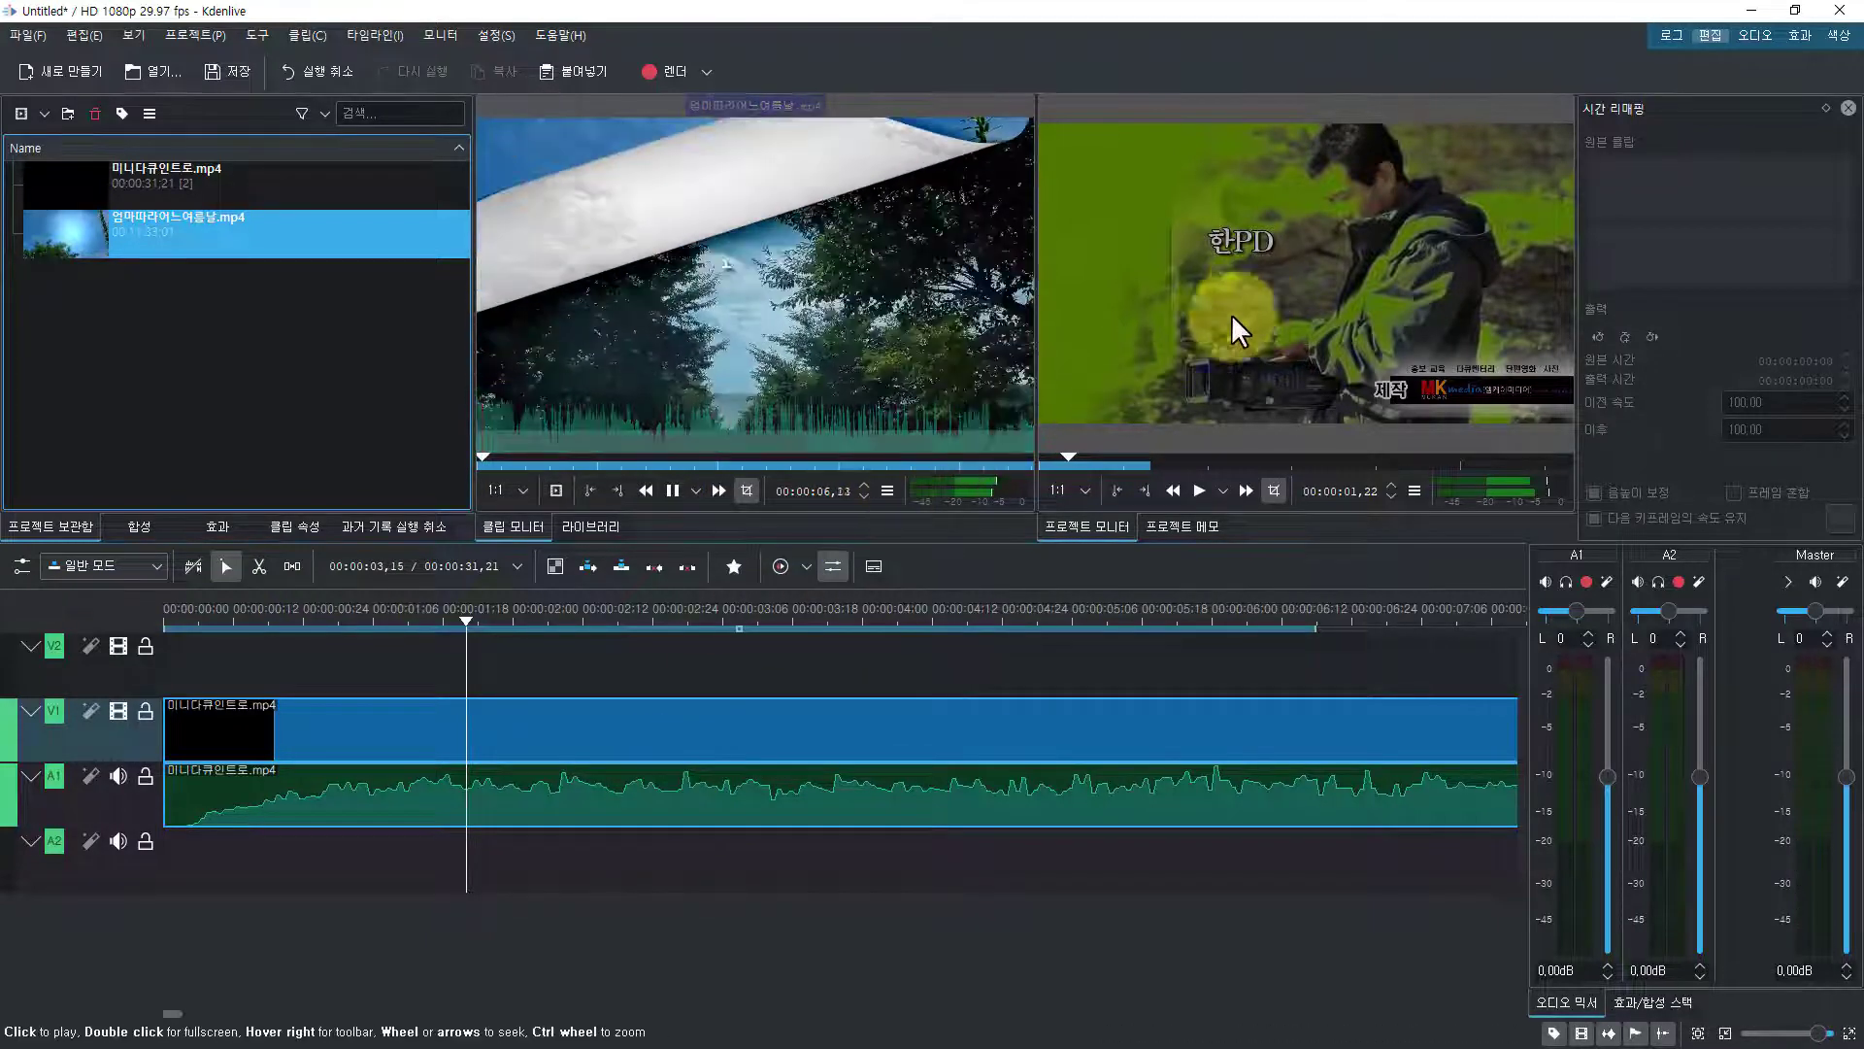
pyautogui.press('space')
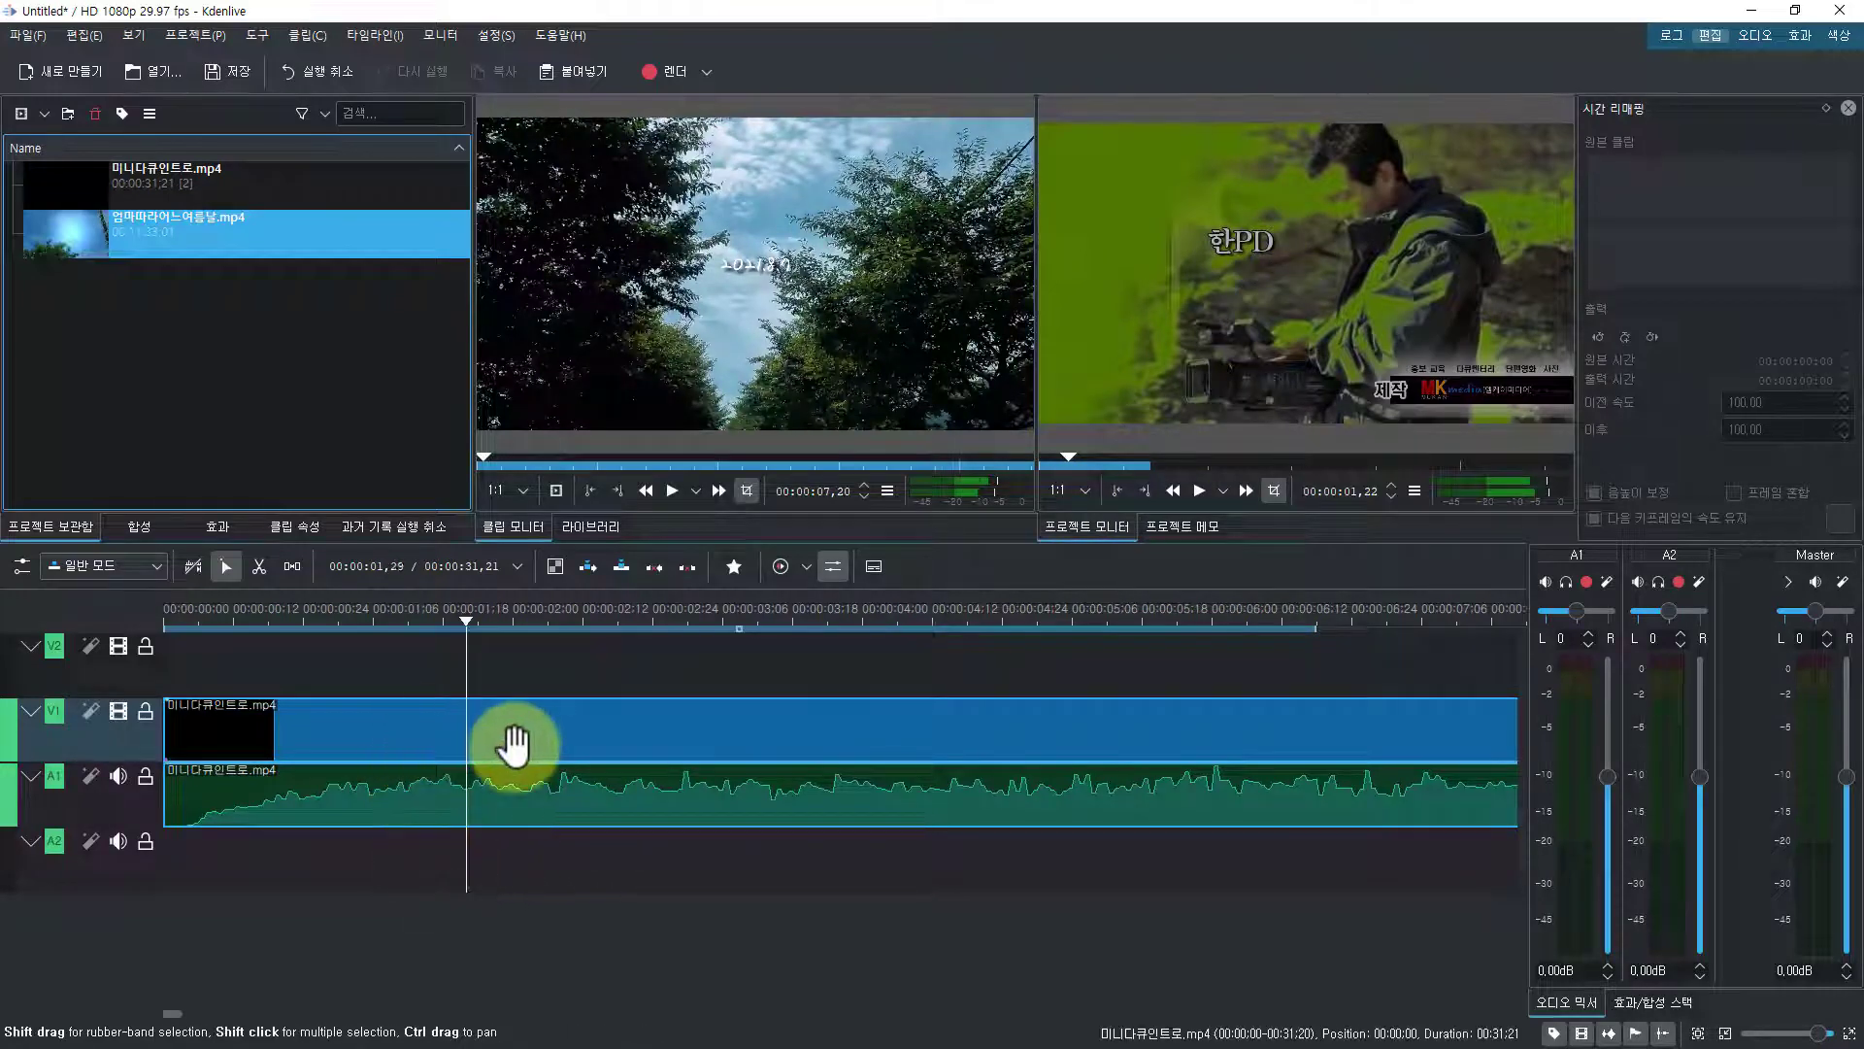
pyautogui.moveTo(714, 369)
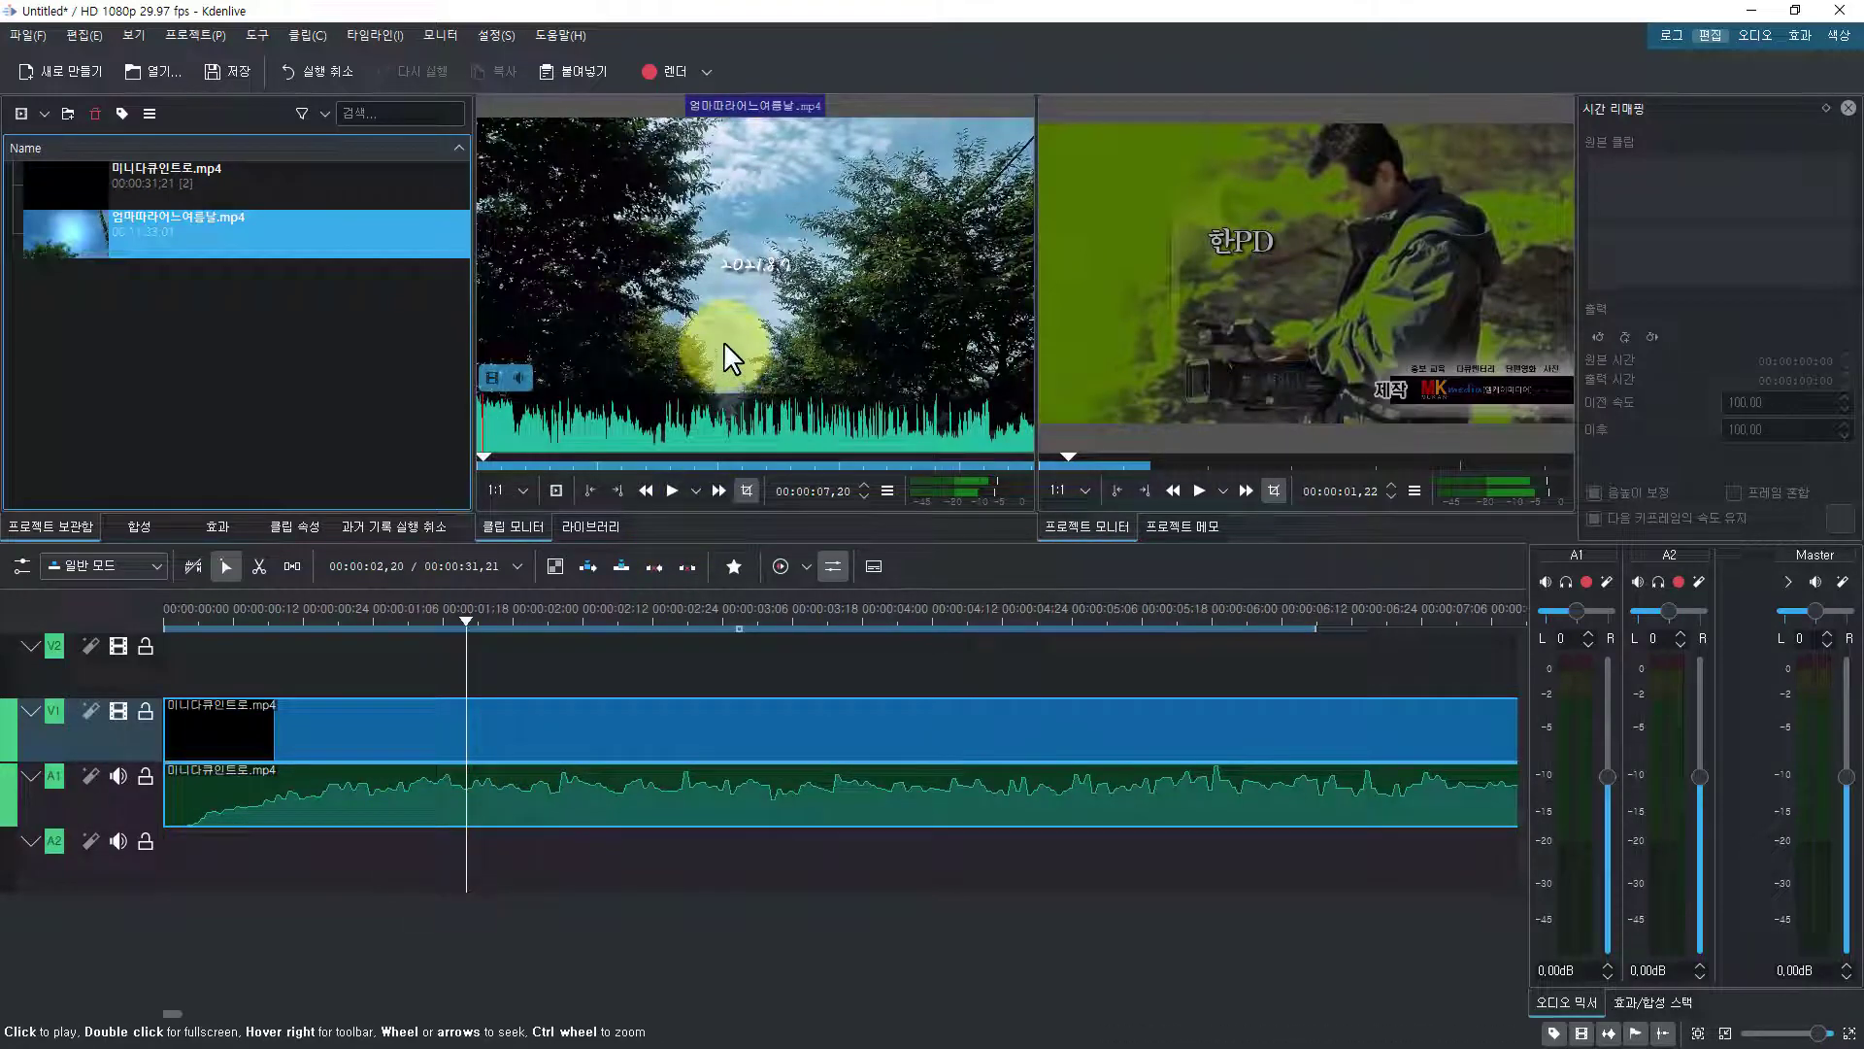
pyautogui.click(747, 490)
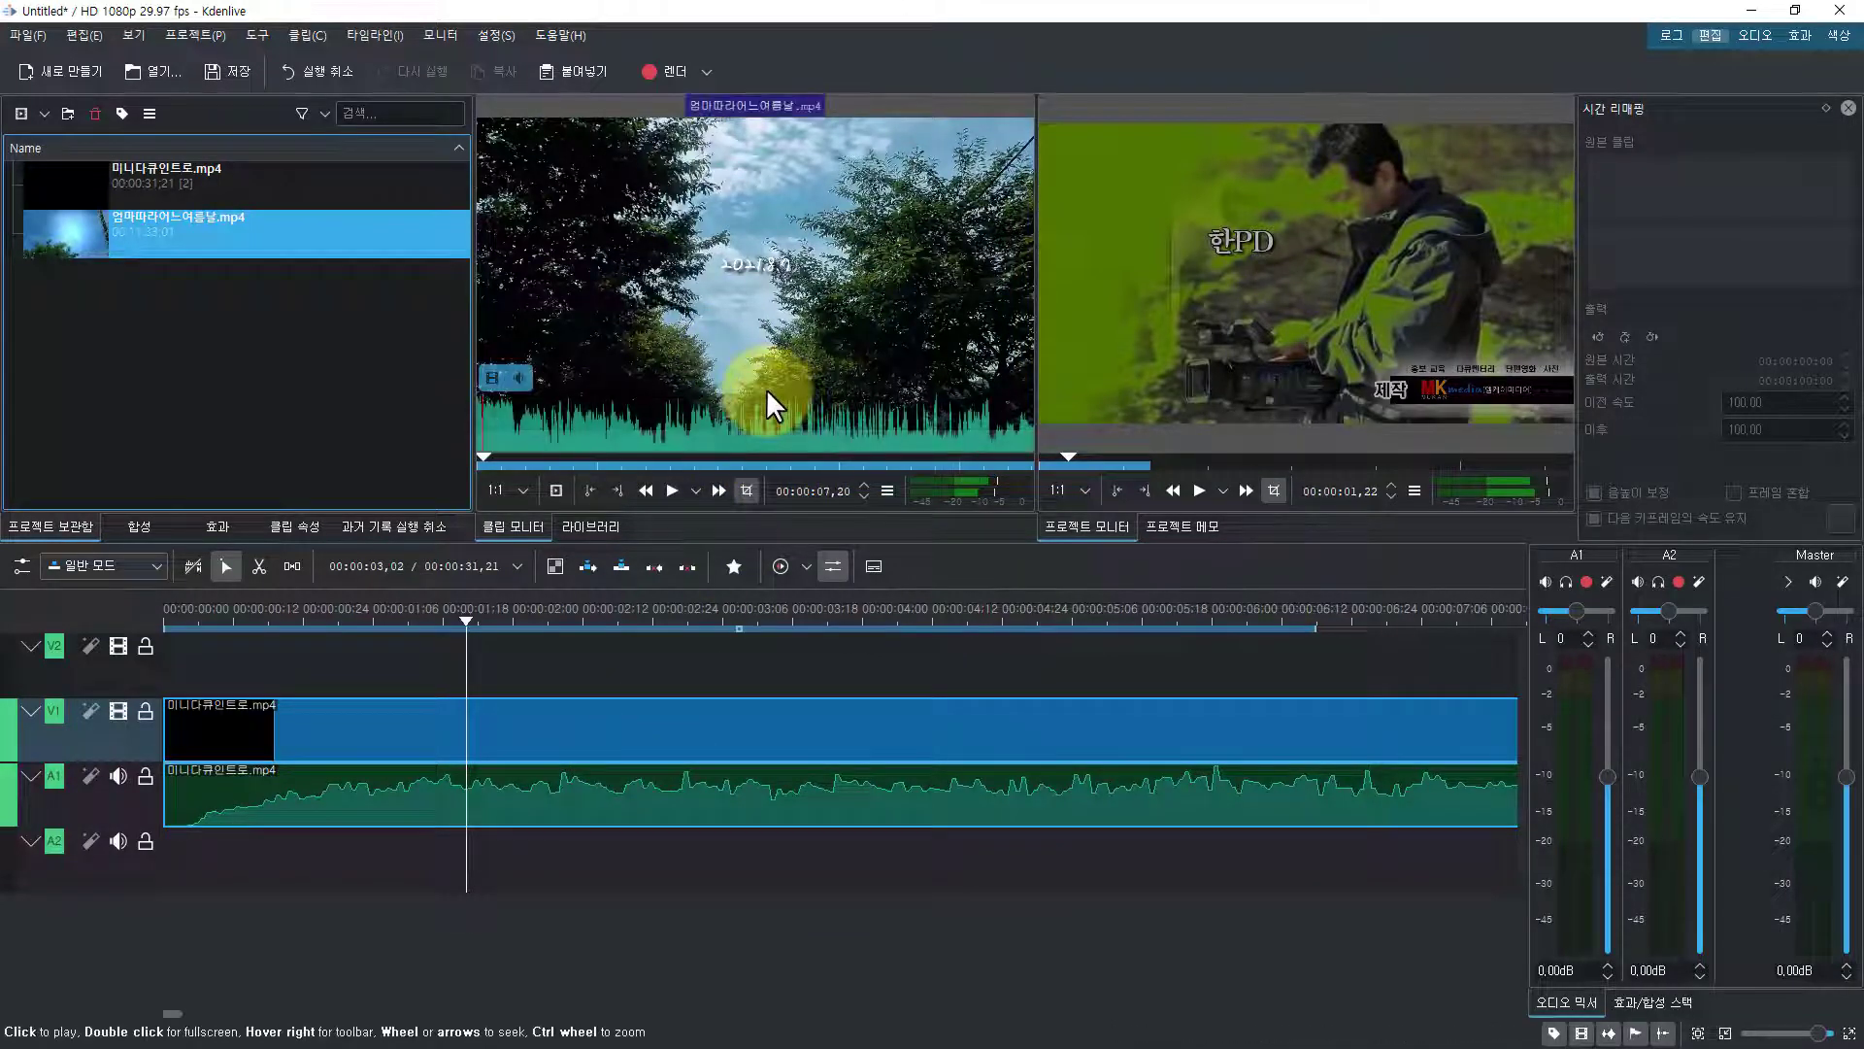
pyautogui.click(824, 564)
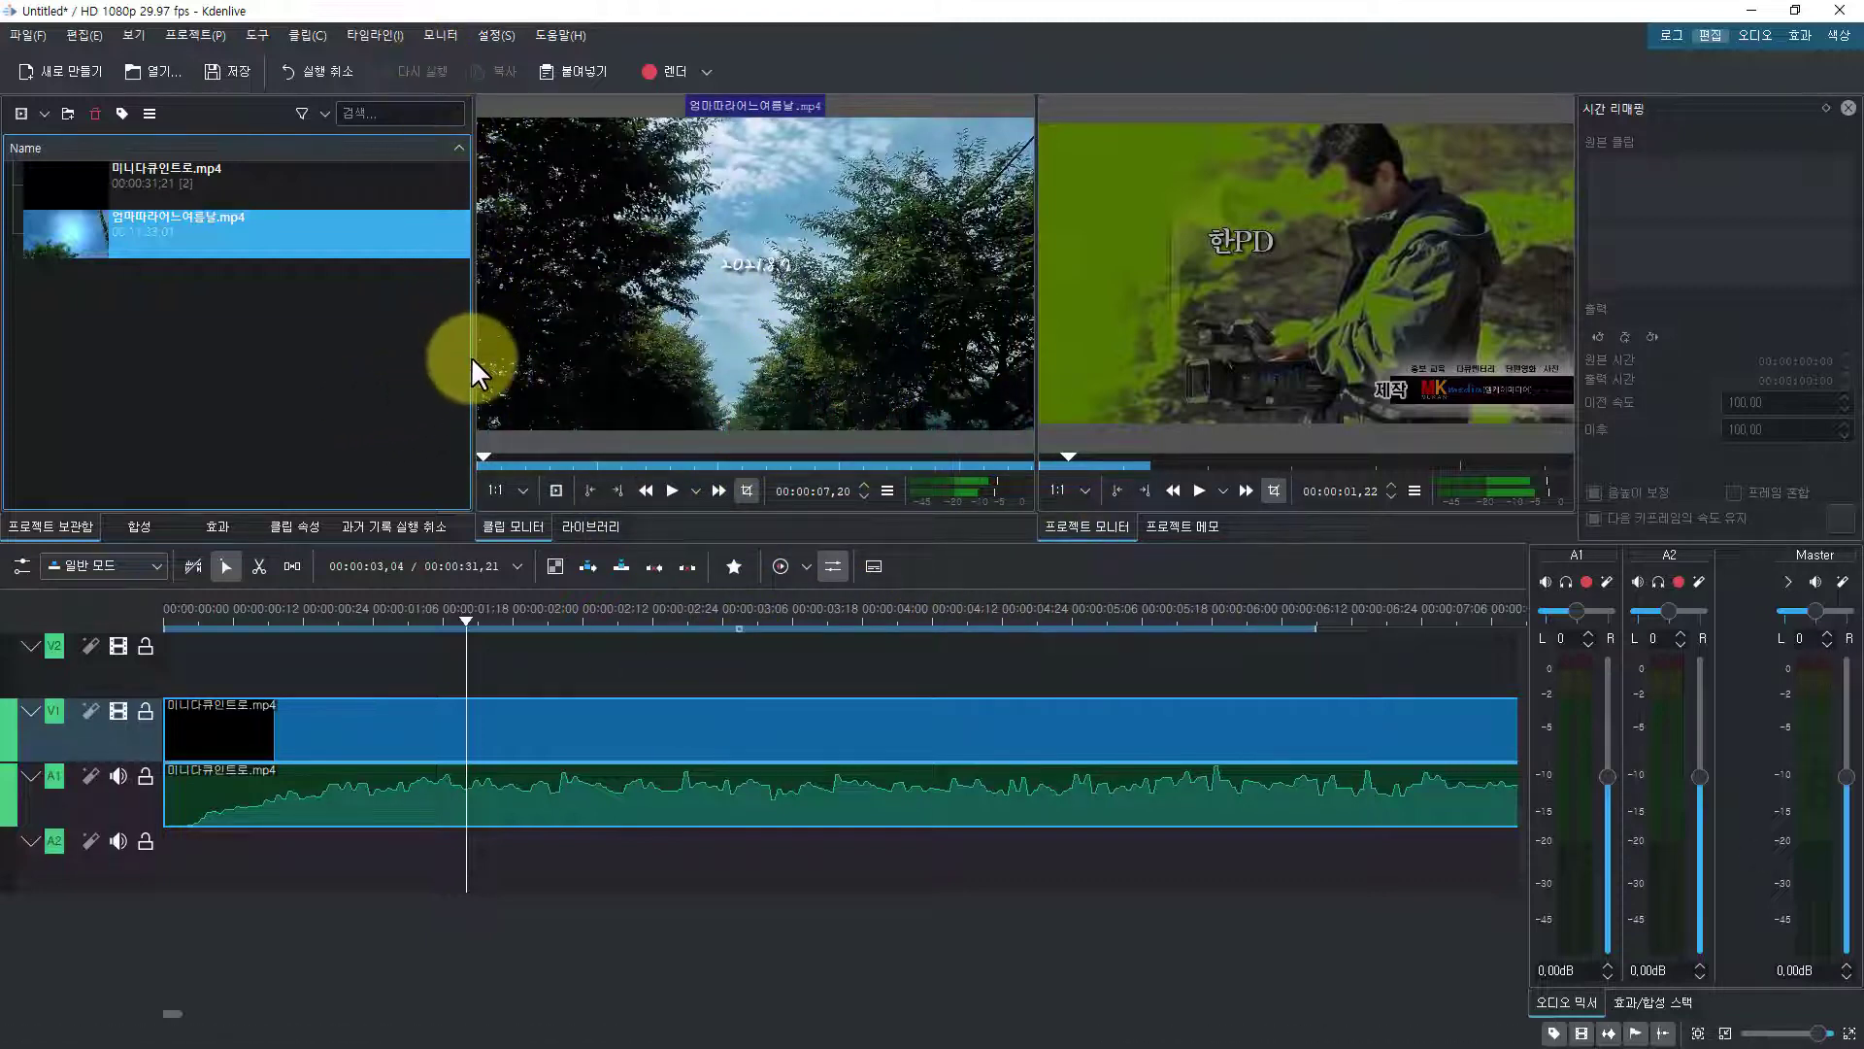
# Narrow the project bin slightly to give the clip monitor more width
pyautogui.moveTo(476, 368); pyautogui.dragTo(435, 372)
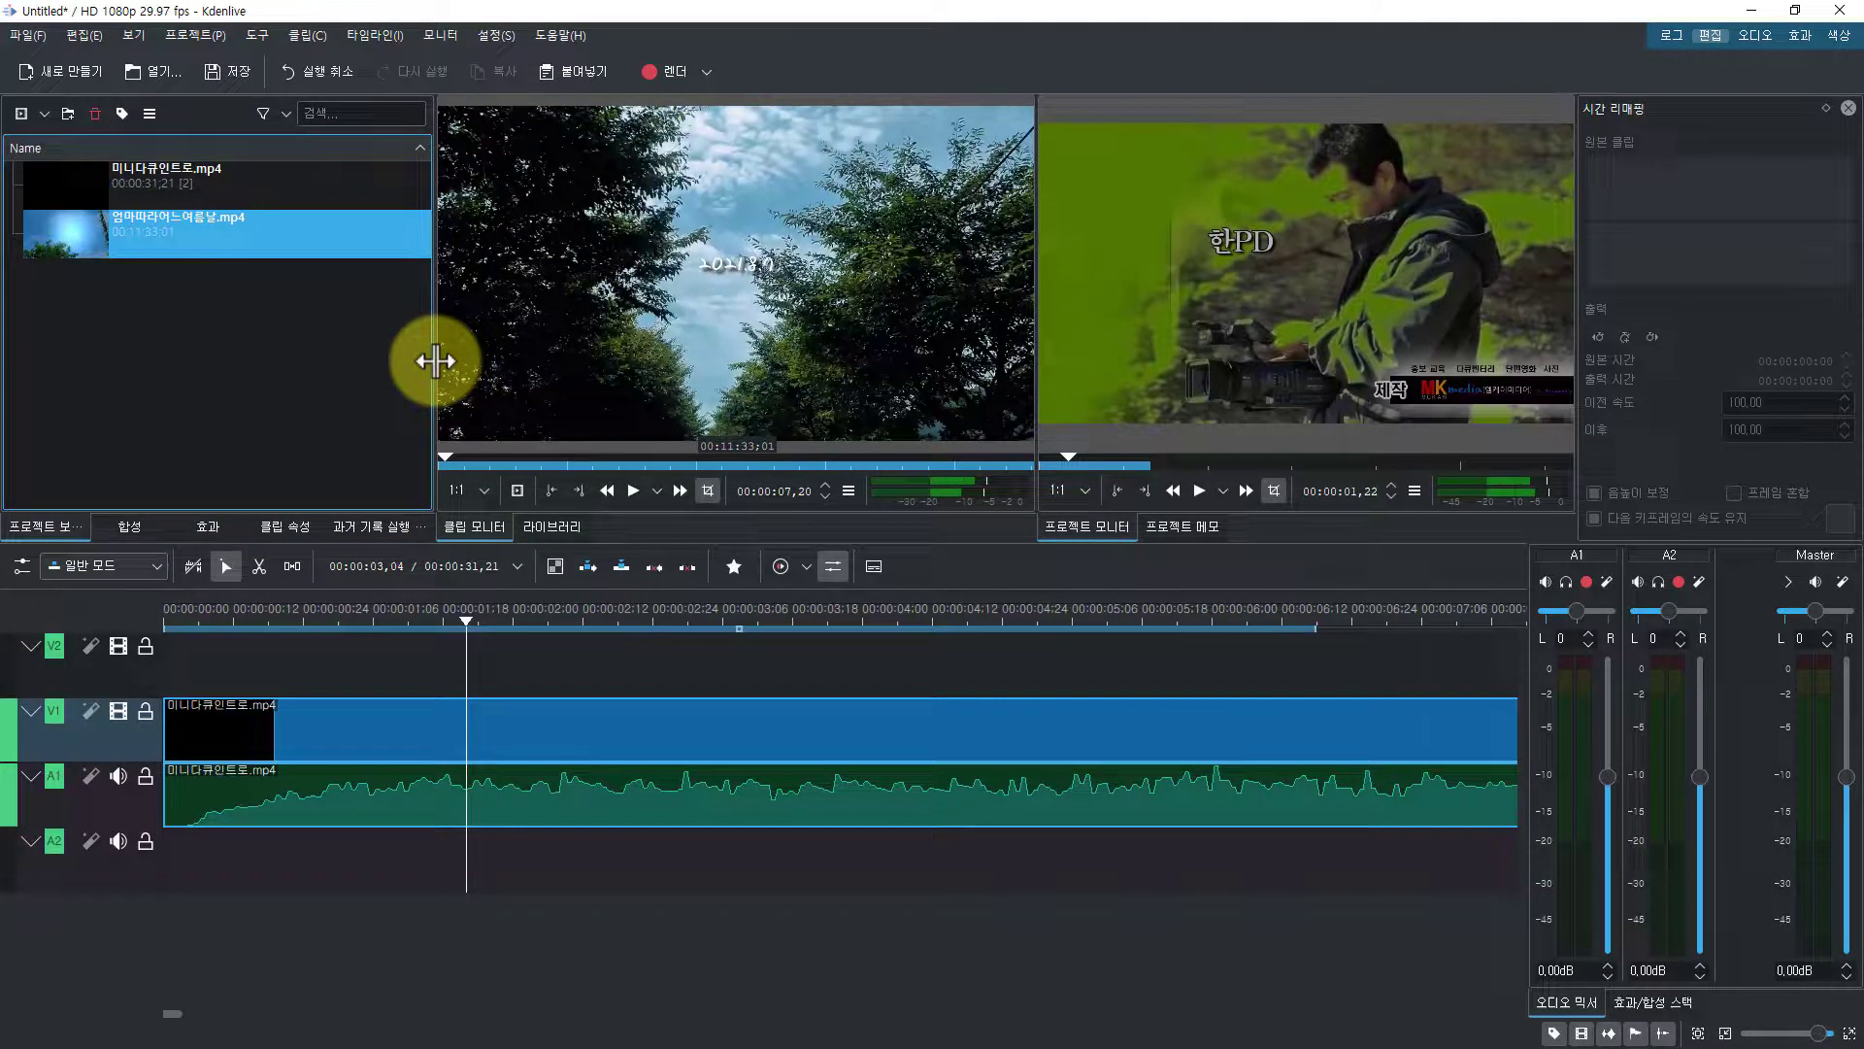